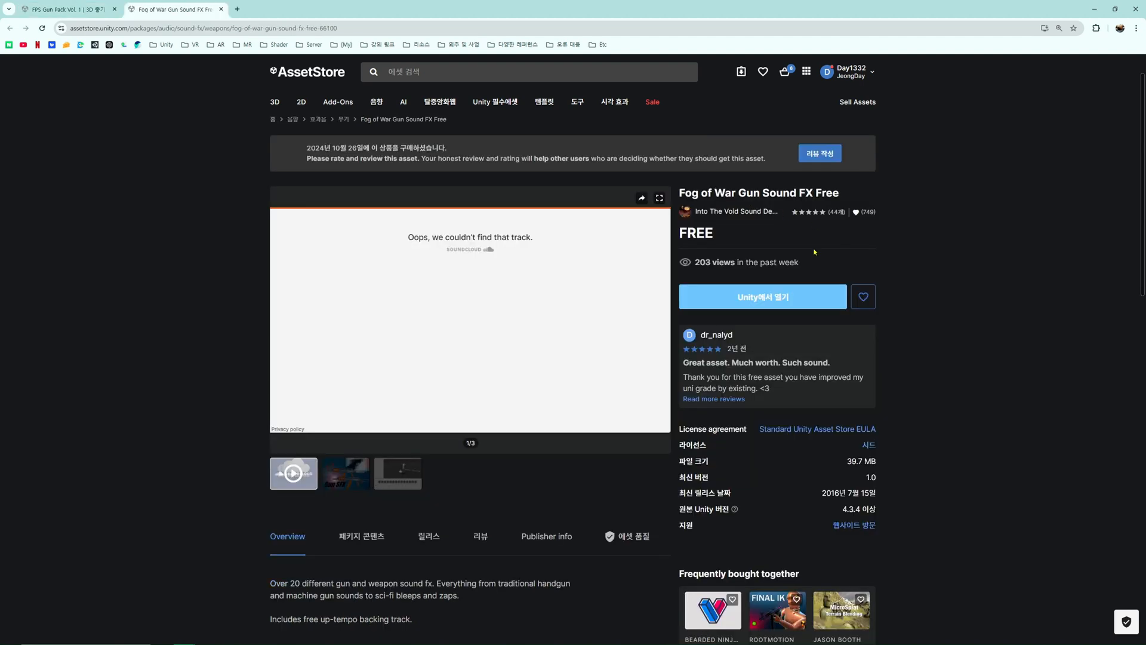
In Unity, add the FPS Gun Pack's Pistol 2 prefab to the scene and move it beside the spray bottle, at about (0.17, 0.93, 0.25).
left_click(65, 11)
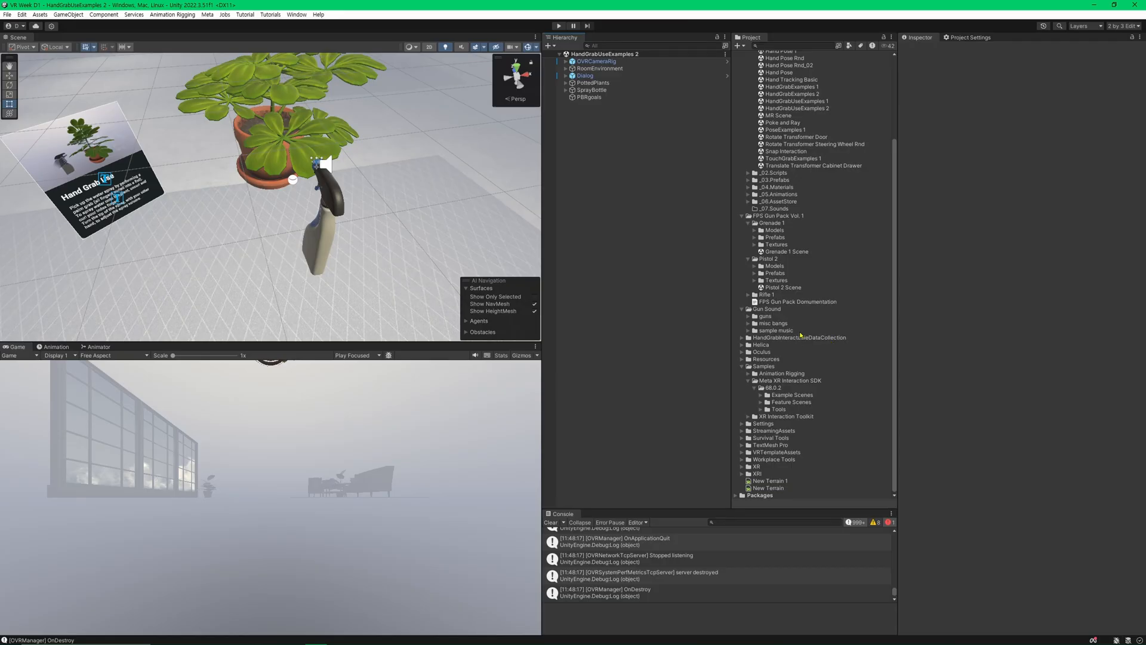
left_click(779, 274)
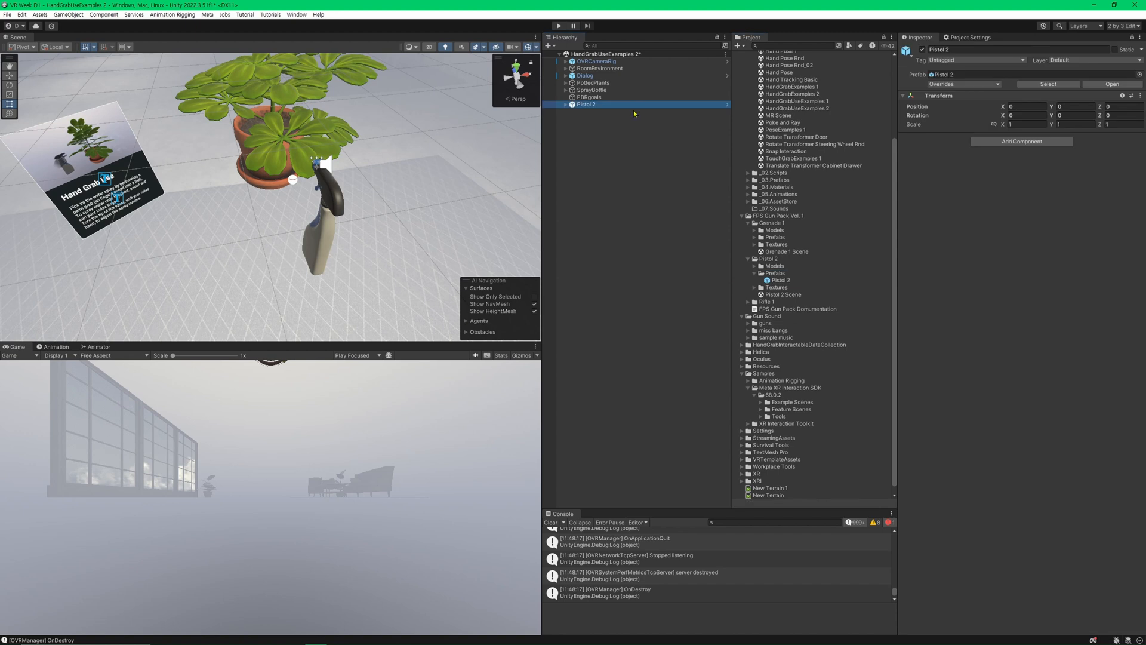
double_click(607, 105)
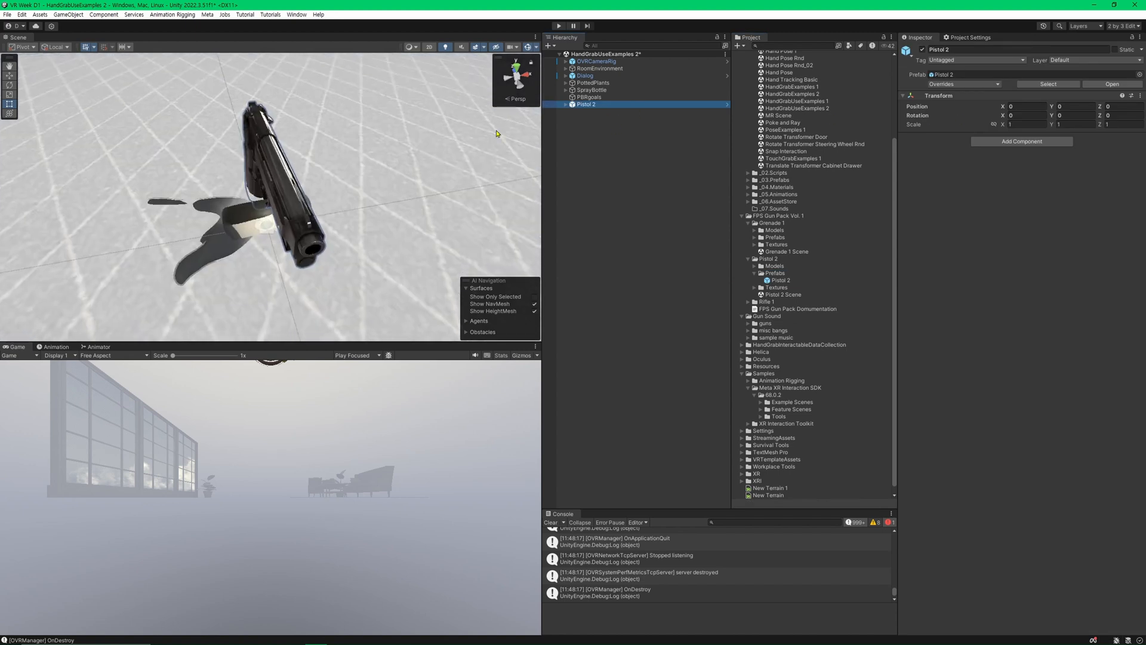
key("s")
right_click_drag(412, 149, 437, 114)
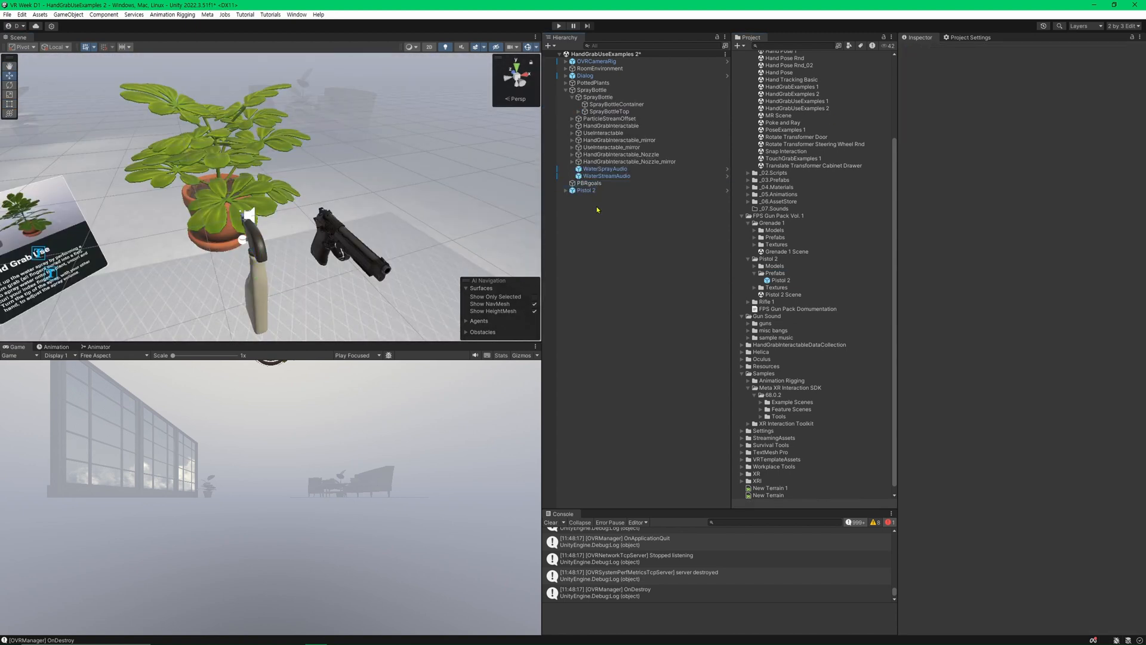
left_click(333, 279)
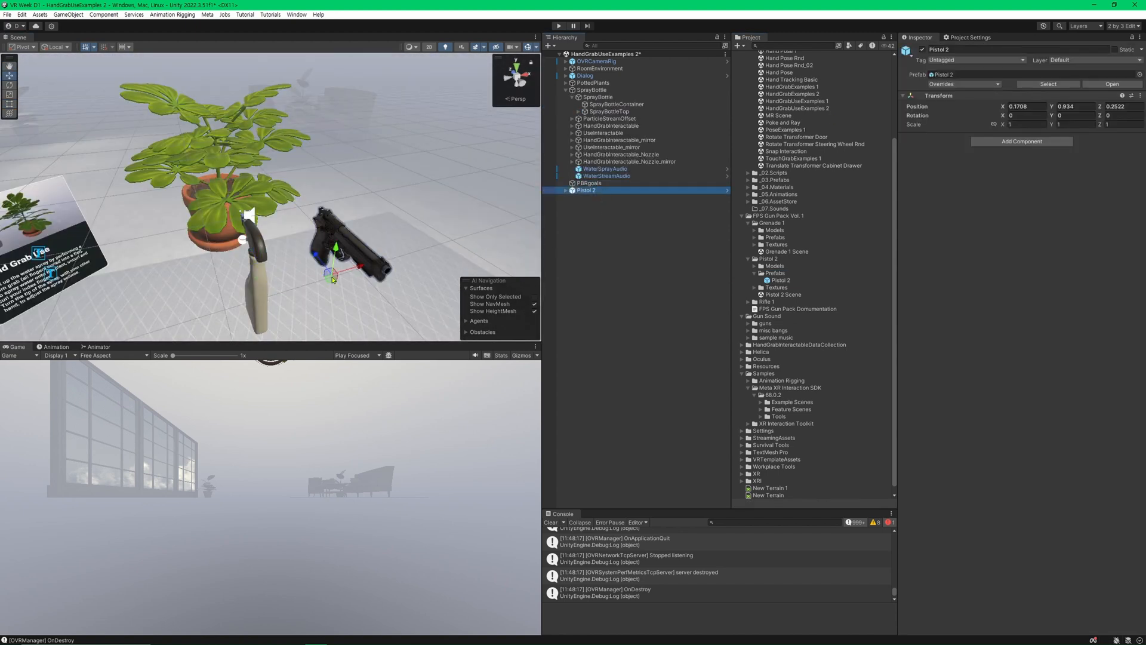
Set the Y rotation of the inner Pistol 2 model, the child of the pistol prefab, to 180.
left_click(566, 191)
left_click(585, 198)
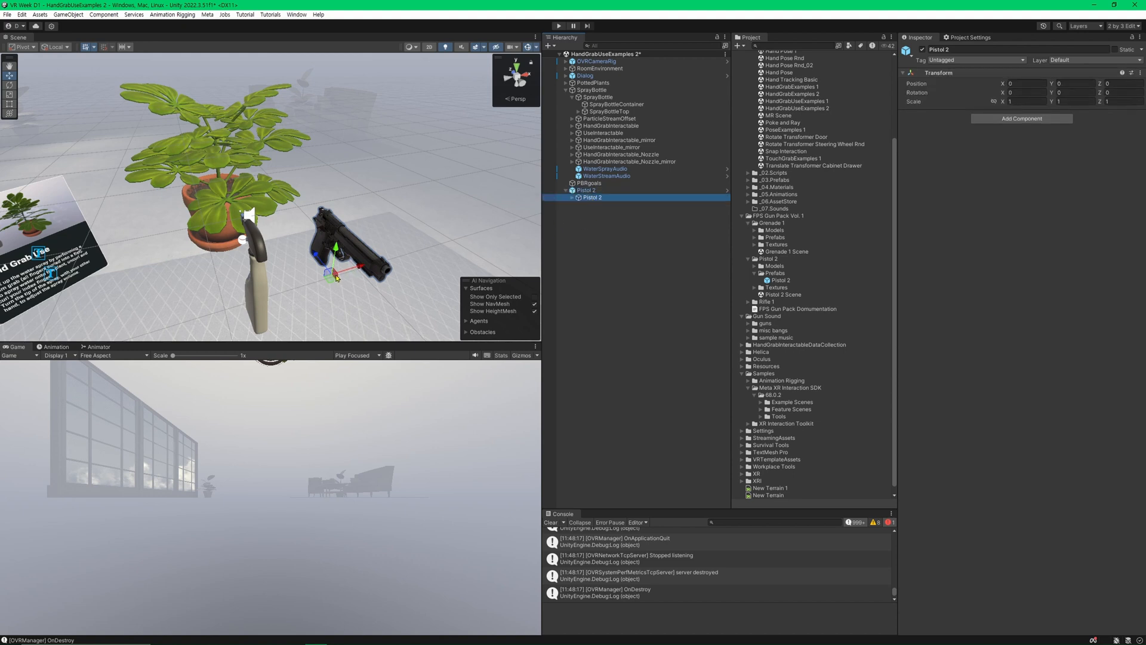
right_click_drag(339, 276, 363, 299)
key("ctrl+2")
scroll(376, 261, "up", 1)
scroll(376, 261, "up", 6)
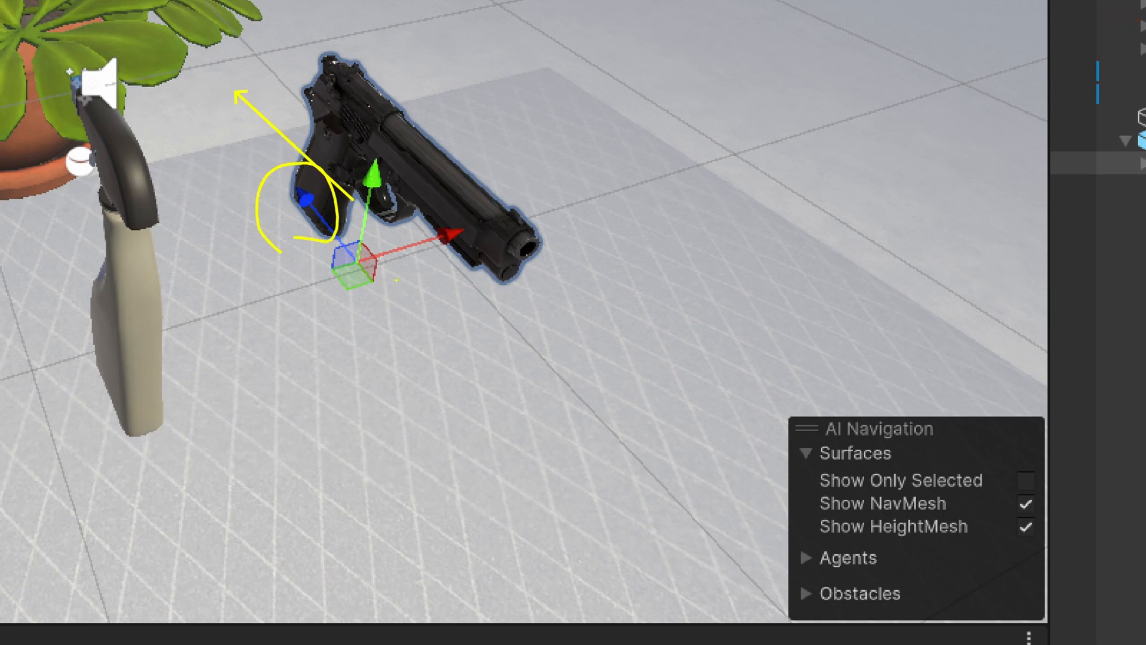
key("Escape")
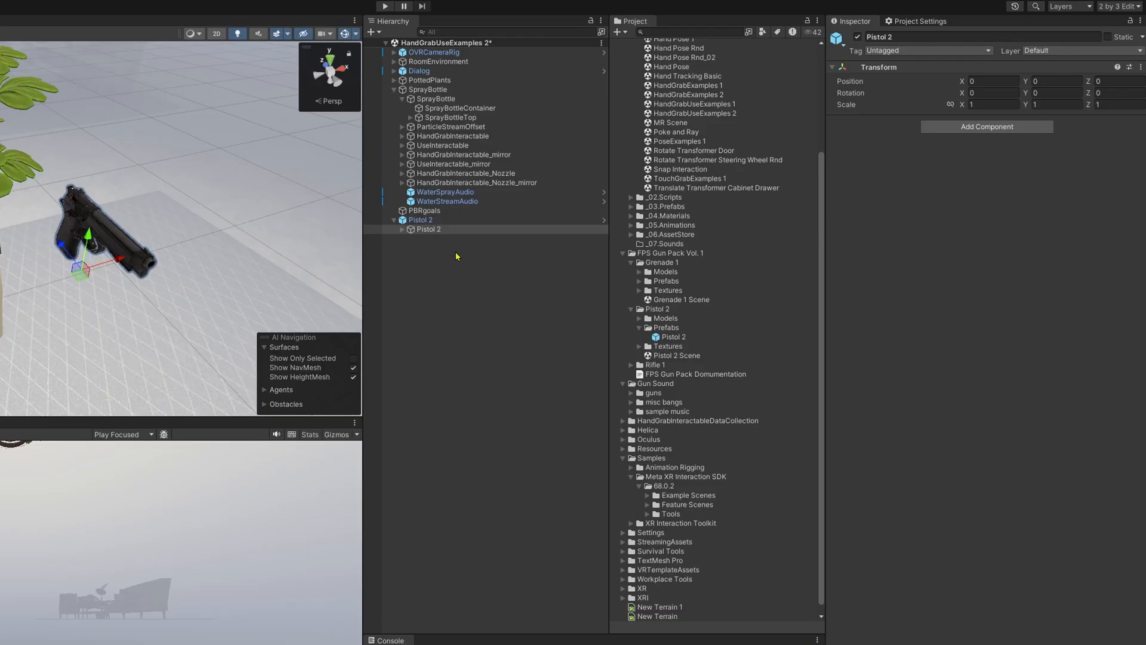
left_click(455, 252)
left_click(434, 221)
left_click(442, 246)
left_click(443, 232)
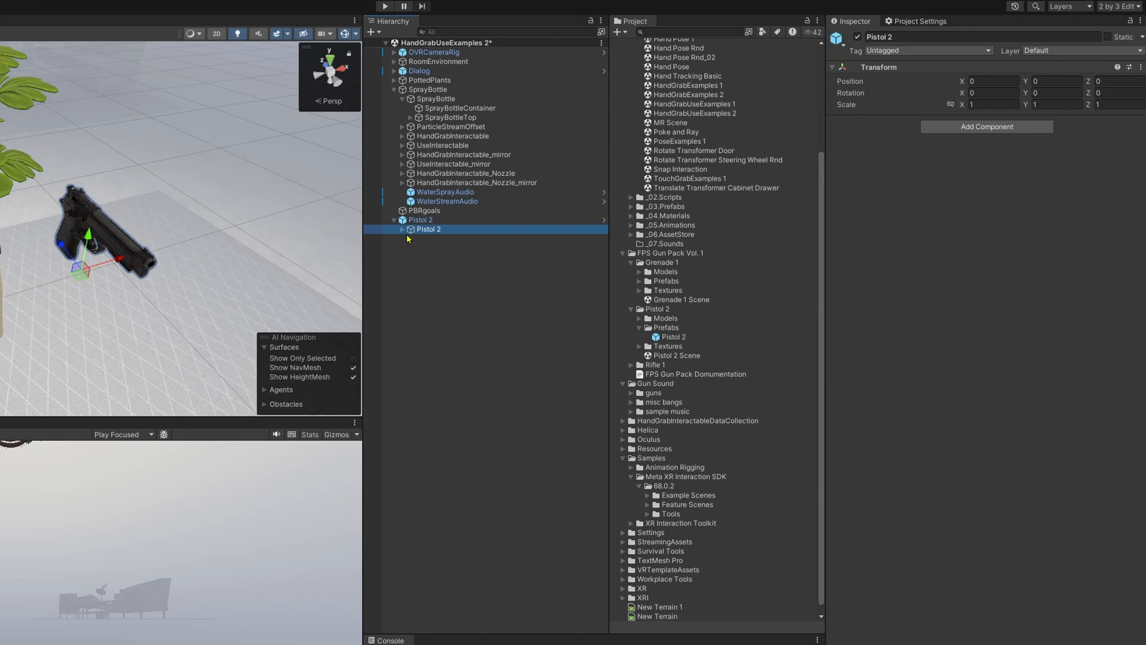
key("Right")
left_click(1055, 93)
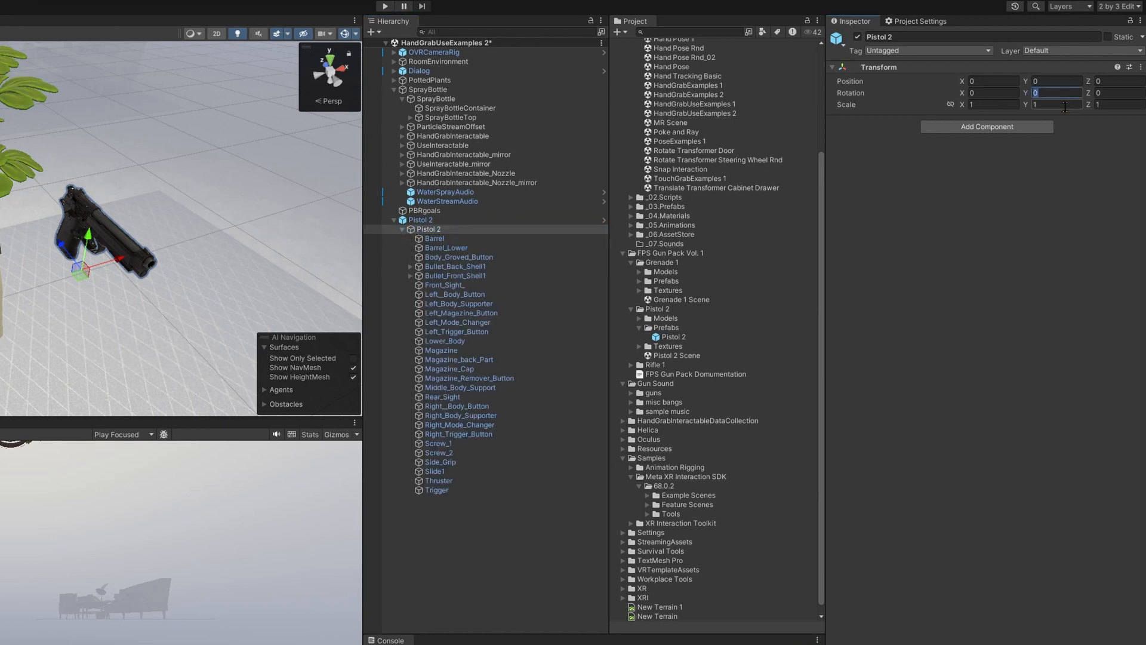
type("180")
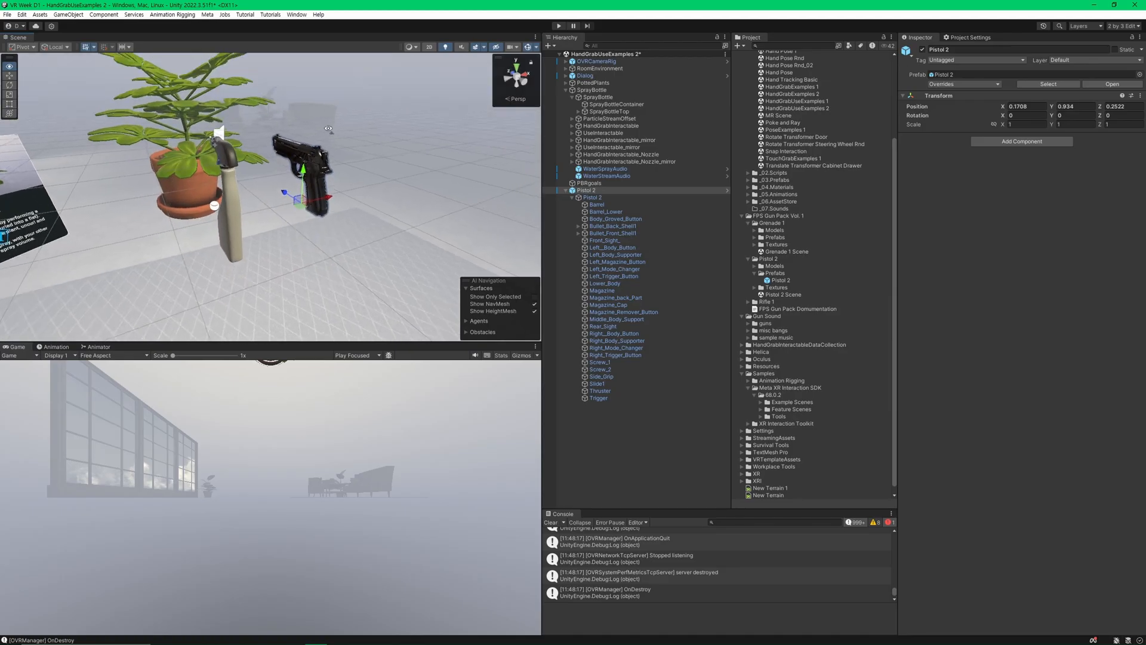
Apply the Grab Interaction building block to the parent Pistol 2 object.
mouse_move(352, 114)
left_mouse_down("alt")
mouse_move(334, 118)
mouse_move(400, 125)
mouse_move(346, 144)
mouse_move(355, 175)
left_mouse_up("alt")
scroll(400, 126, "up", 5)
scroll(399, 126, "down", 2)
scroll(347, 146, "up", 4)
scroll(349, 154, "down", 3)
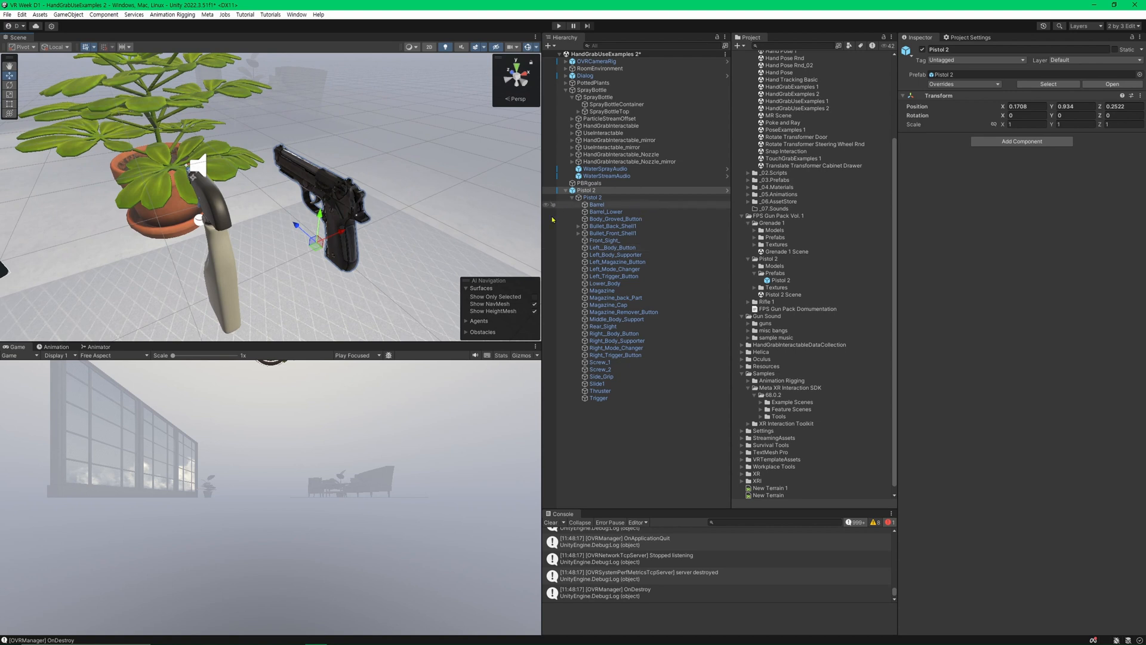
double_click(594, 190)
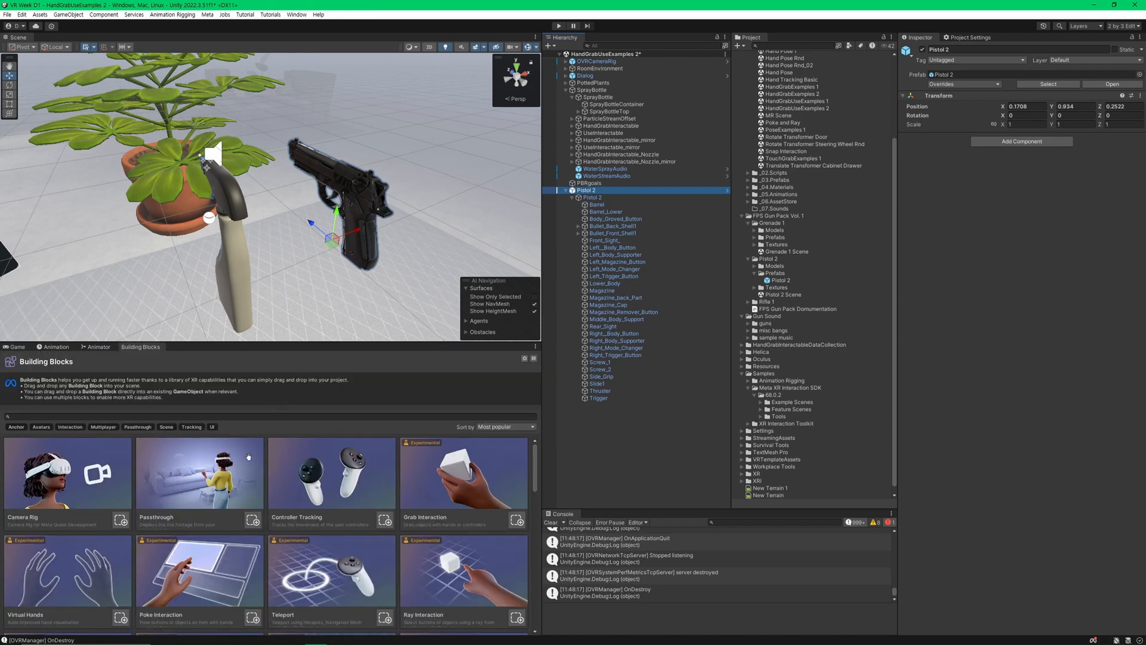
scroll(209, 546, "down", 3)
scroll(209, 547, "up", 3)
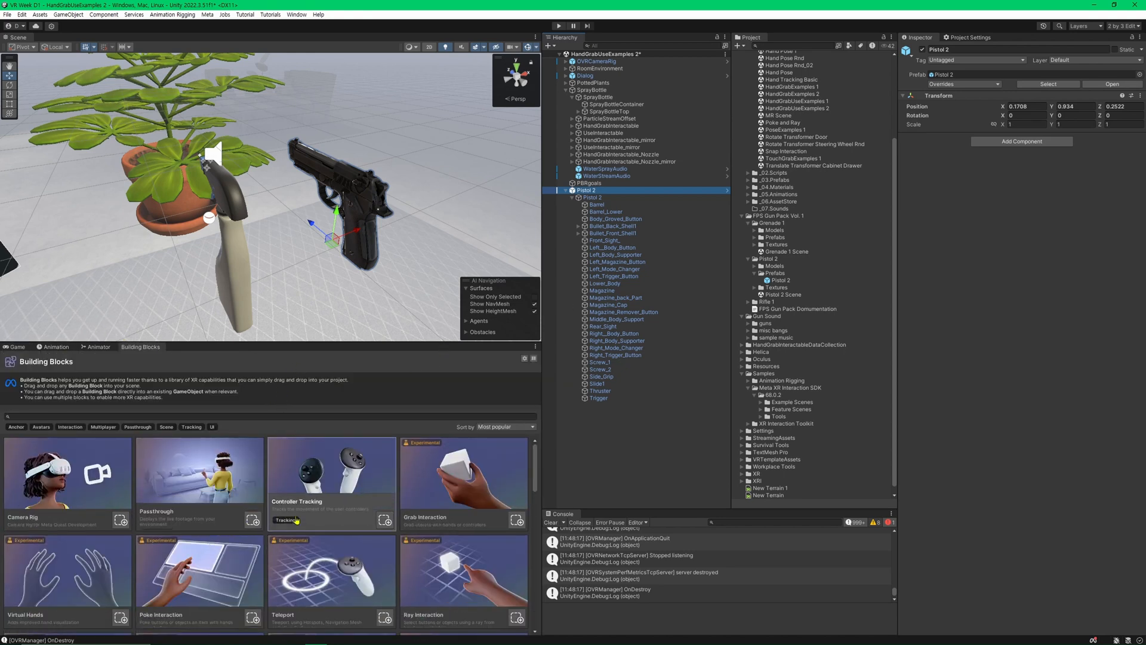
left_click_drag(470, 486, 597, 192)
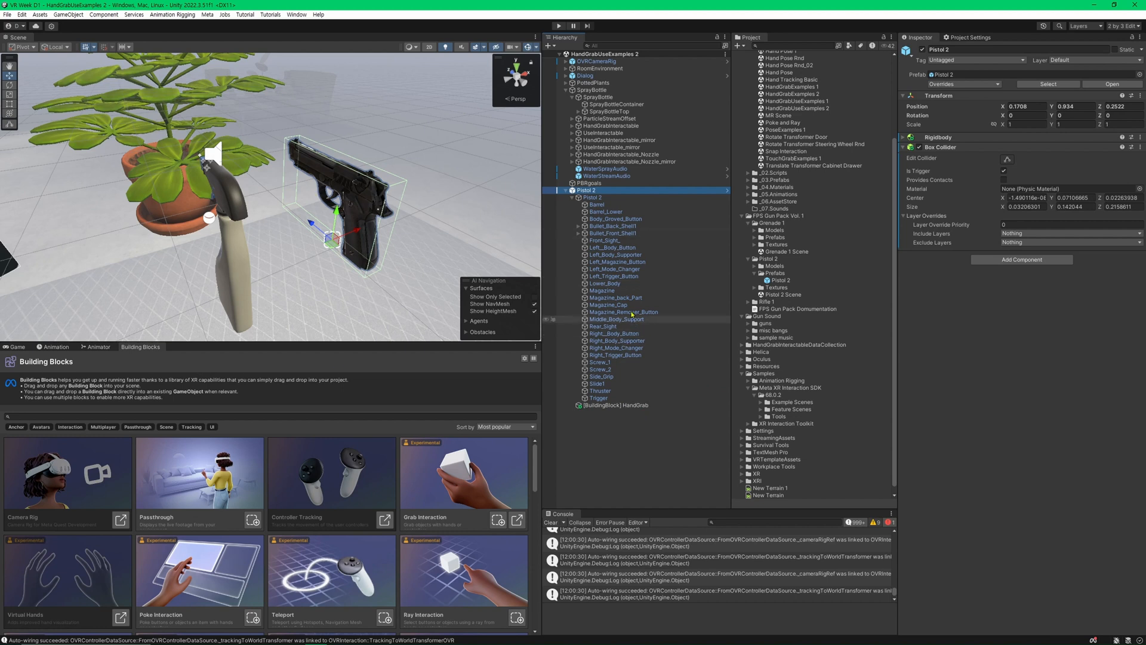
Remove the Grab Interactable component from the pistol's [BuildingBlock] HandGrab object and save the scene.
left_click(945, 138)
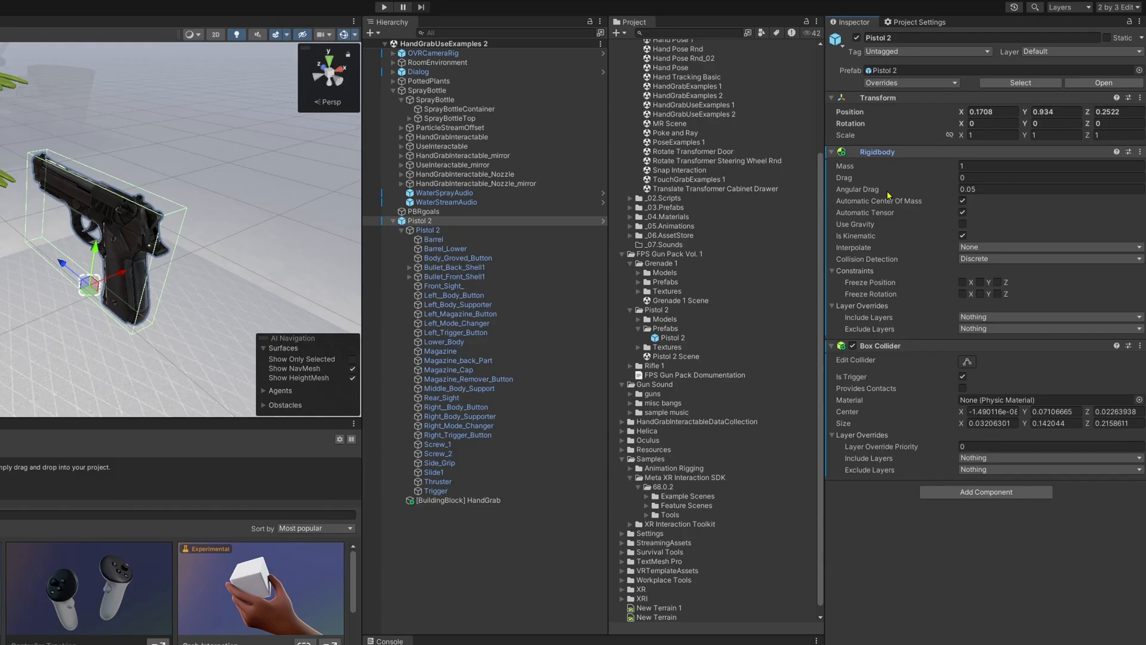
left_click(459, 500)
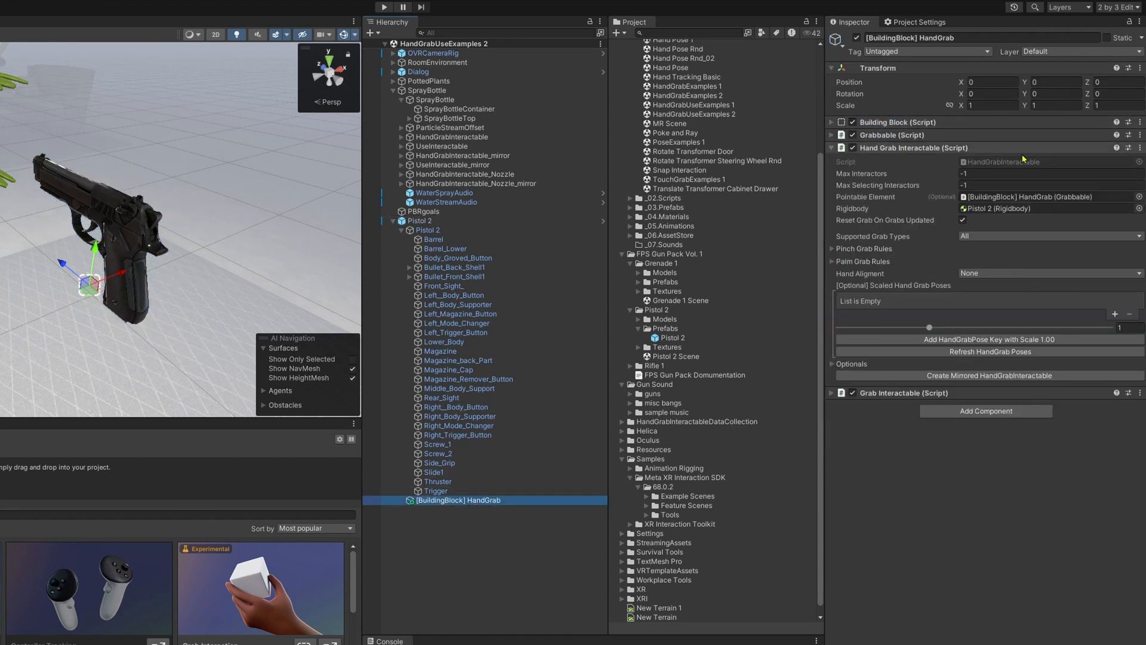
left_click(994, 136)
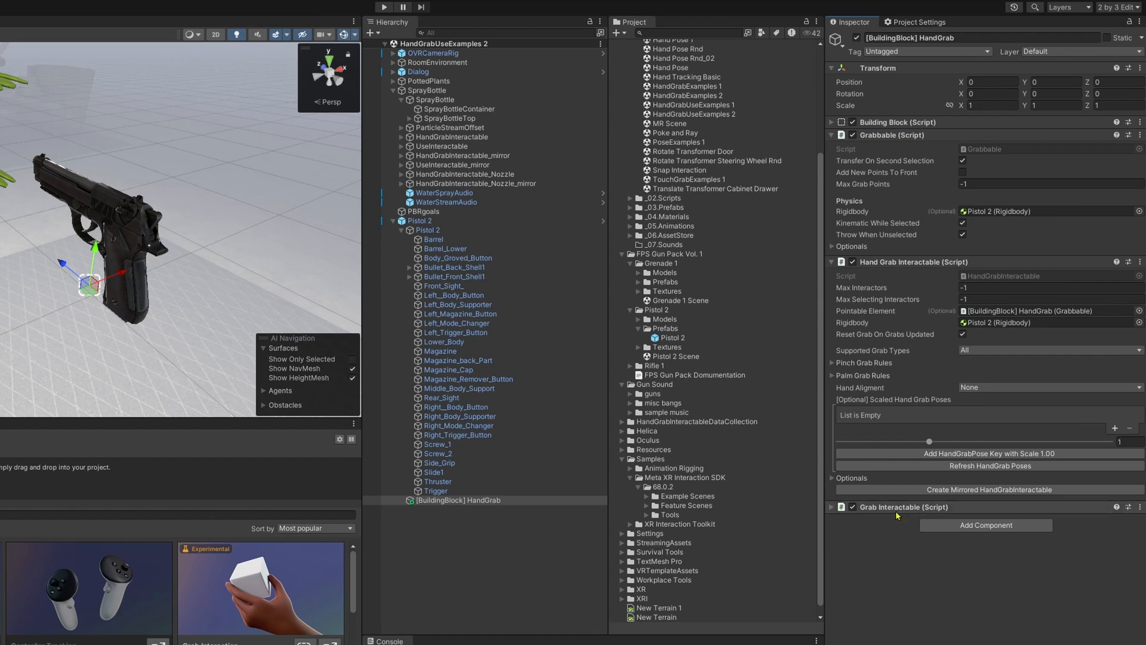
left_click(831, 507)
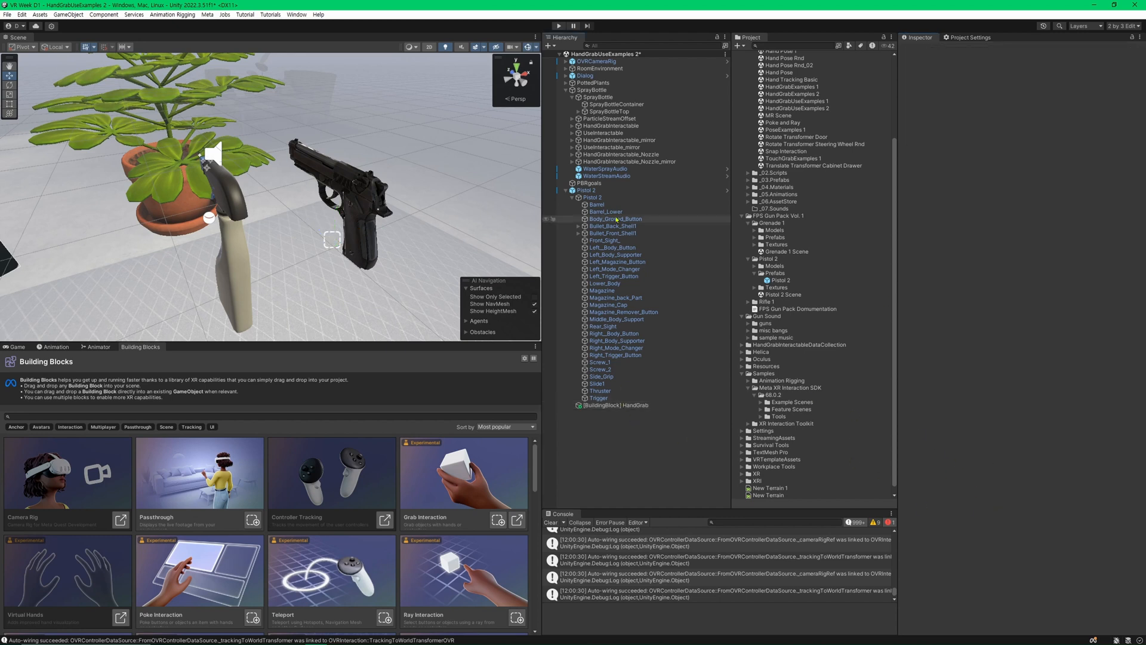
left_click(608, 190)
key("ctrl+s")
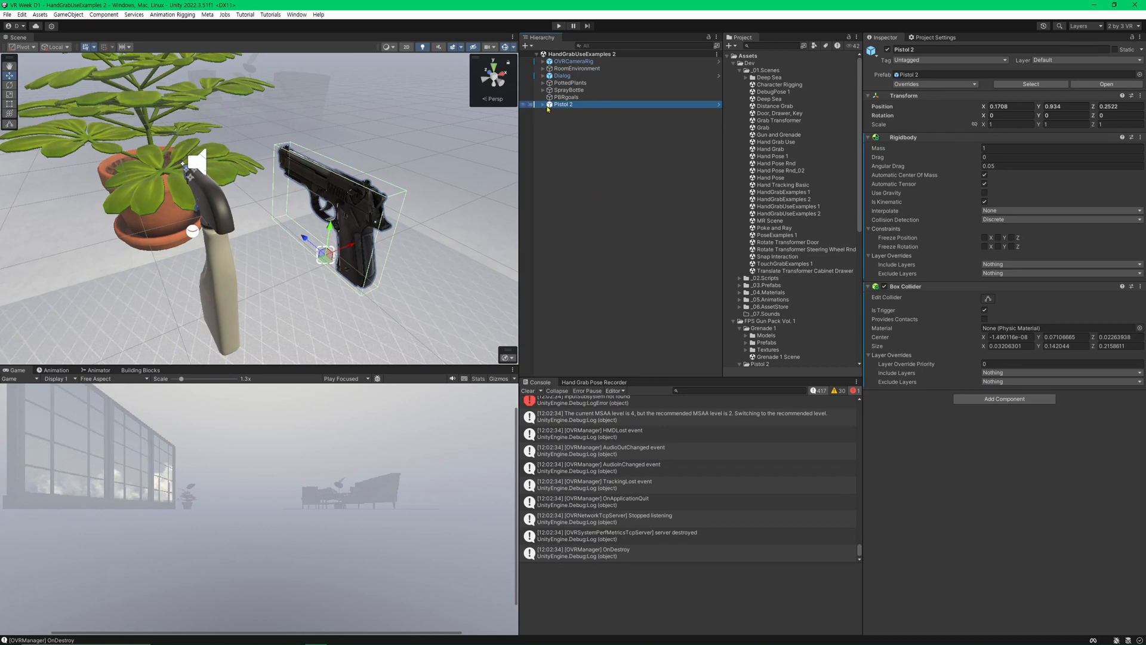
Set the HandGrab object's Supported Grab Types to Palm and the Index finger in its Palm Grab Rules to Ignored.
left_click(543, 105)
left_click(578, 112)
left_click(584, 118)
left_click(583, 112)
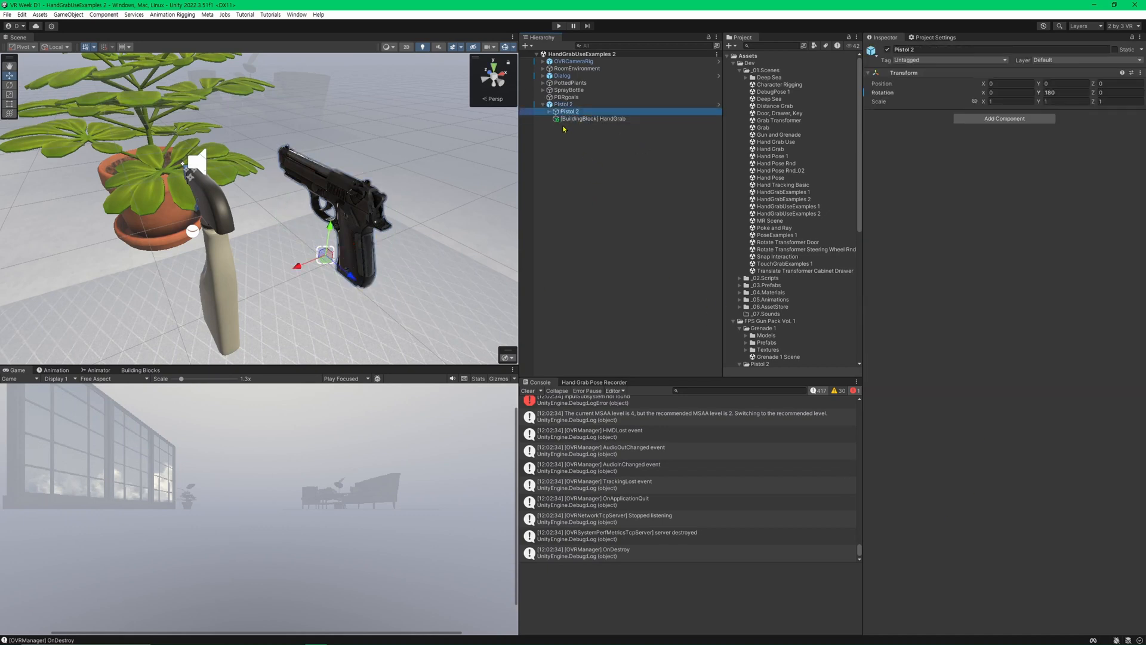
left_click(570, 119)
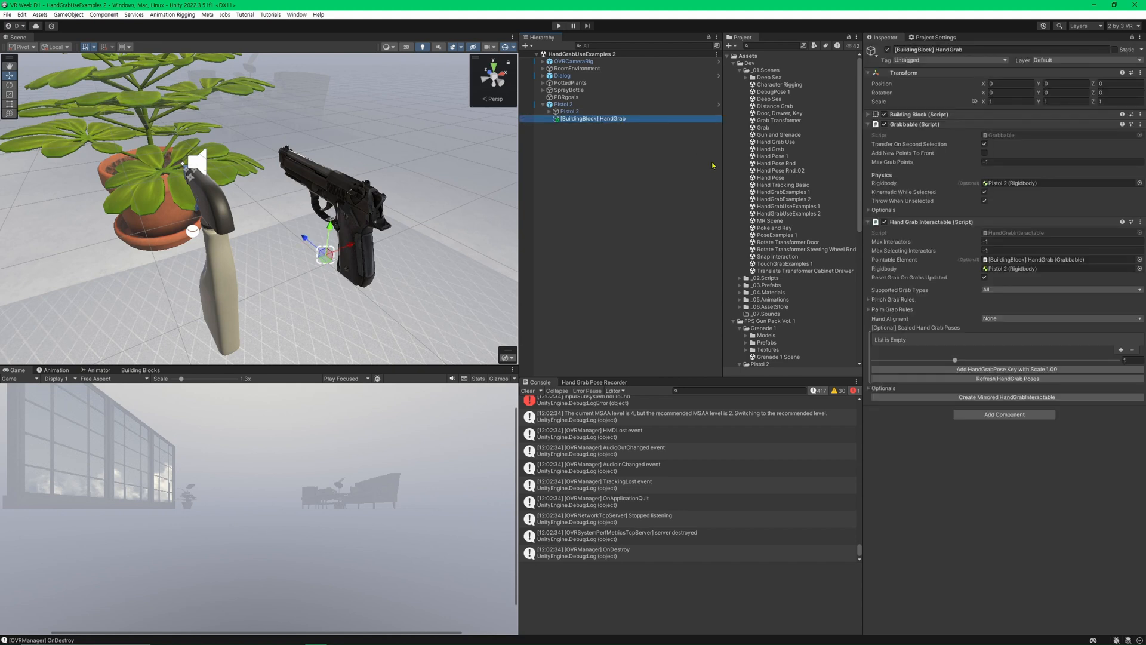
left_click(1054, 293)
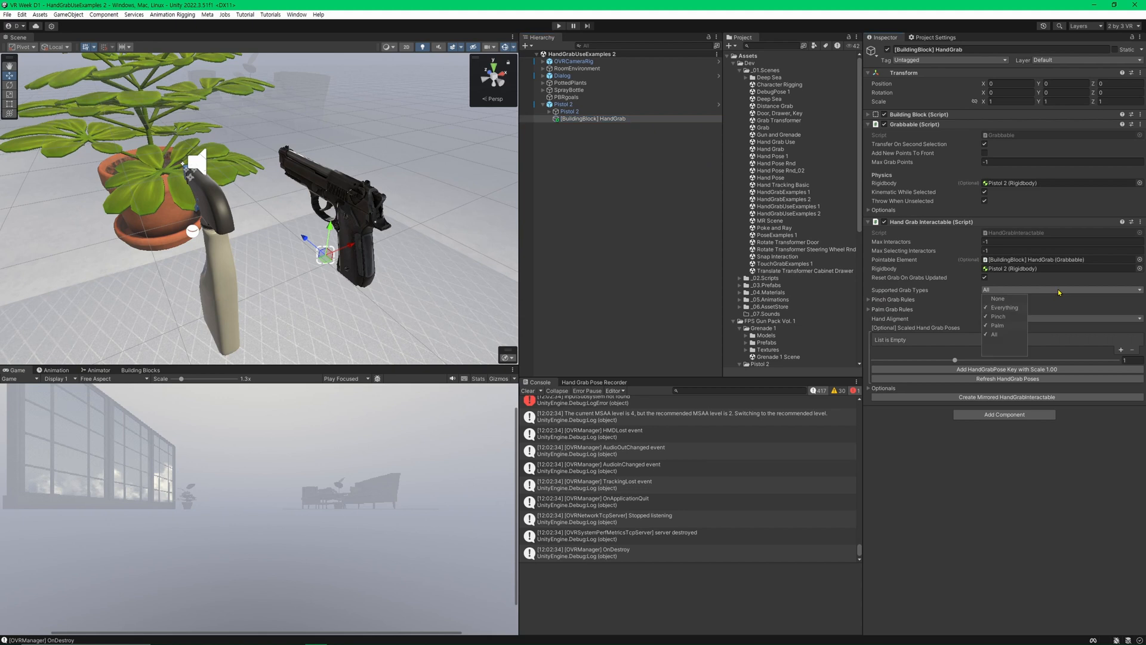
left_click(1014, 316)
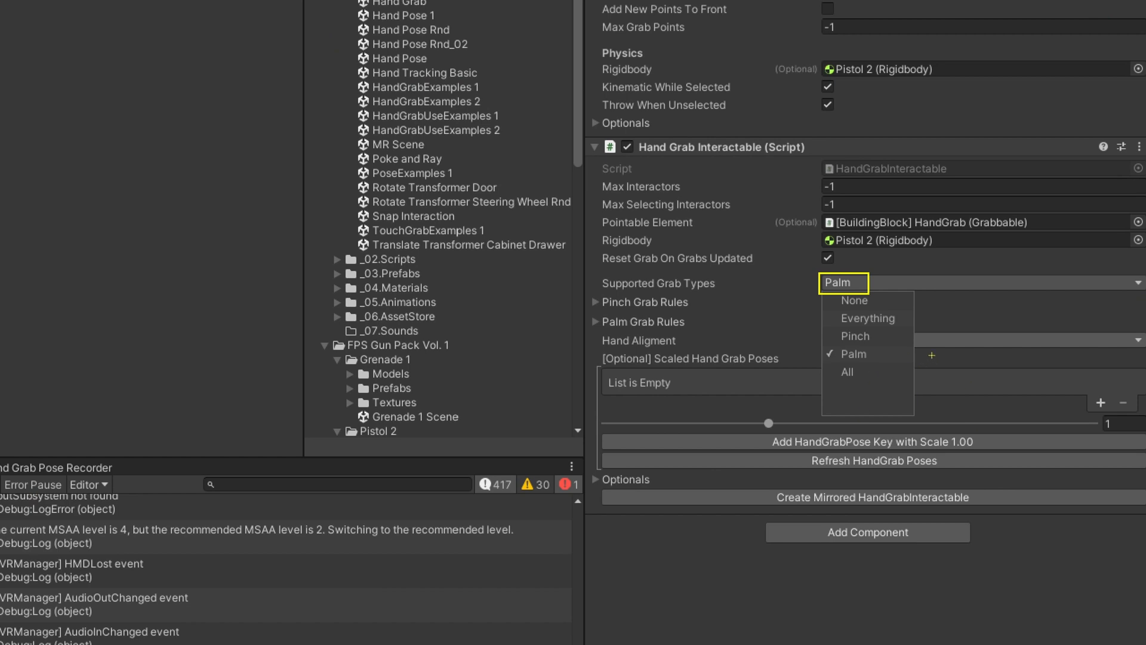
left_click(946, 335)
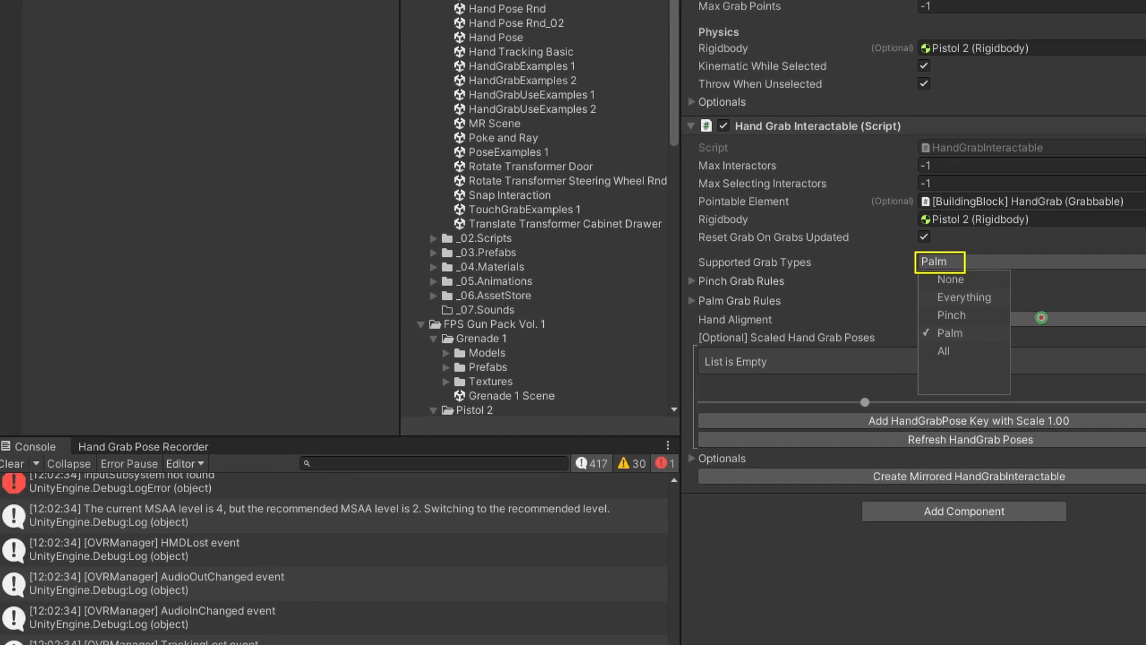
left_click(878, 312)
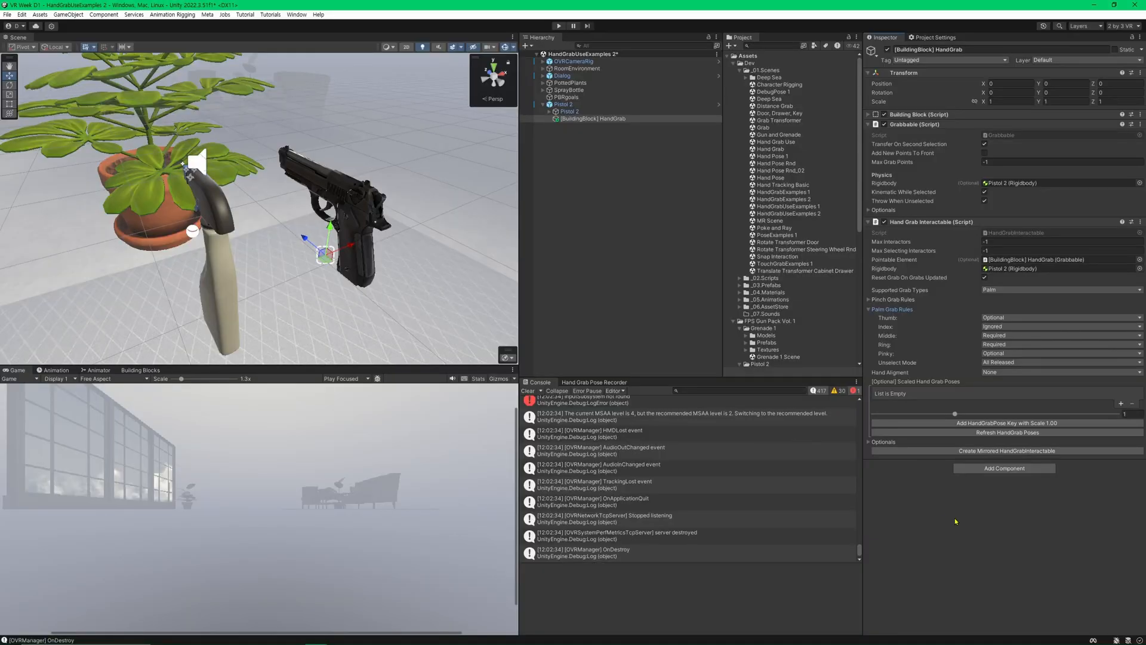
Examine the pistol's grip and trigger up close to see how a hand should hold it.
left_click(612, 232)
left_click(606, 119)
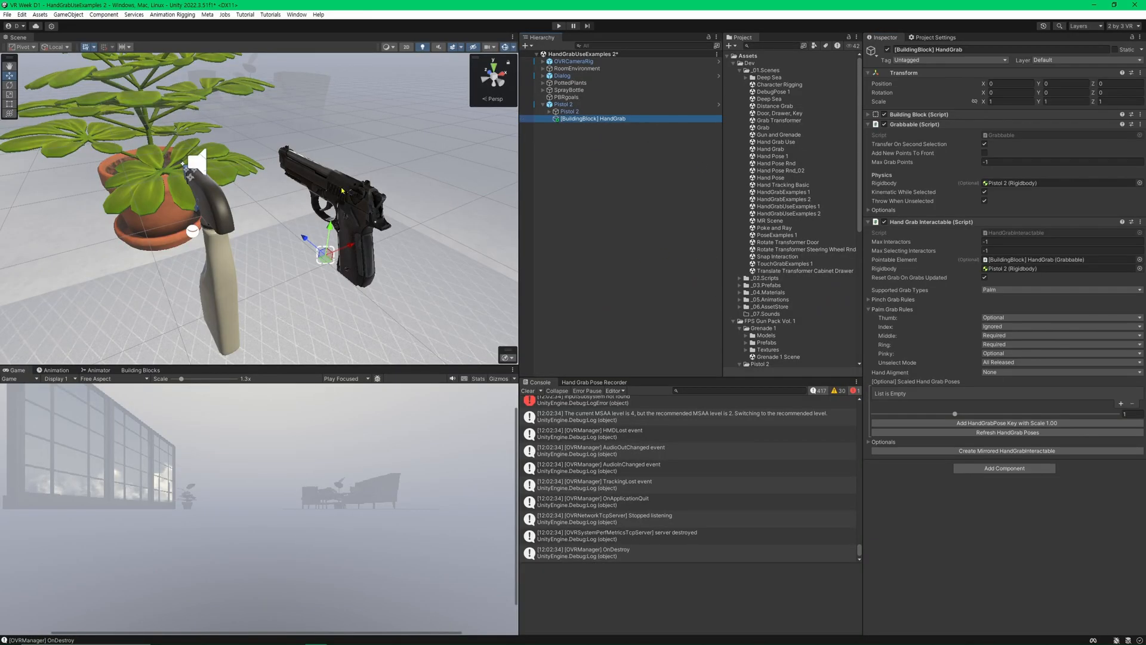
right_click_drag(374, 296, 417, 311)
key("w")
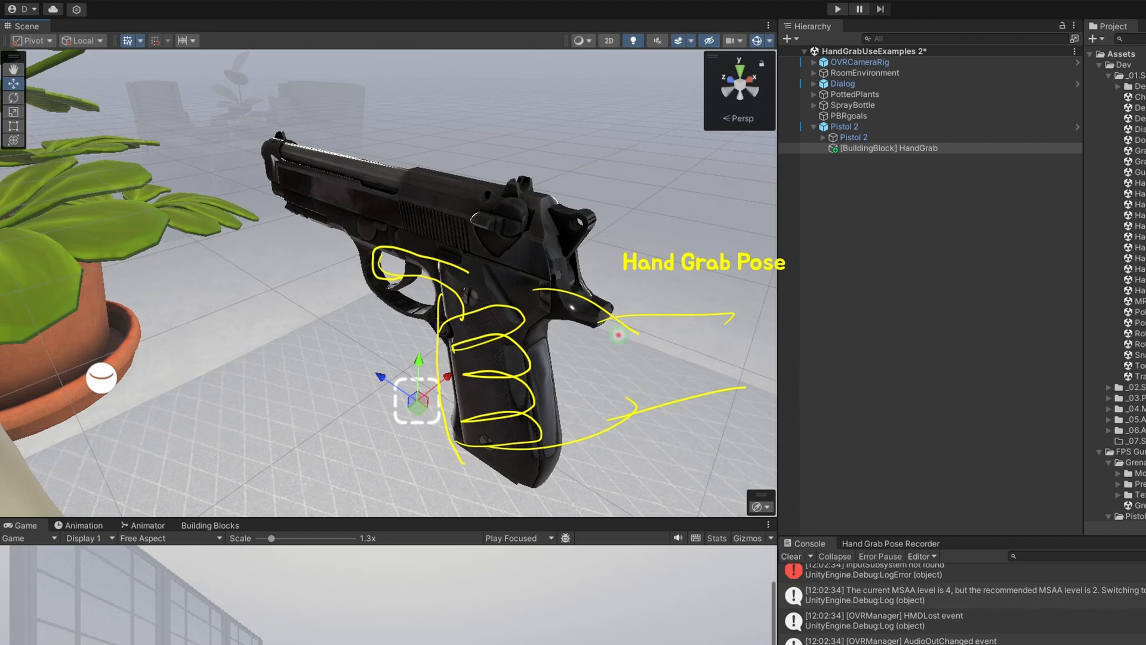
key("Escape")
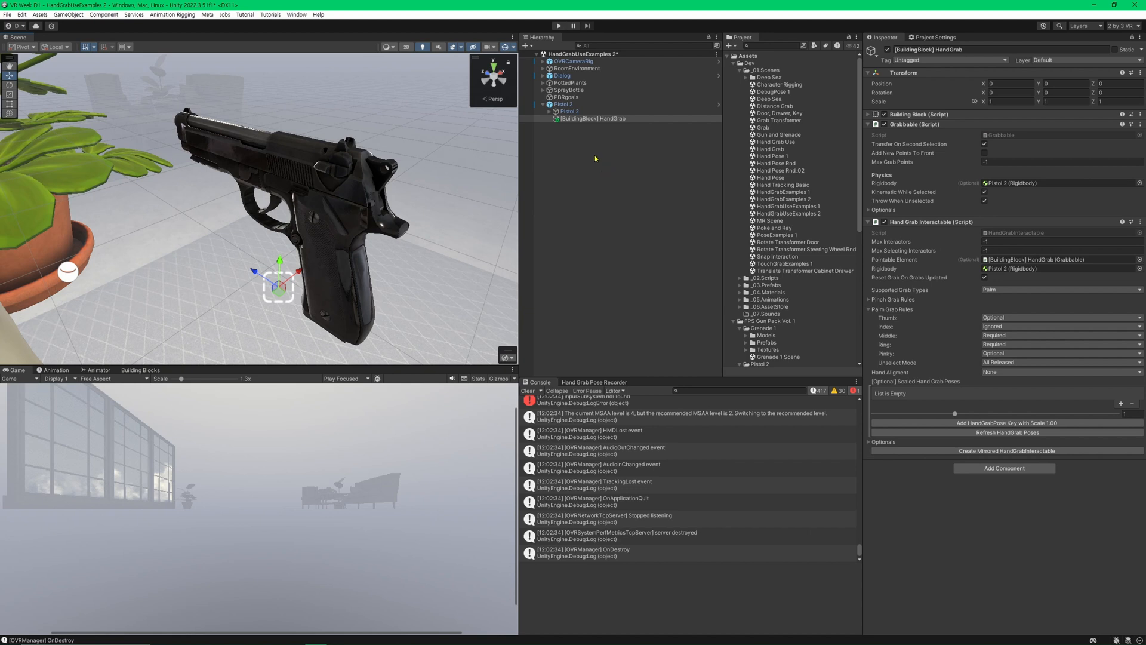
left_click(609, 119)
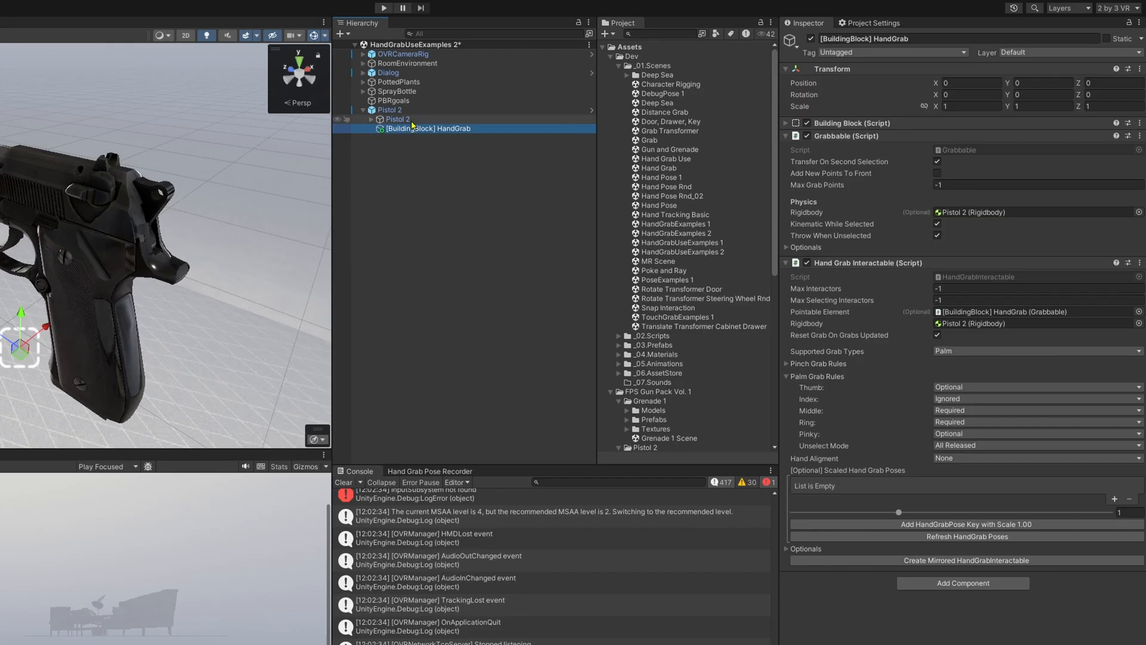
Create an empty child object named "Hand Grab Use" under the parent Pistol 2.
left_click(591, 104)
right_click(447, 110)
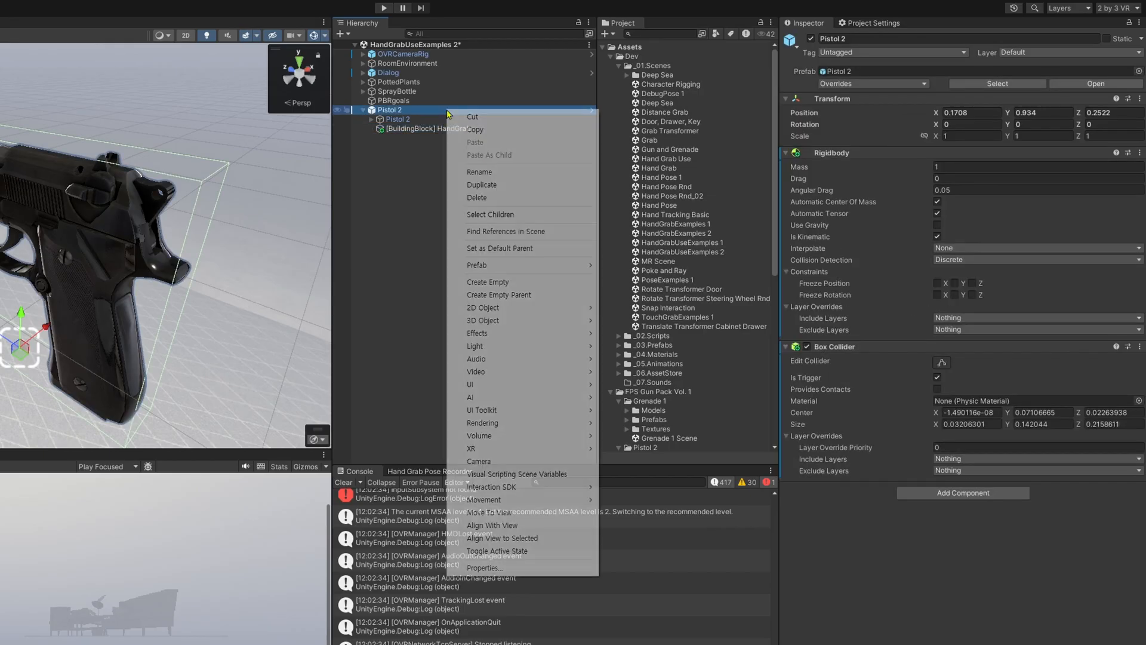
left_click(460, 282)
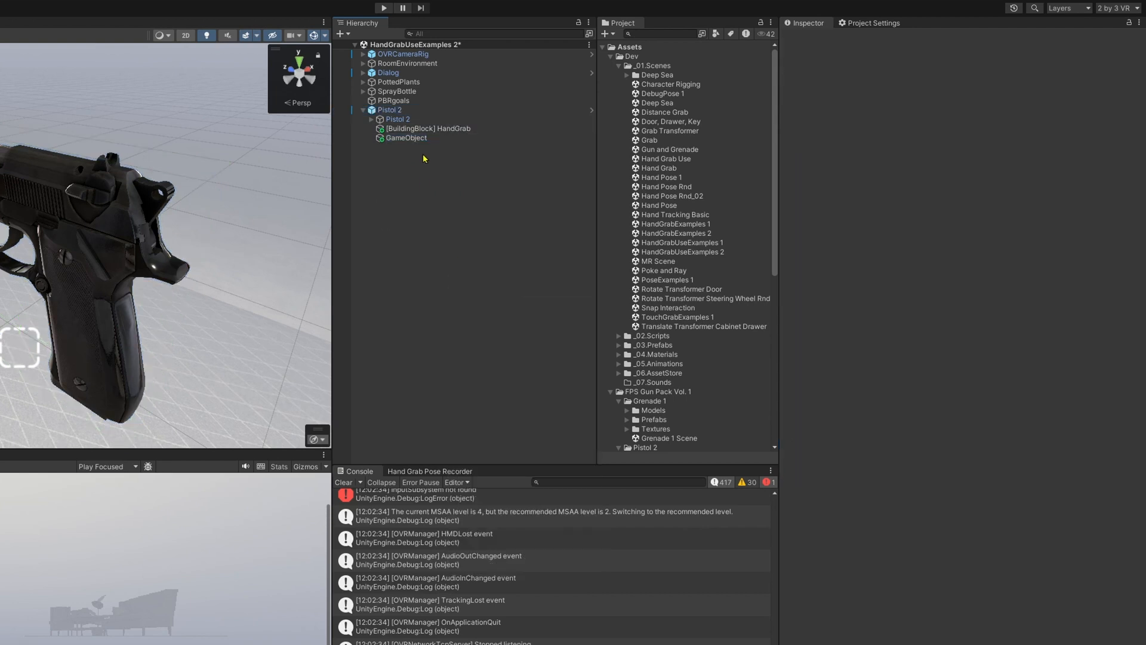
type("Hand Grab Use")
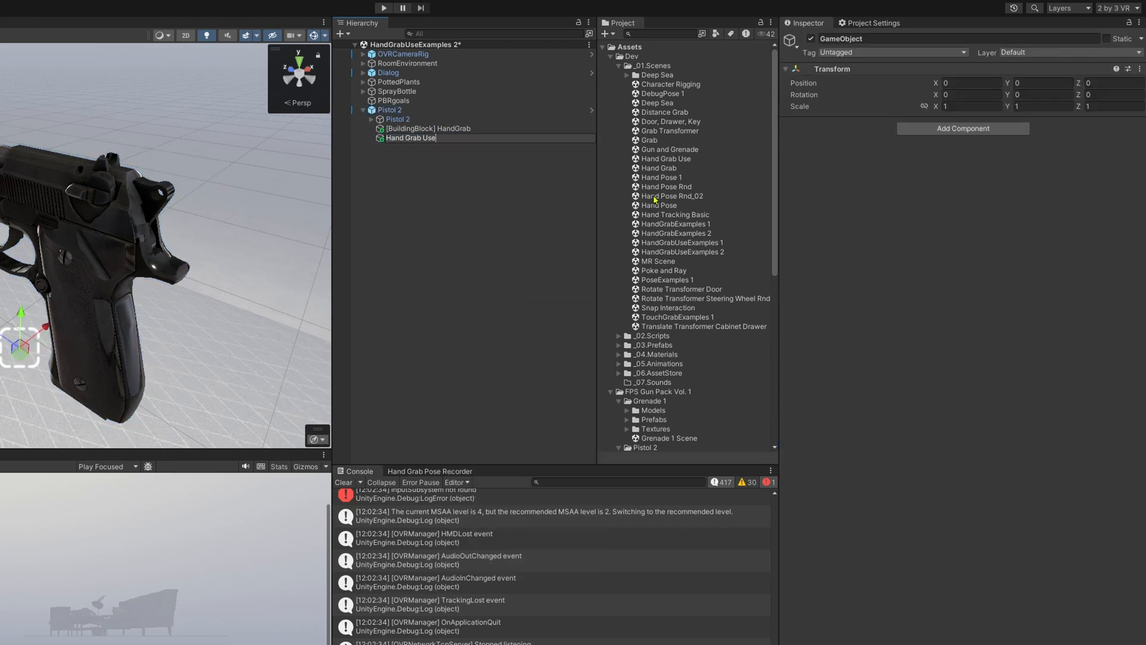
key("Return")
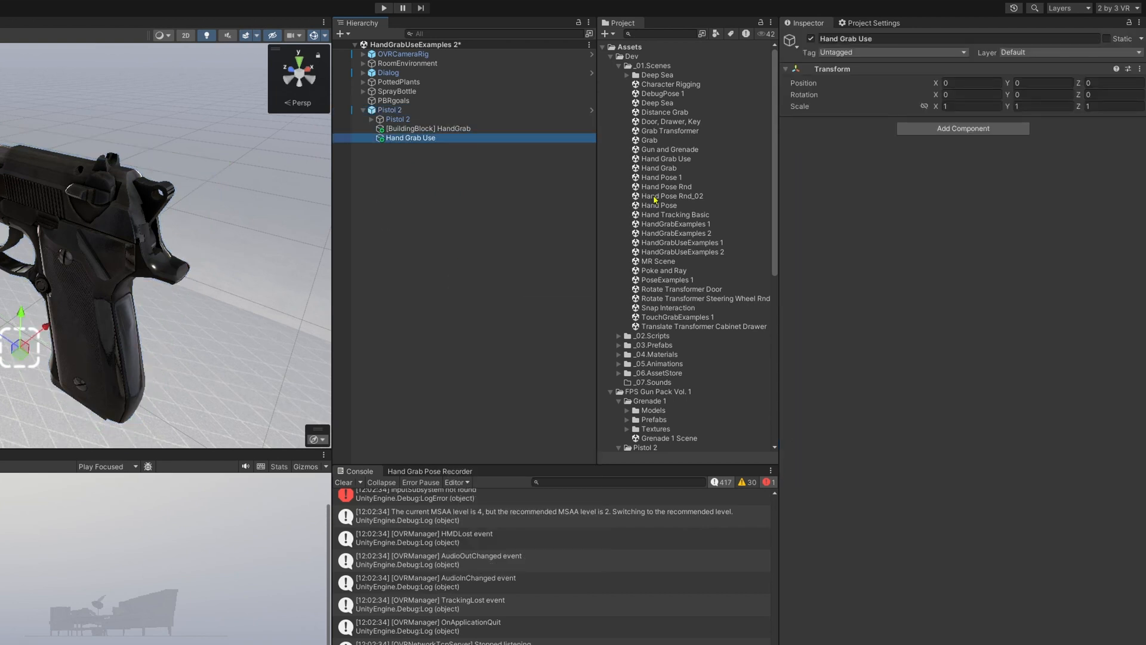
Add the Hand Grab Use Interactable component to the Hand Grab Use object and save the scene.
left_click(958, 128)
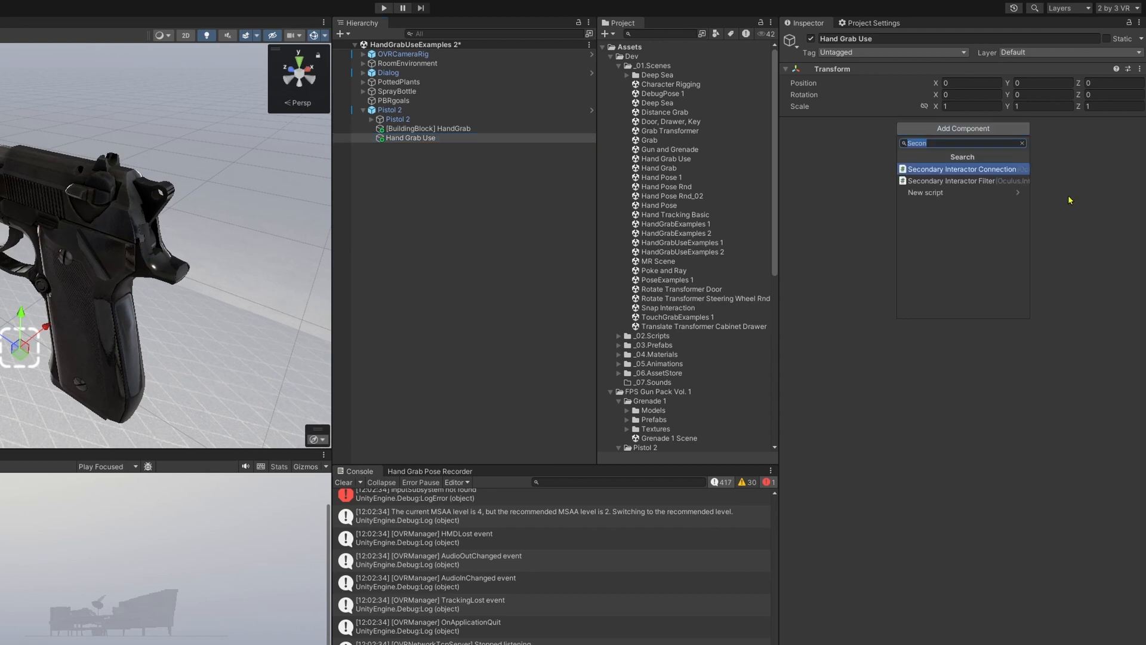
type("Hand Grab Use In")
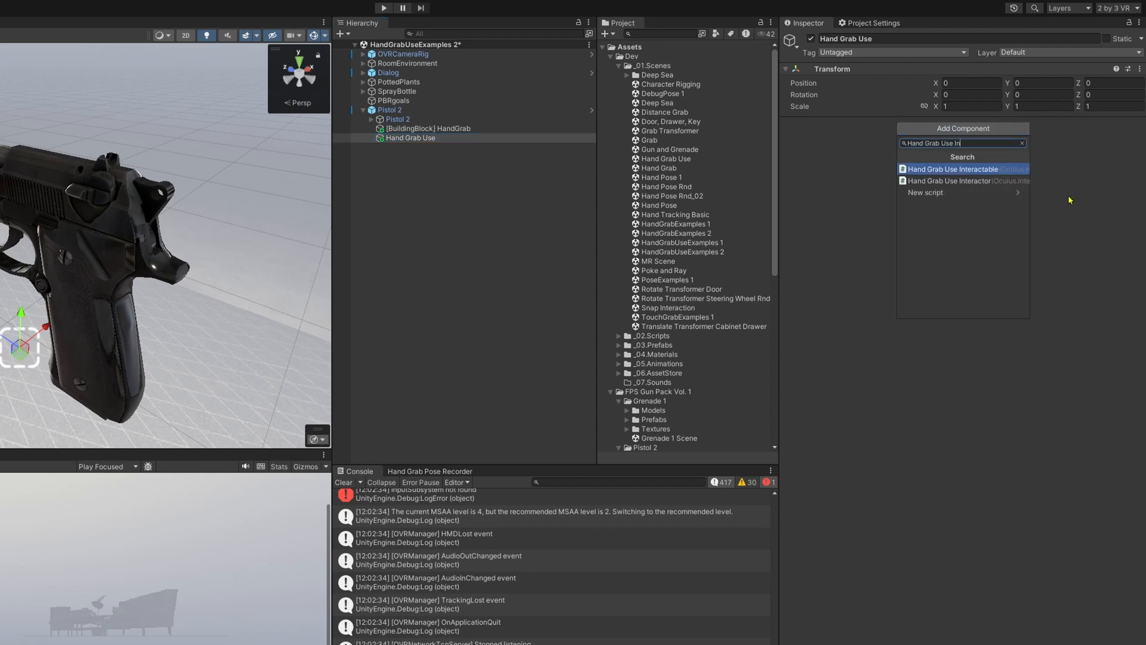
key("Return")
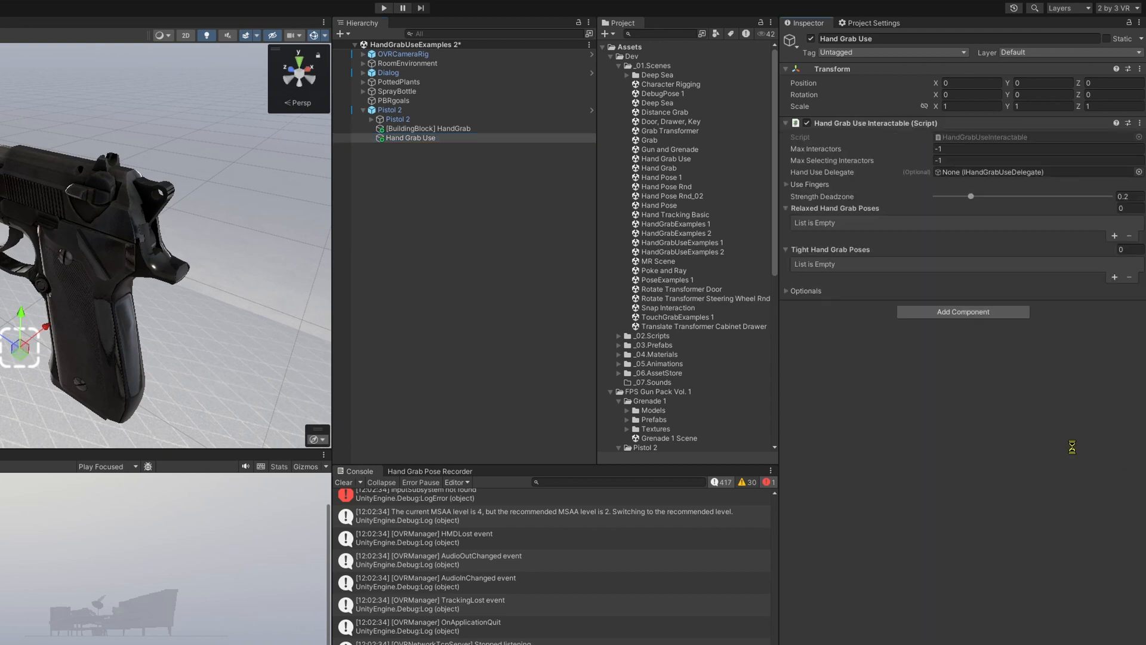
key("ctrl+s")
Add the Secondary Interactor Filter component to the Hand Grab Use object.
left_click(957, 312)
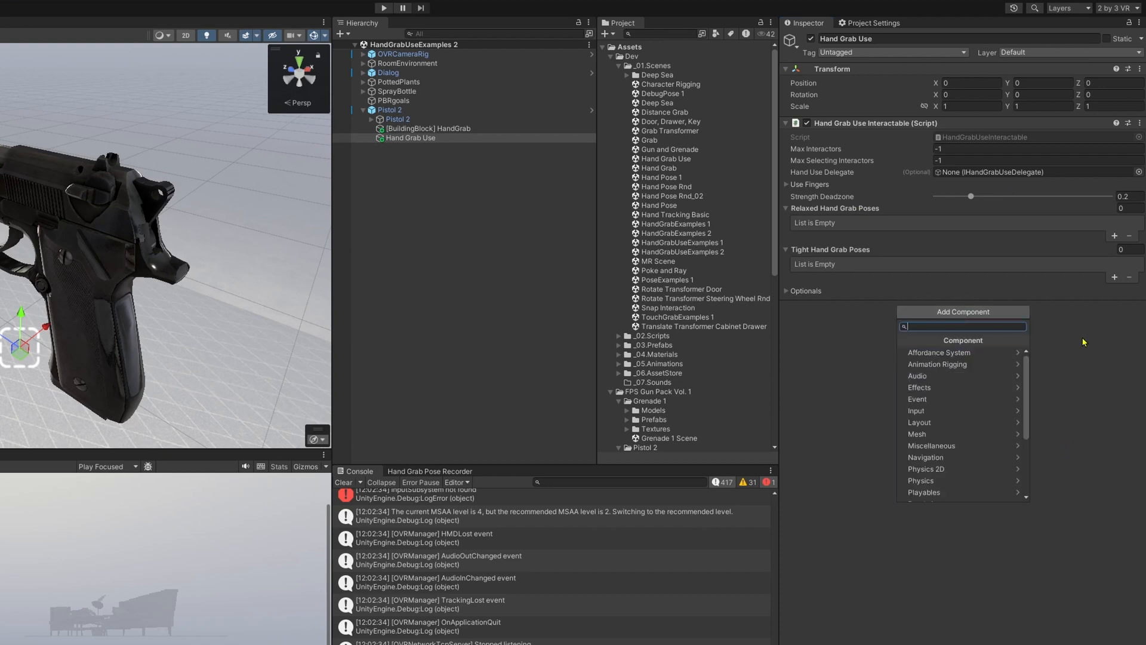
type("Secon")
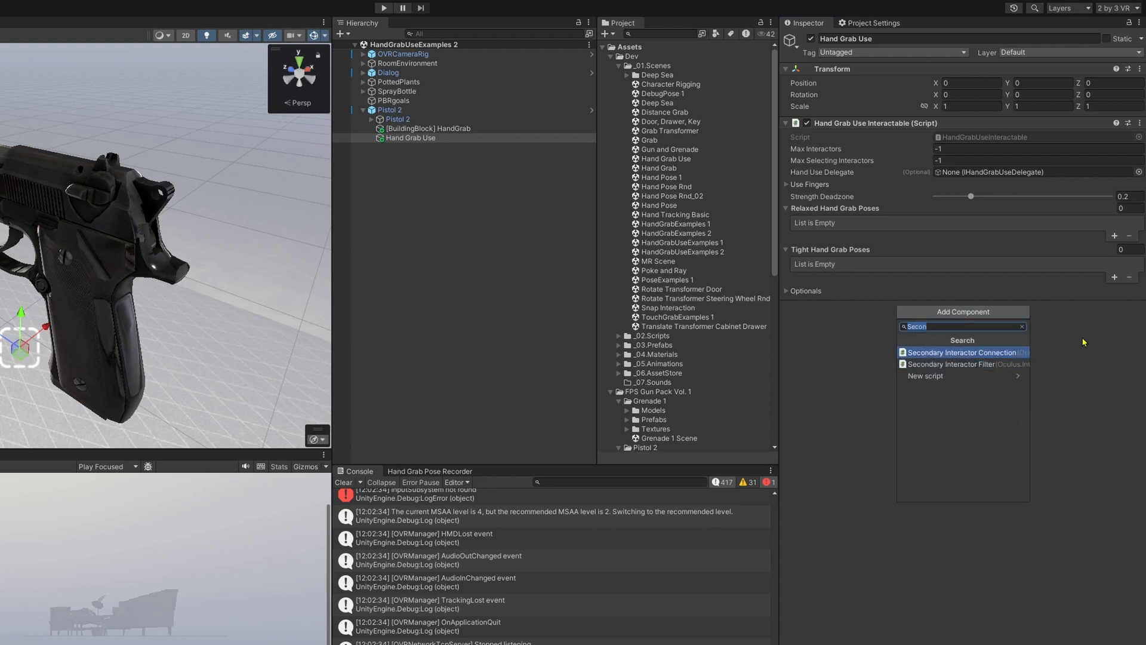
key("Down")
key("Return")
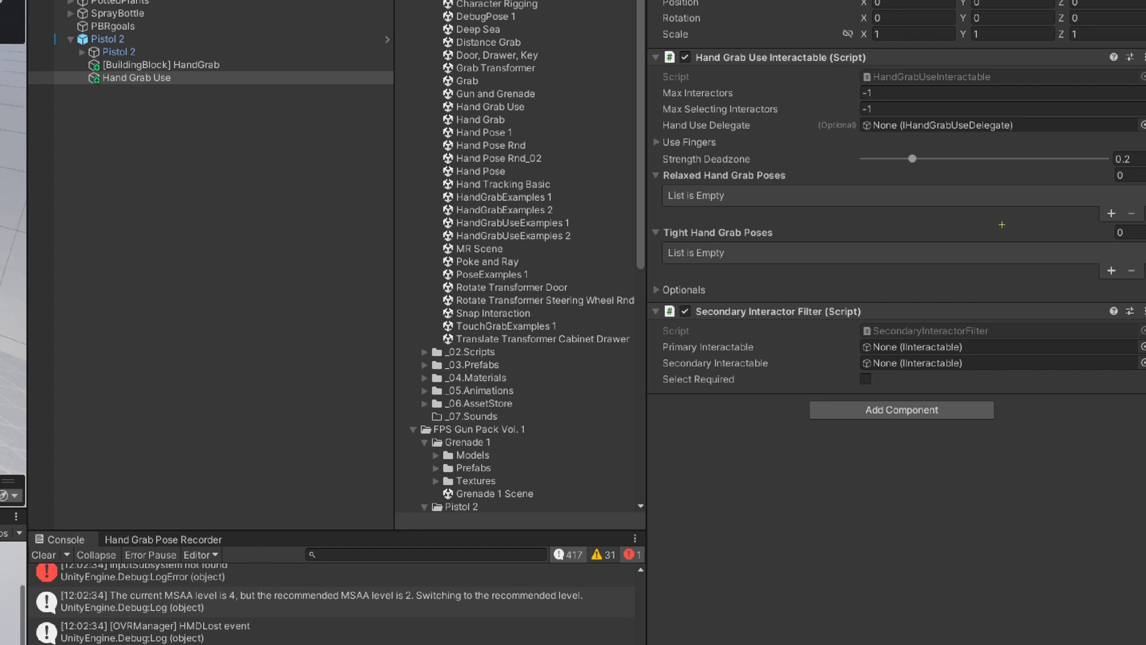
left_click_drag(514, 290, 530, 335)
mouse_move(529, 291)
left_mouse_down()
mouse_move(547, 317)
mouse_move(570, 308)
left_mouse_up()
key("ctrl+z")
key("ctrl+z")
key("ctrl+z")
key("t")
left_click(553, 292)
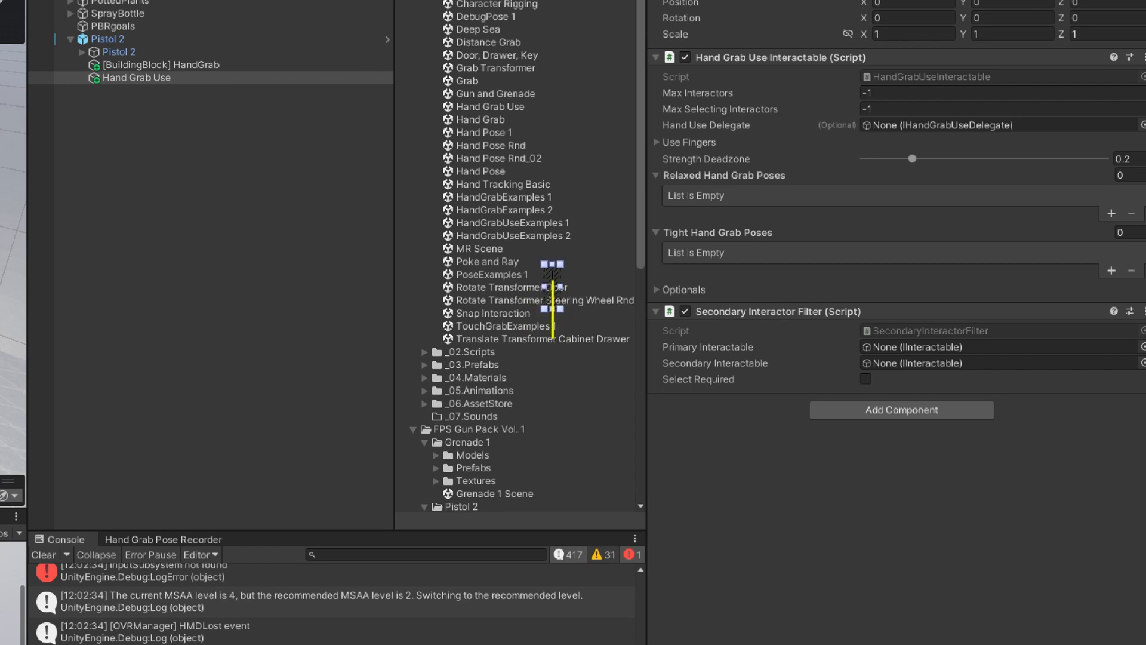
type("Hand Grab Interactable")
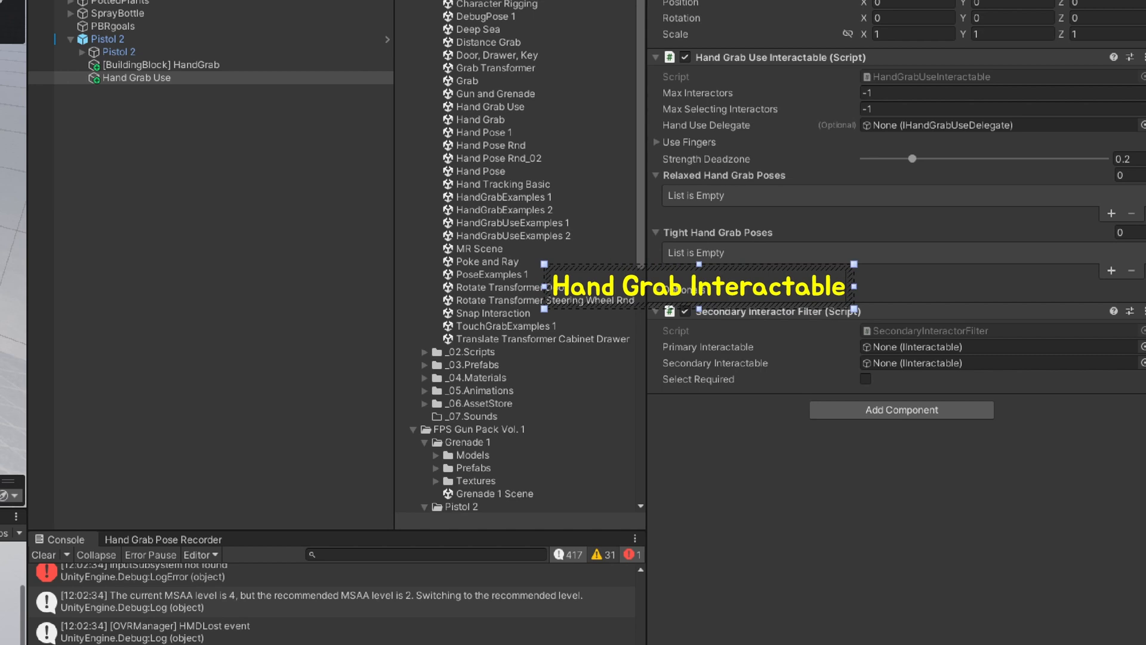
key("Home")
type("1.")
key("End")
key("Return")
key("Return")
key("Return")
key("Return")
key("Return")
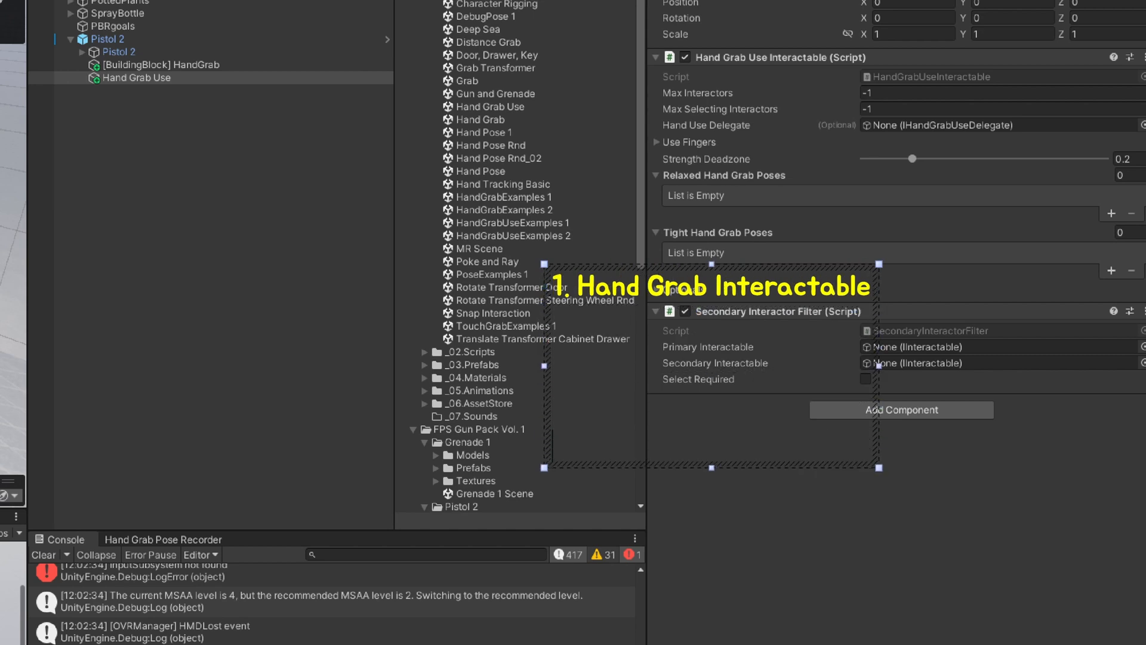
type("2. Hand Grab Use In")
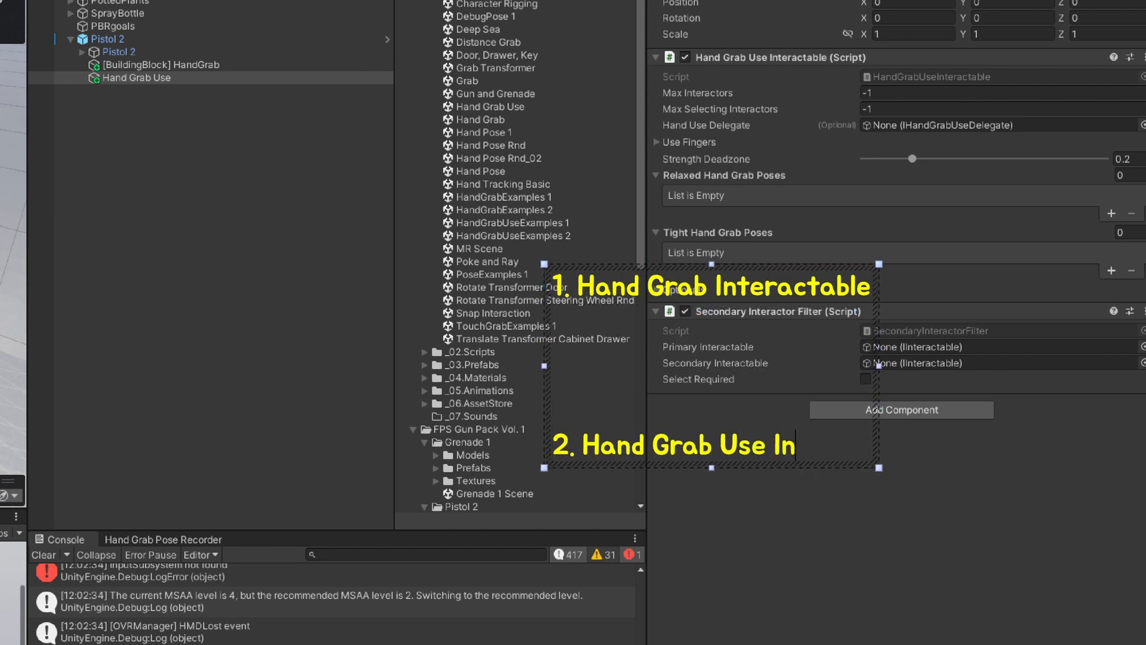
type("teractable")
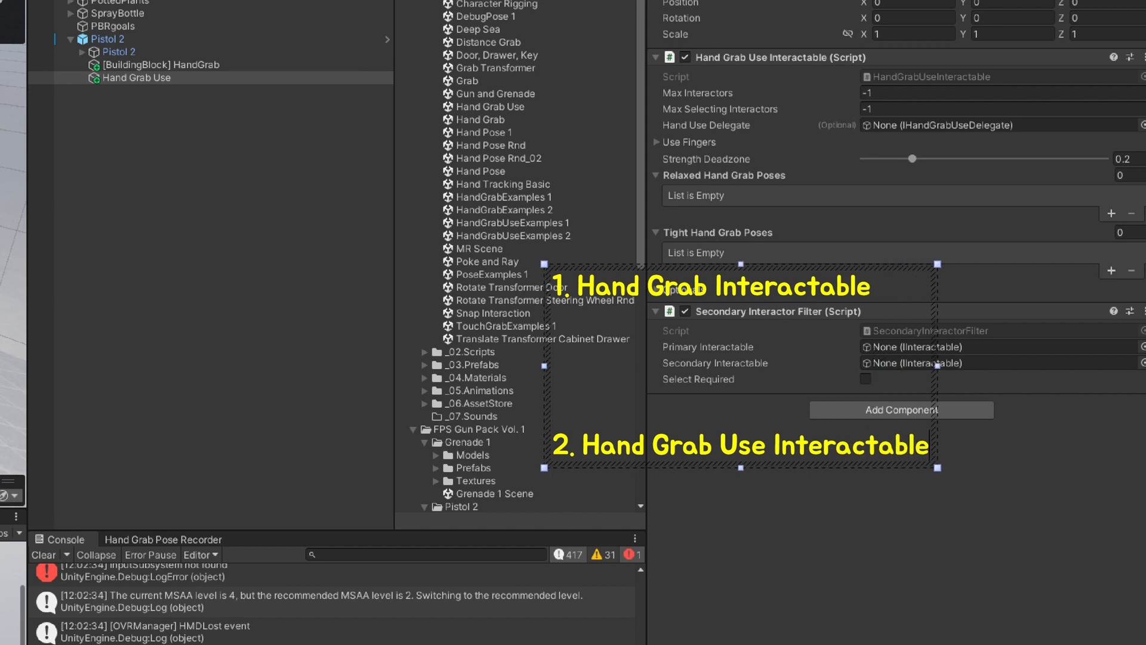
left_click(877, 562)
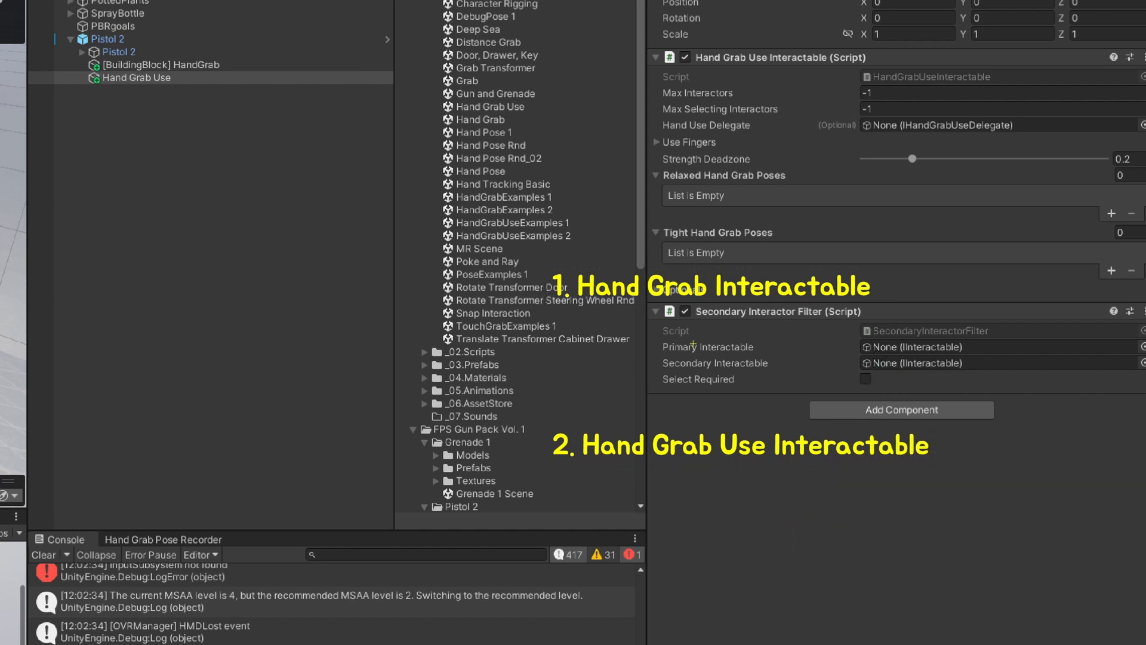
left_click_drag(690, 323, 888, 317)
key("Escape")
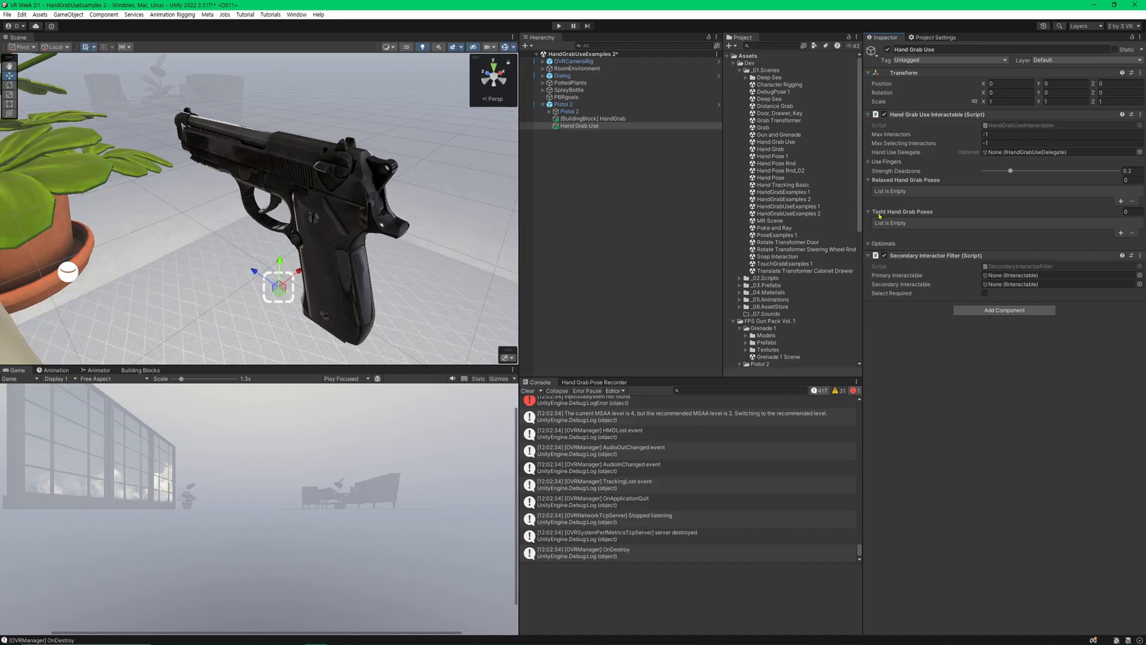
In the Secondary Interactor Filter, assign [BuildingBlock] HandGrab as Primary Interactable and Hand Grab Use as Secondary Interactable, with Select Required enabled.
left_click(1068, 278)
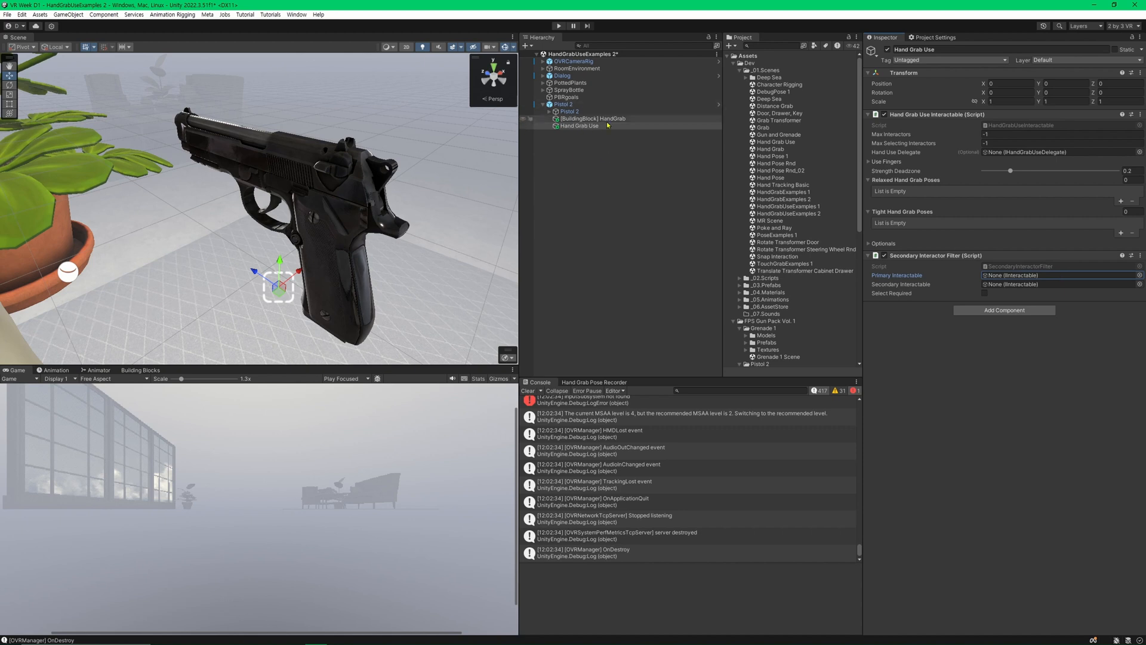
left_click_drag(590, 119, 1056, 275)
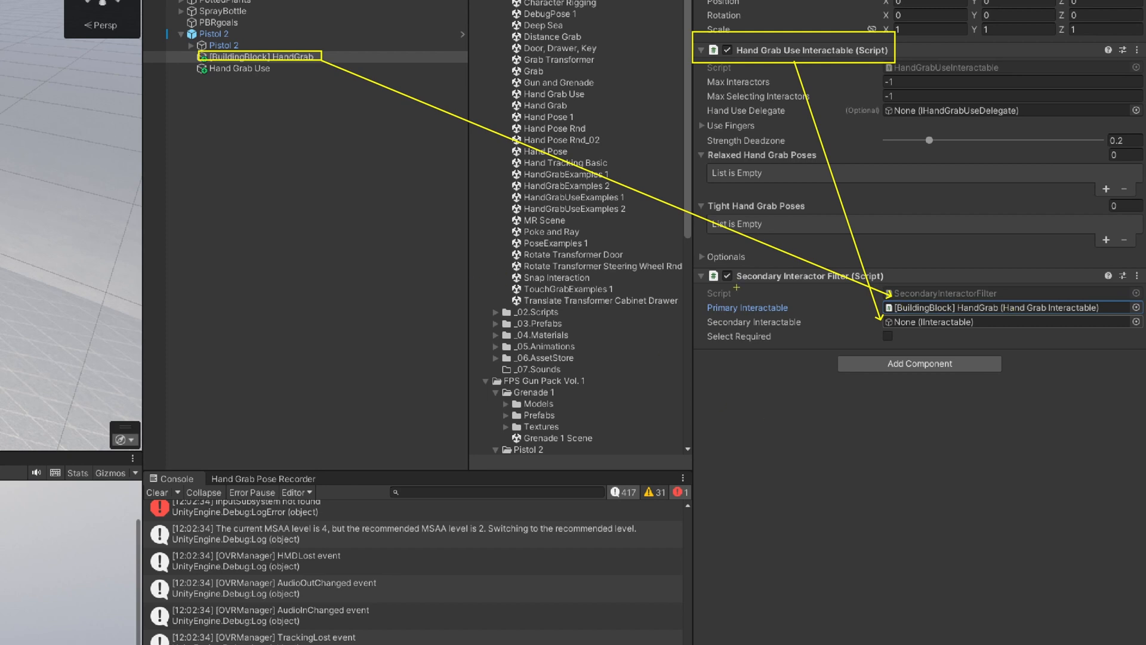
mouse_move(465, 234)
left_mouse_down()
mouse_move(728, 486)
mouse_move(728, 500)
left_mouse_up()
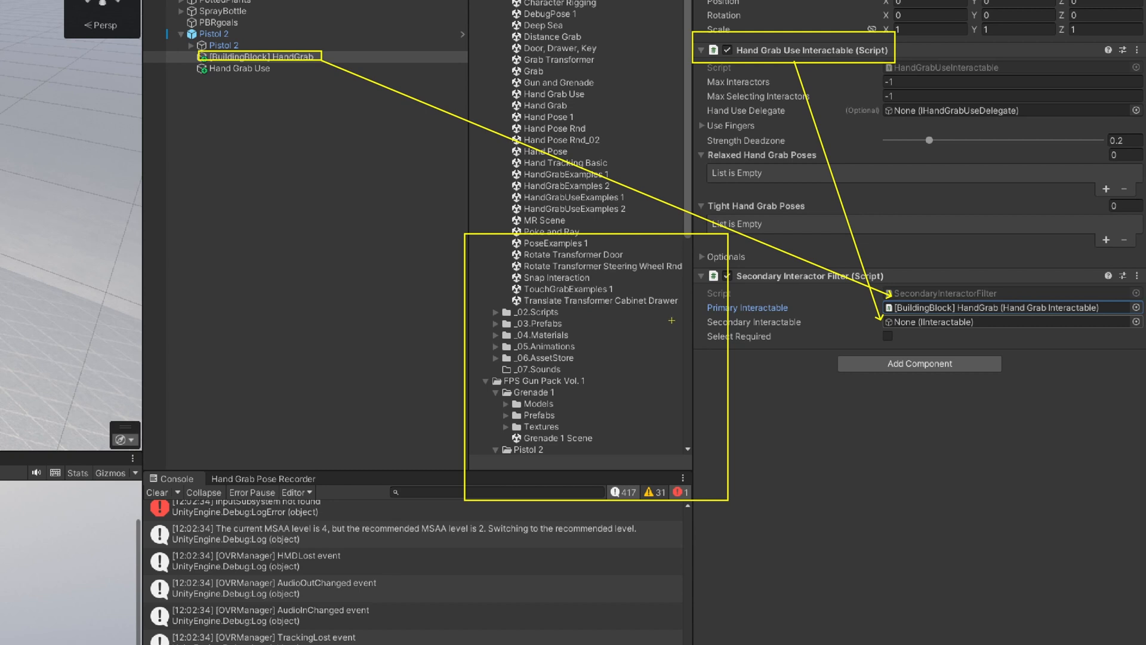
key("ctrl+z")
left_click_drag(999, 297, 1110, 315)
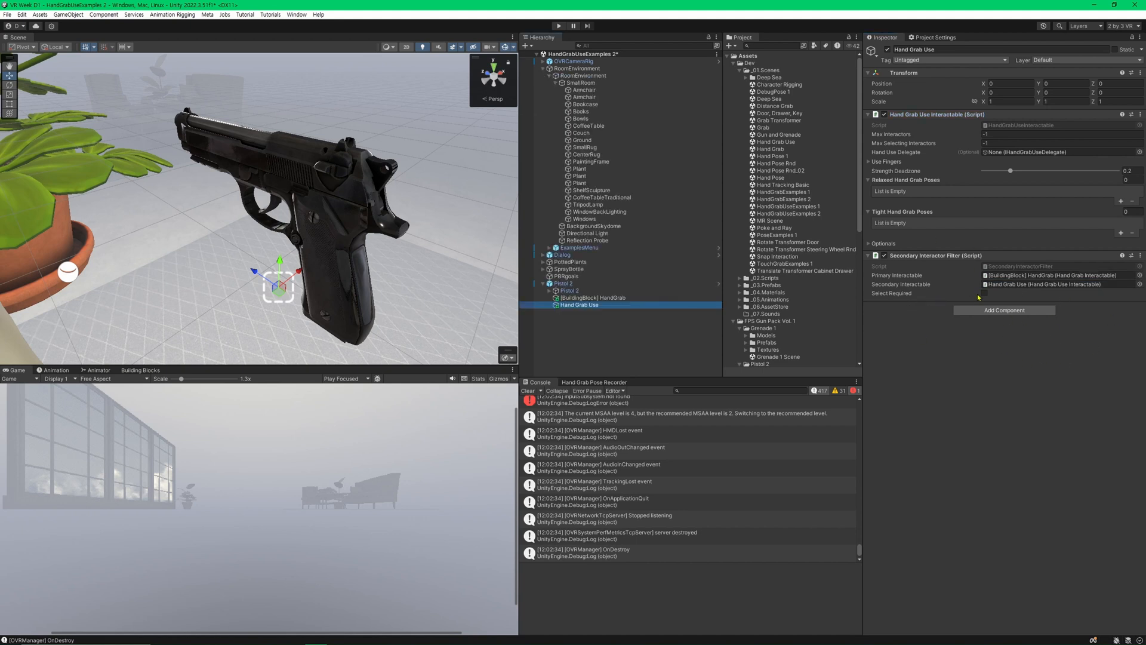
left_click(984, 293)
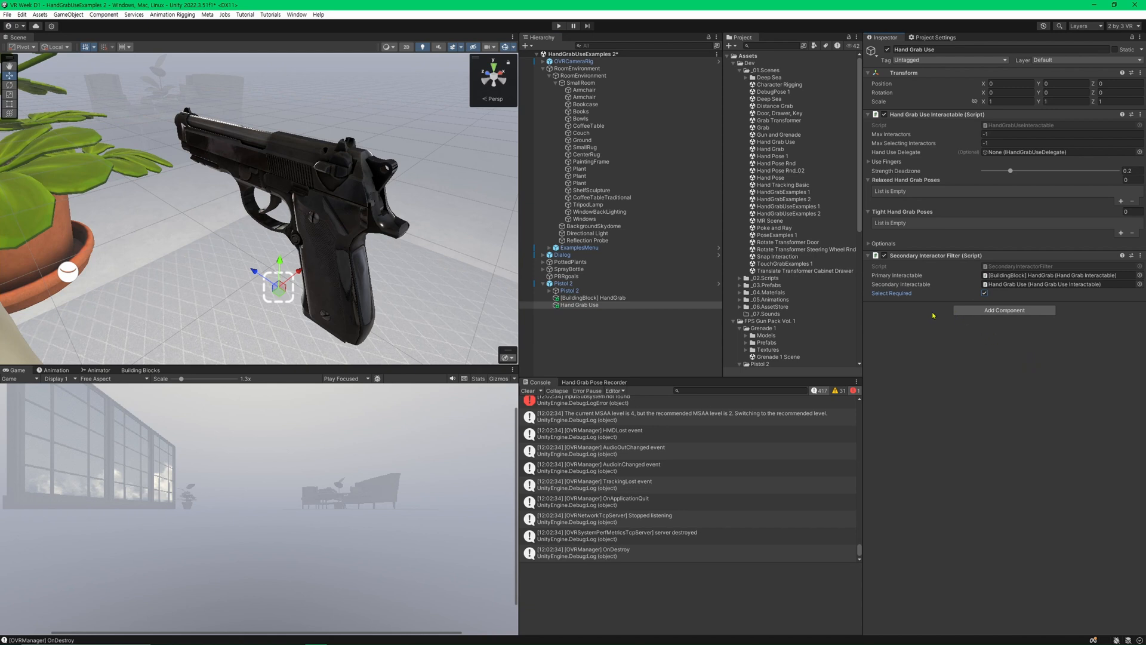
Clear the console messages and open the Use Fingers settings of the Hand Grab Use object.
left_click(528, 391)
left_click(615, 333)
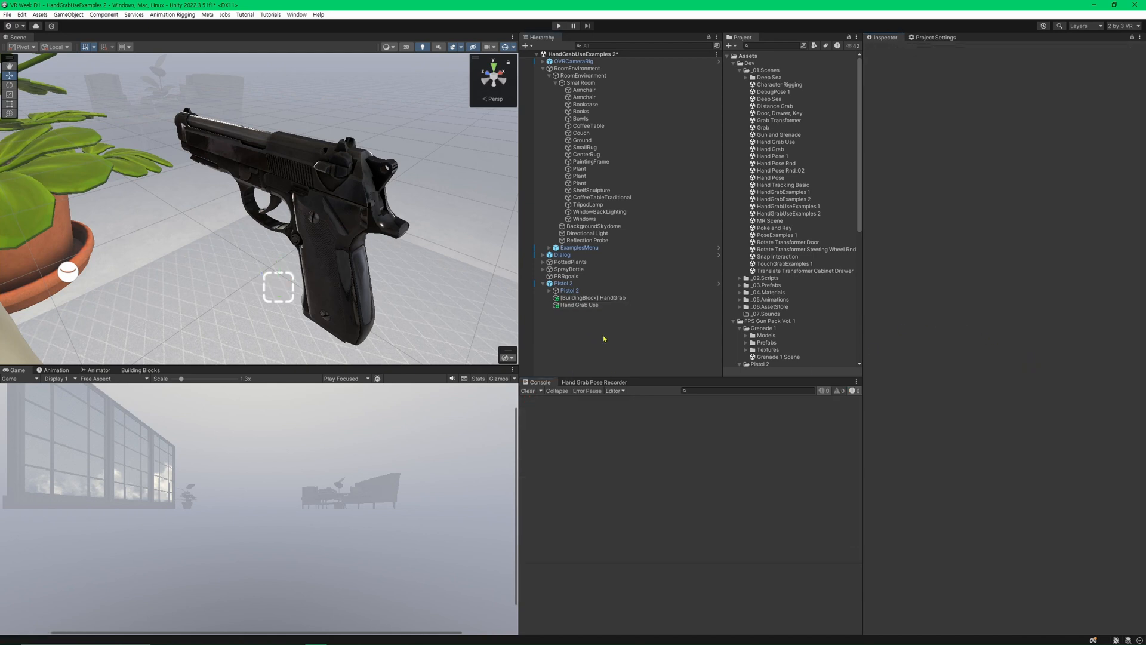
left_click(634, 305)
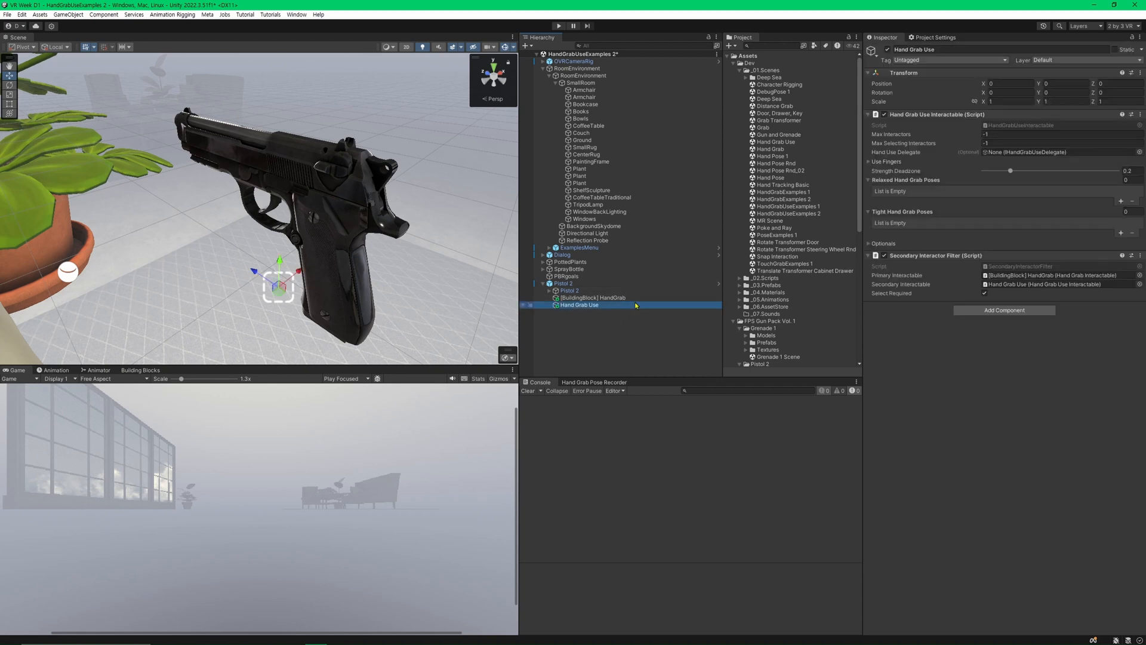
left_click(634, 297)
left_click(627, 305)
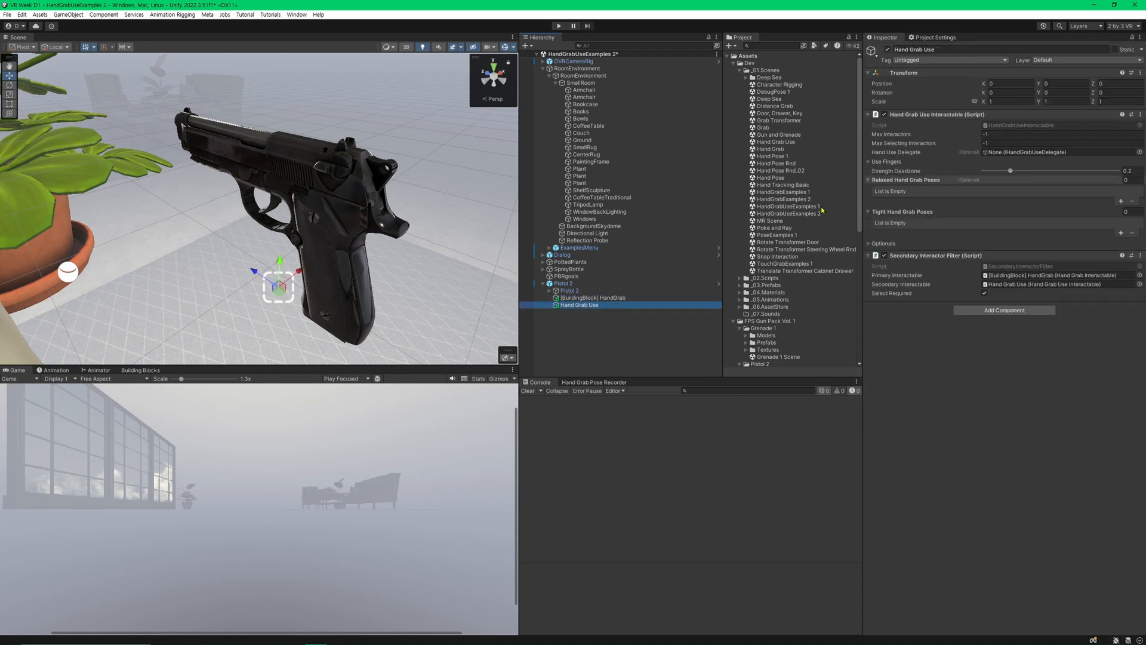
left_click(877, 162)
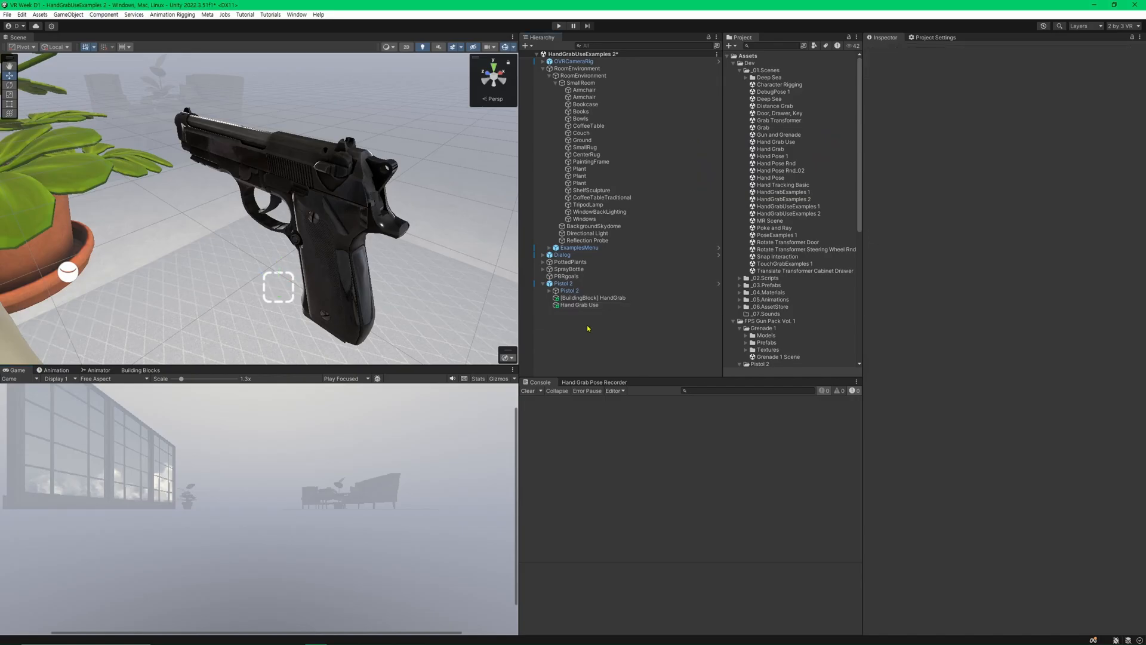
Open the HandGunUse script from the _02.Scripts folder in the code editor and delete its default Start and Update methods.
left_click(127, 405)
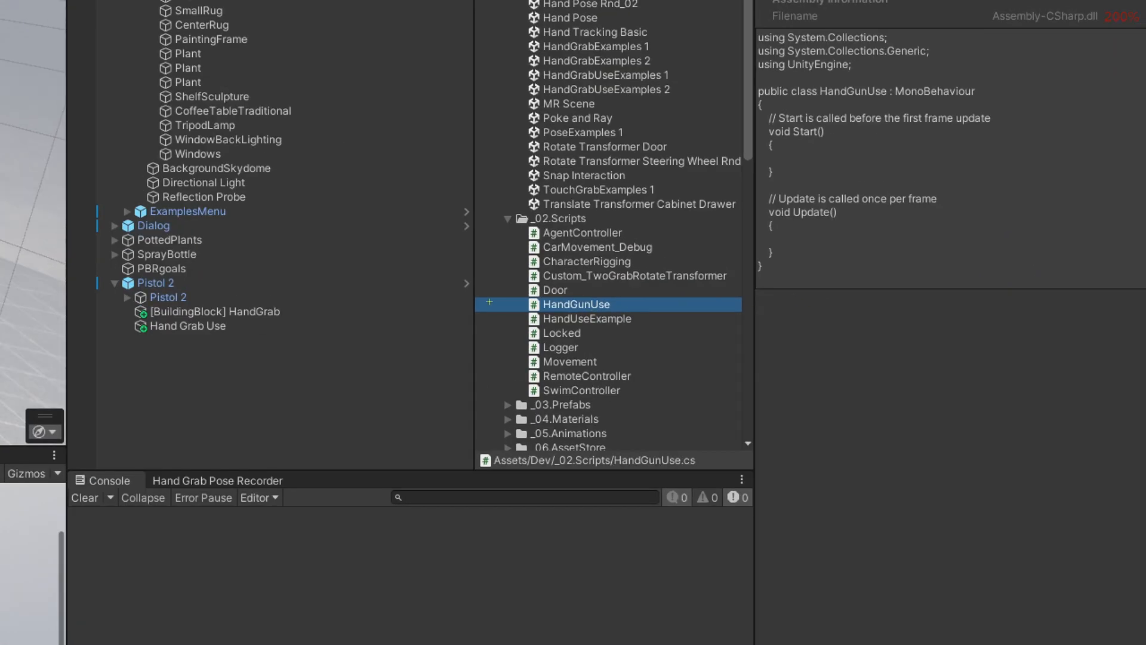
left_click_drag(488, 292, 647, 312)
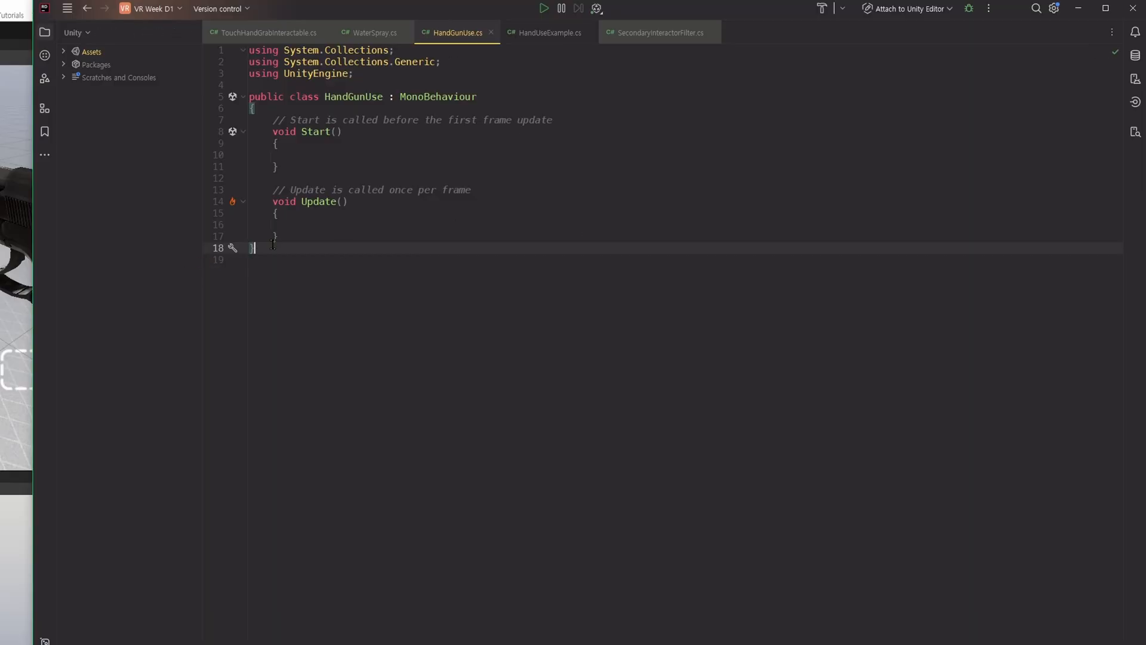
left_click_drag(273, 244, 236, 129)
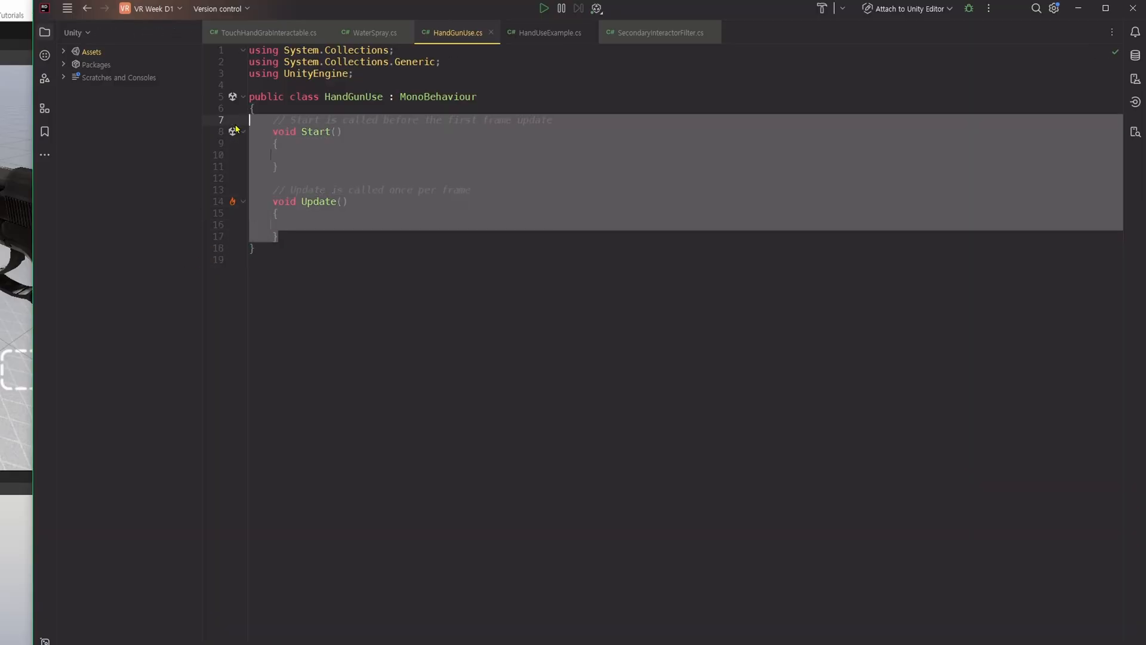
key("BackSpace")
left_click(551, 167)
Make the HandGunUse class implement the IHandGrabUseDelegate interface, importing the Oculus.Interaction.HandGrab namespace.
left_click(486, 98)
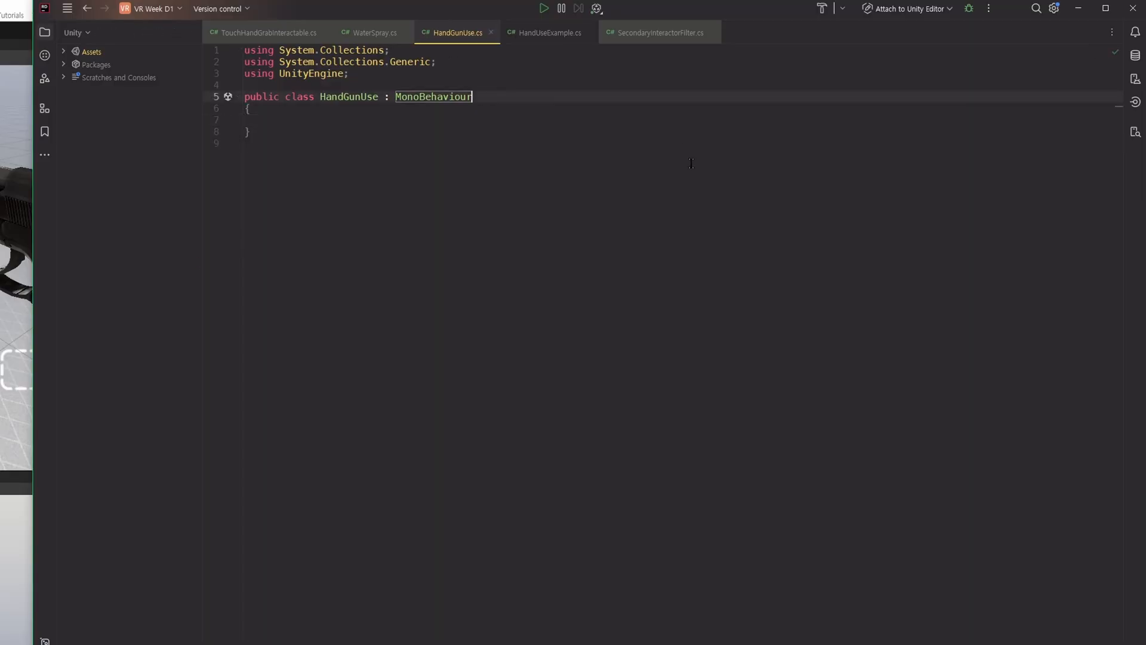
type(", I")
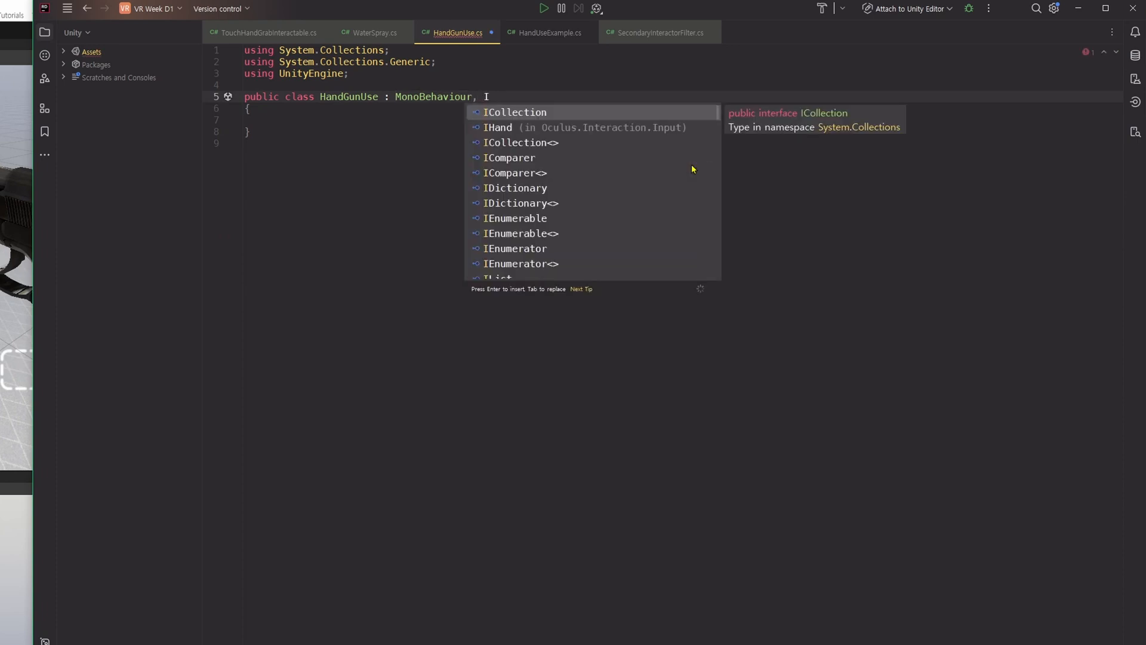
type("HandGrabUseDelegate")
double_click(573, 158)
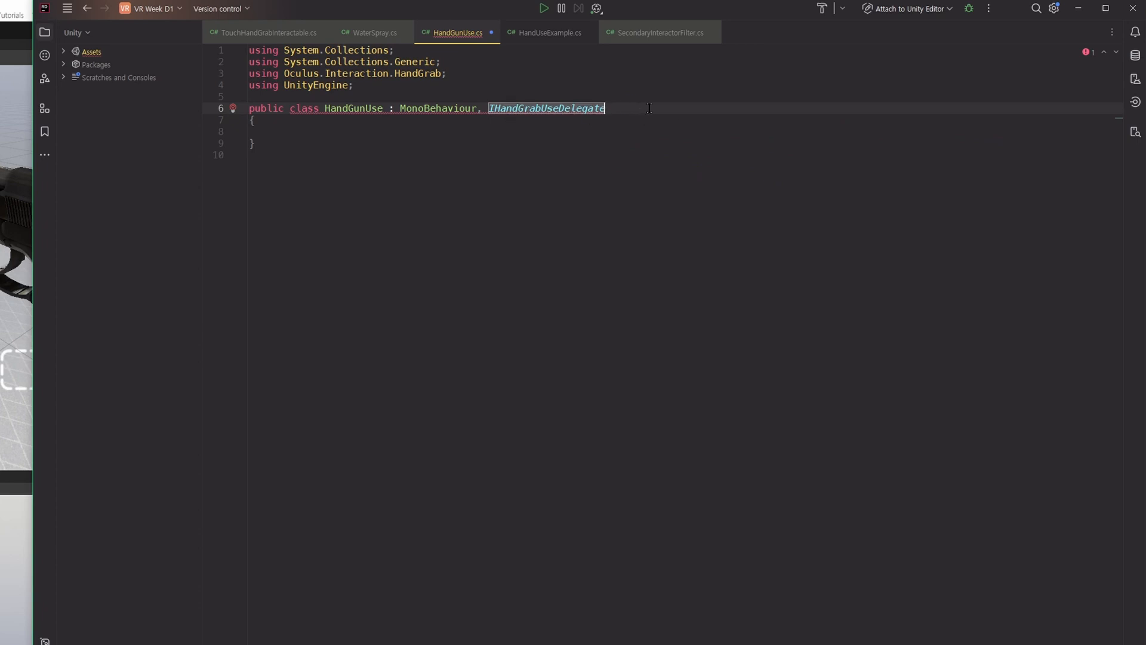
Generate the missing interface members BeginUse, EndUse and ComputeUseStrength, and remove the NotImplementedException lines from their bodies.
left_click(345, 135)
left_click(684, 107)
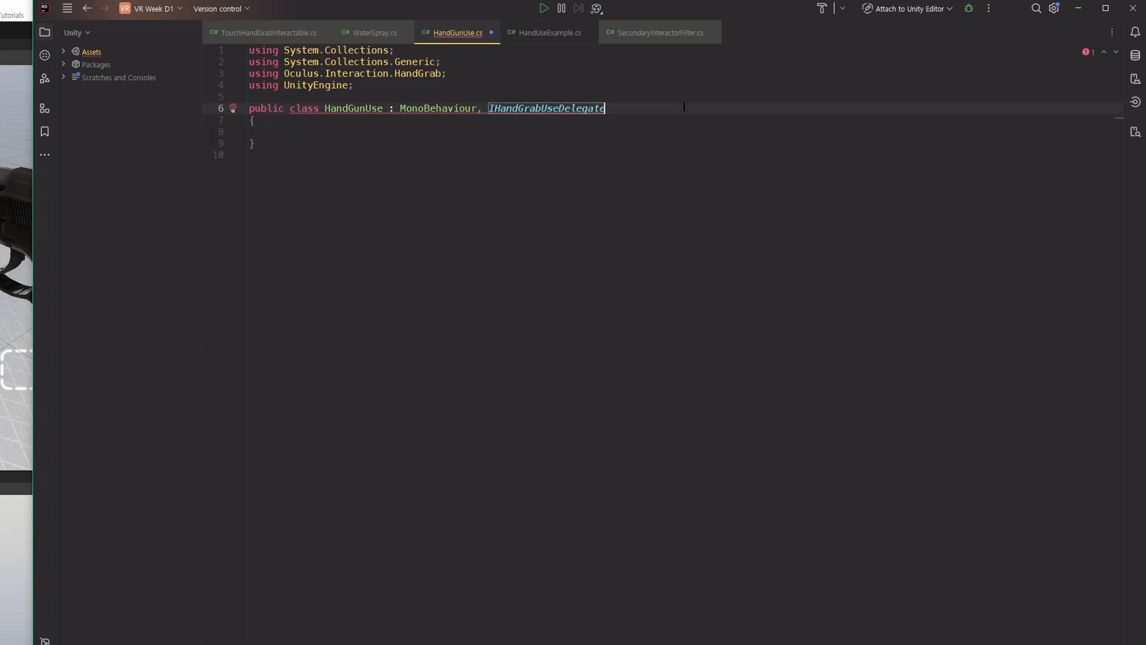
key("alt+Return")
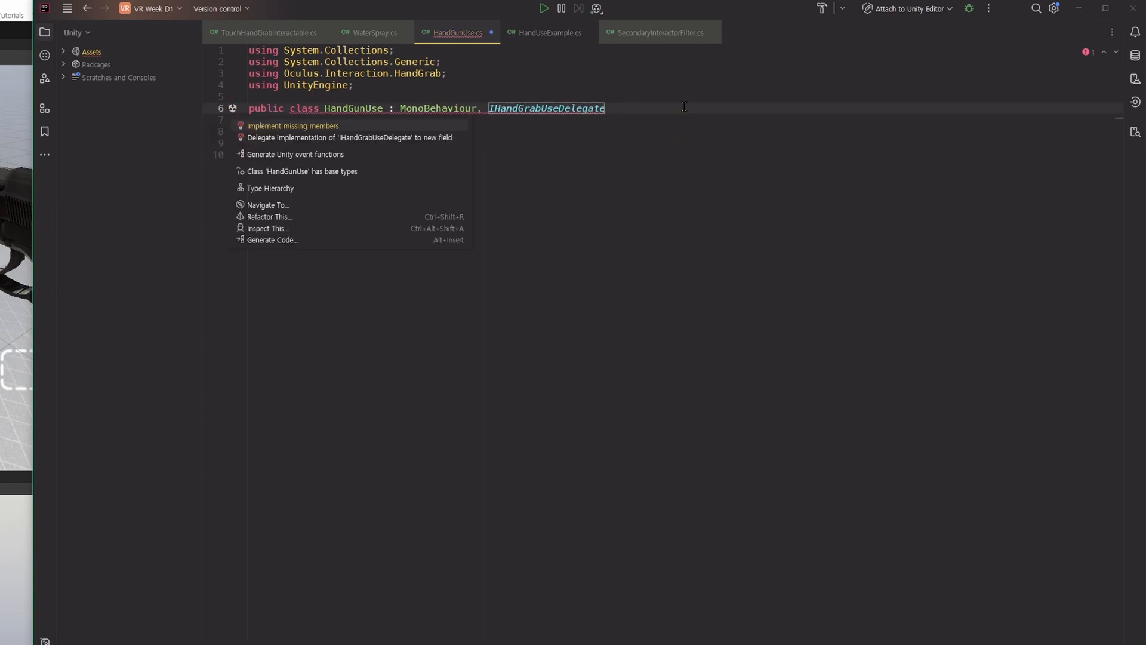
key("Return")
left_click(646, 539)
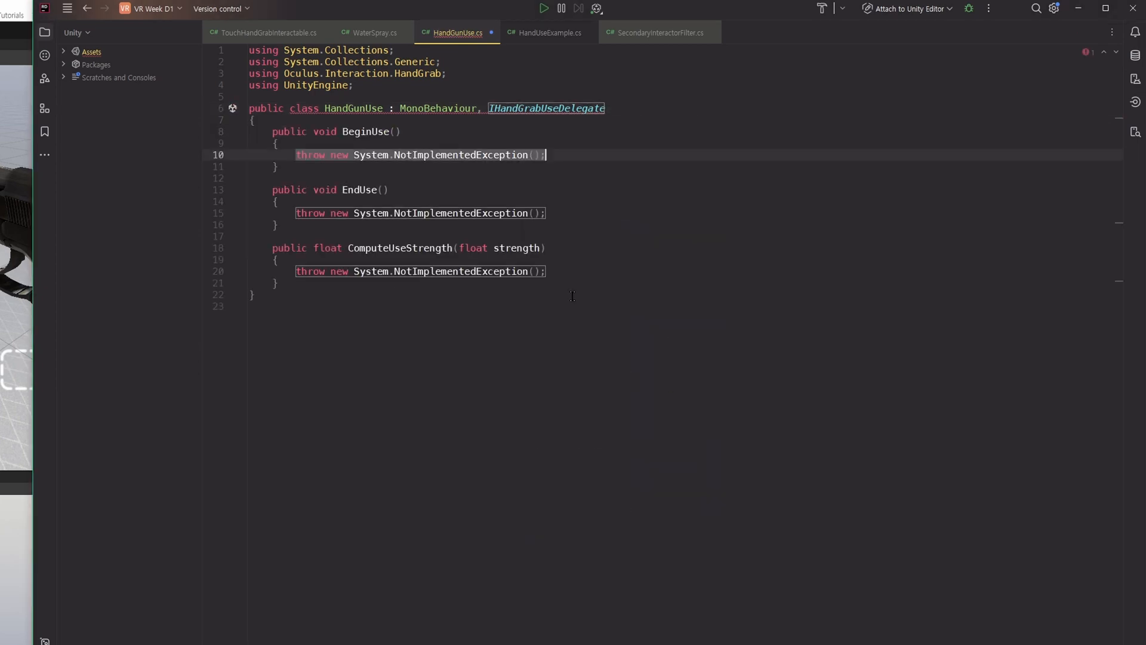
left_click(627, 376)
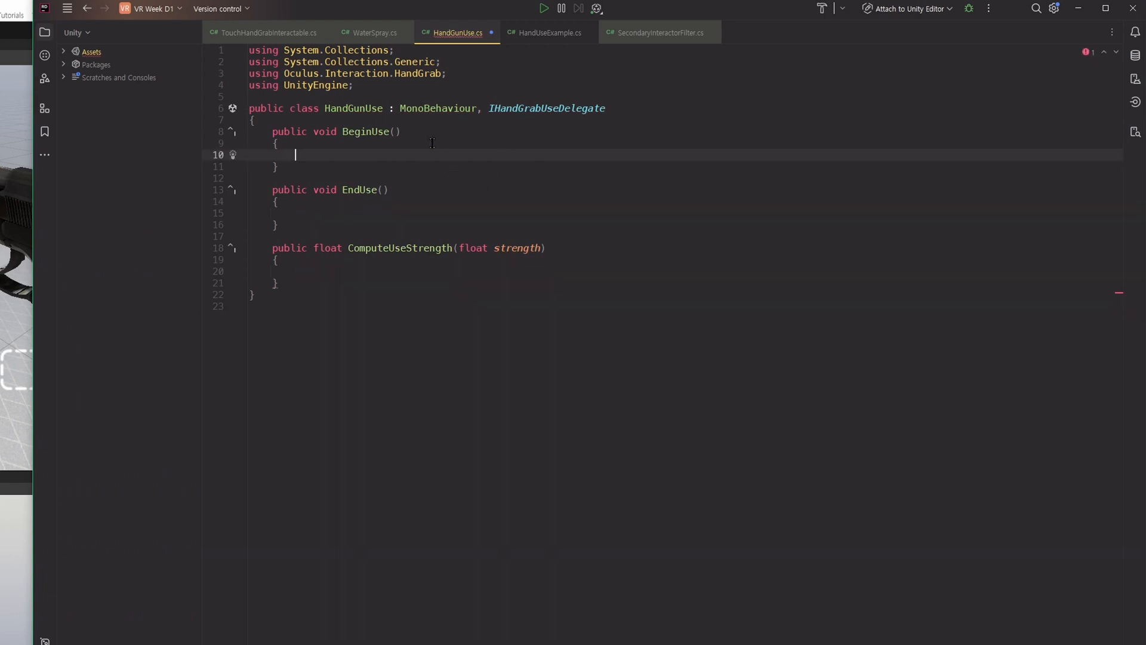
Make the ComputeUseStrength method return its strength parameter and save the script.
double_click(369, 133)
double_click(345, 190)
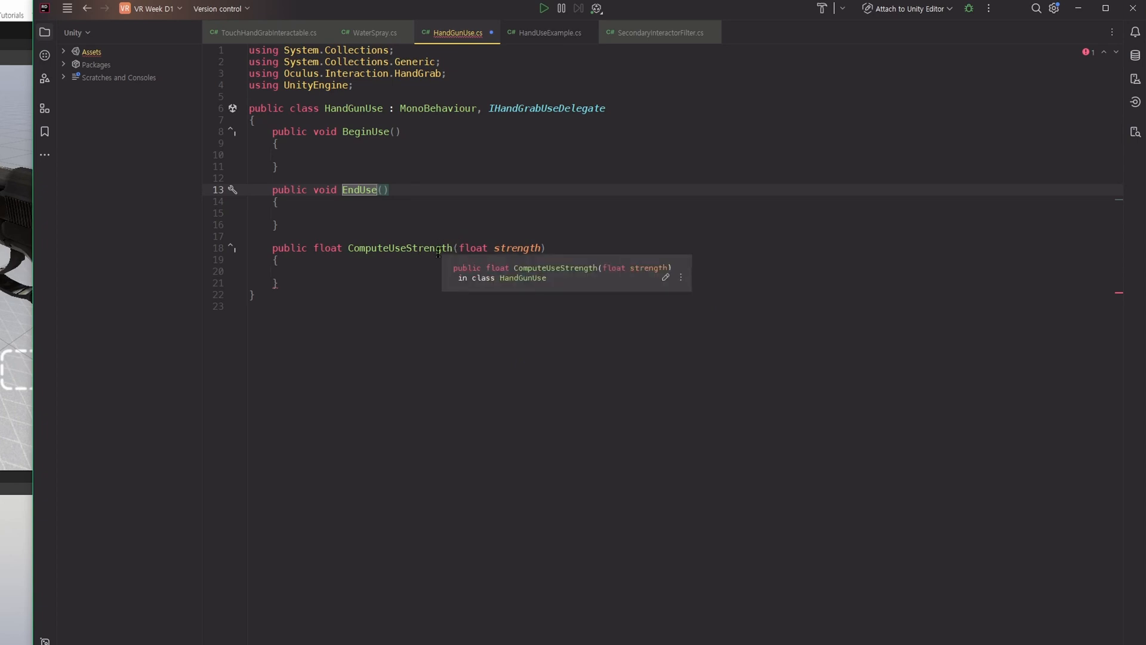
left_click_drag(398, 279, 412, 272)
key("Up")
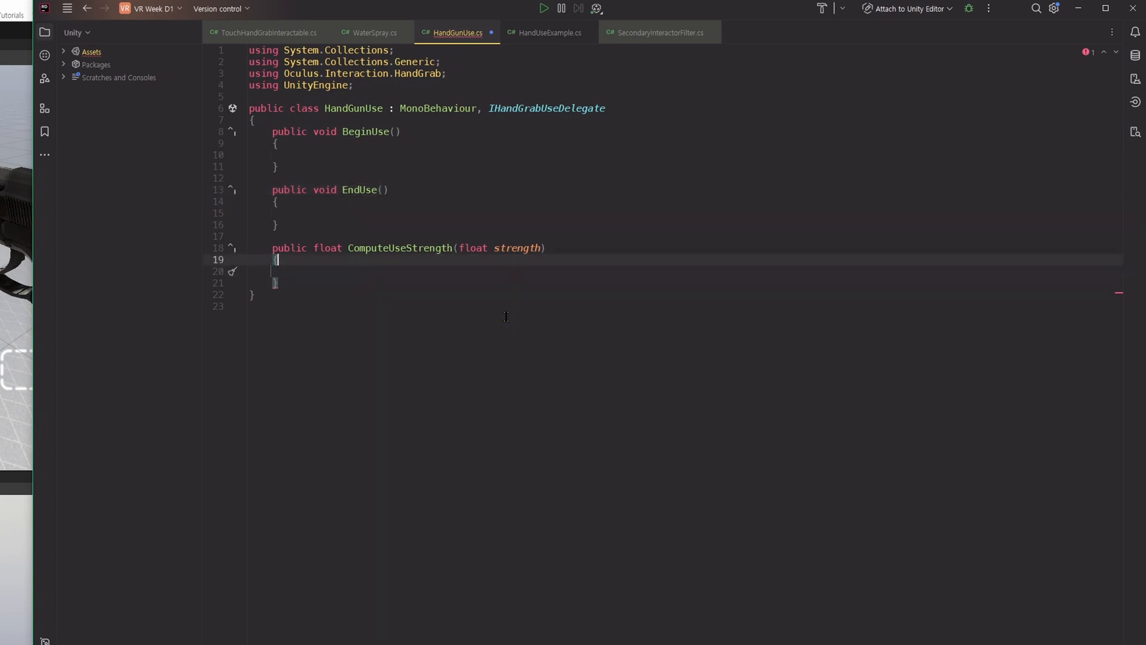
key("Down")
type("return strength;")
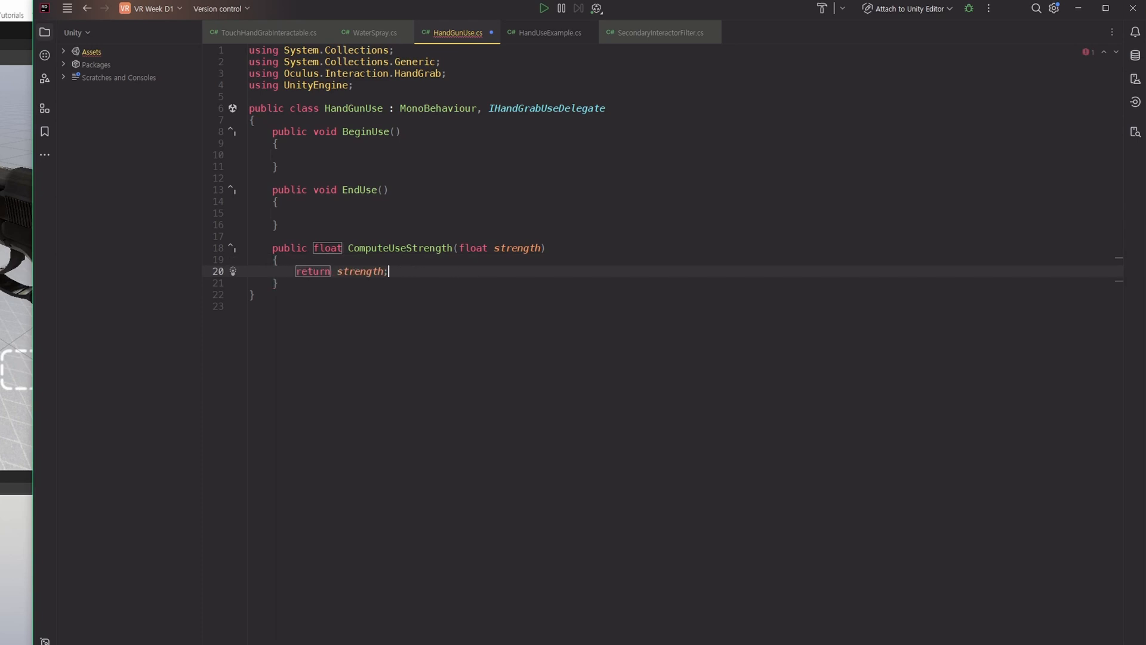
left_click(502, 312)
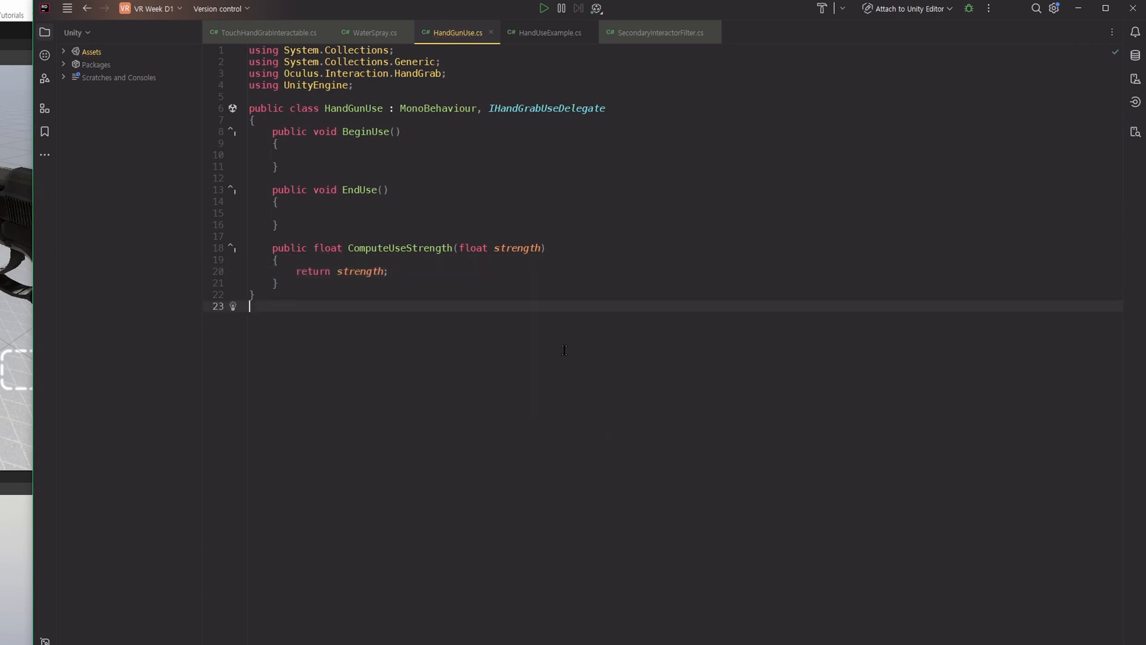
left_click_drag(370, 262, 335, 271)
double_click(320, 247)
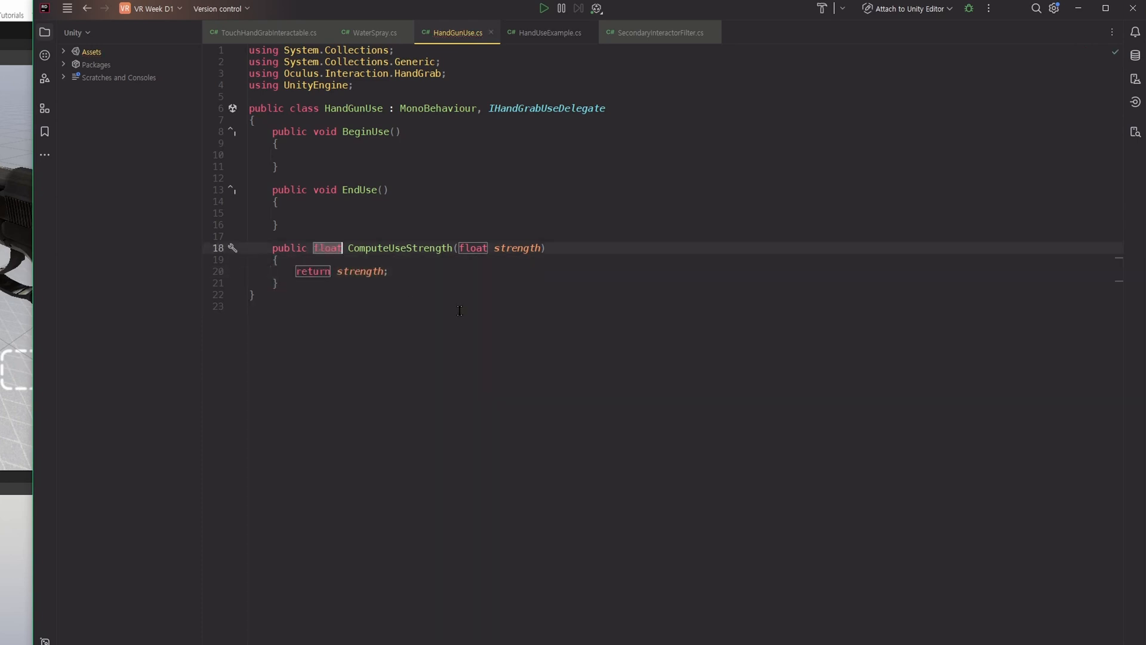
left_click(545, 274)
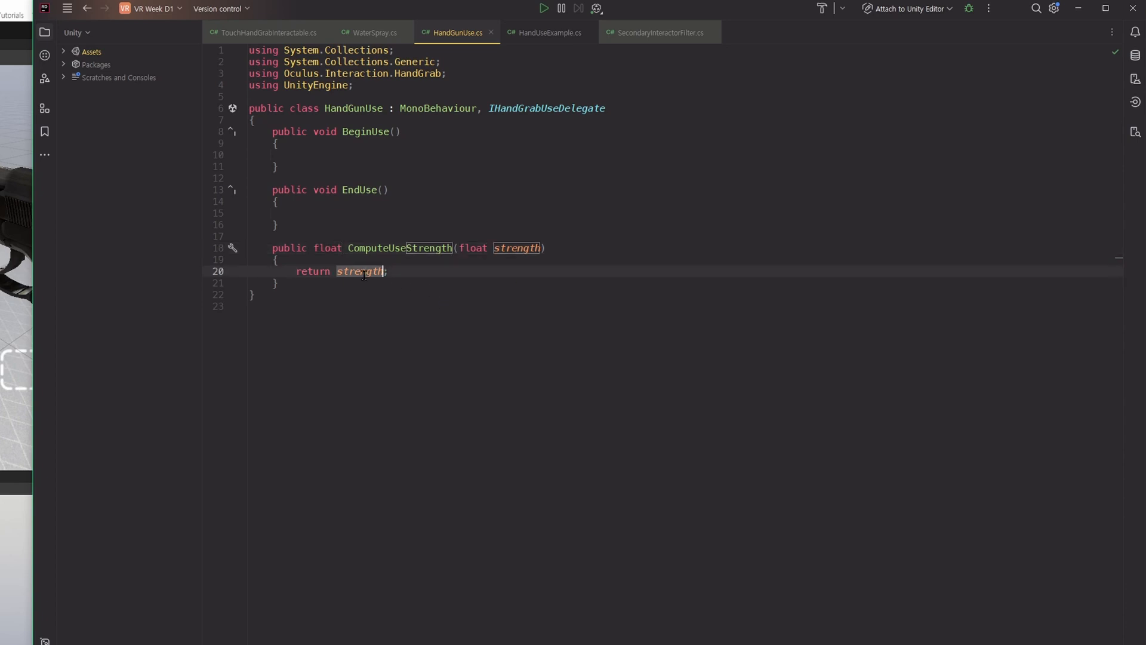
Declare a public AudioSource field named audioSource at the start of the HandGunUse class, followed by blank lines.
left_click(538, 308)
left_click(428, 190)
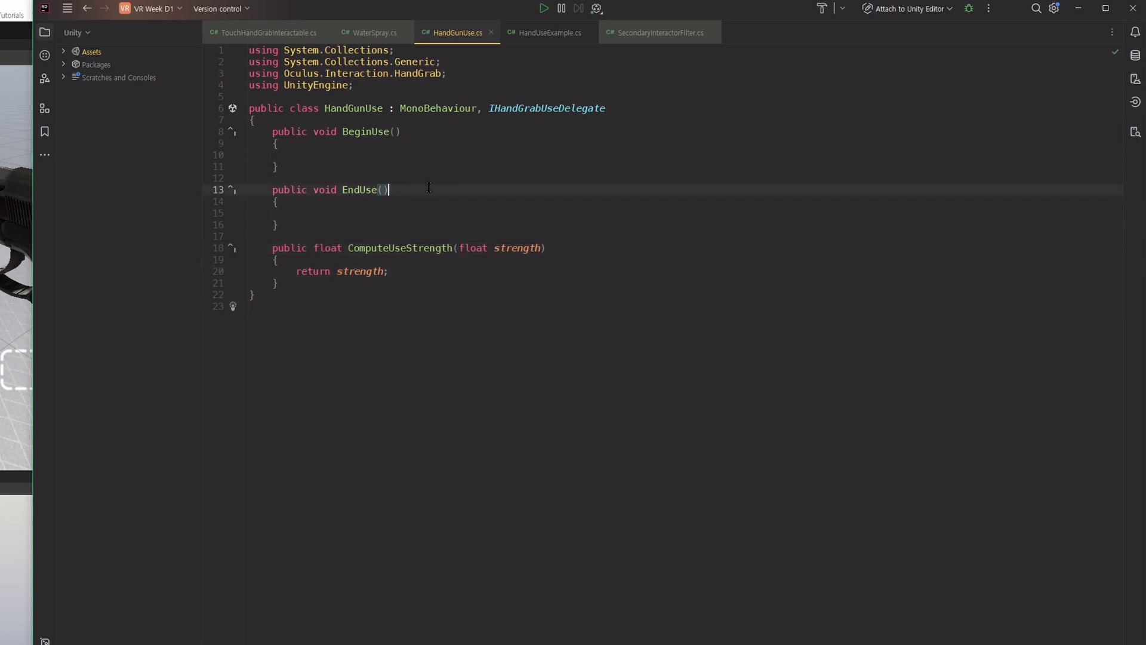
left_click(464, 167)
left_click(482, 144)
left_click(490, 120)
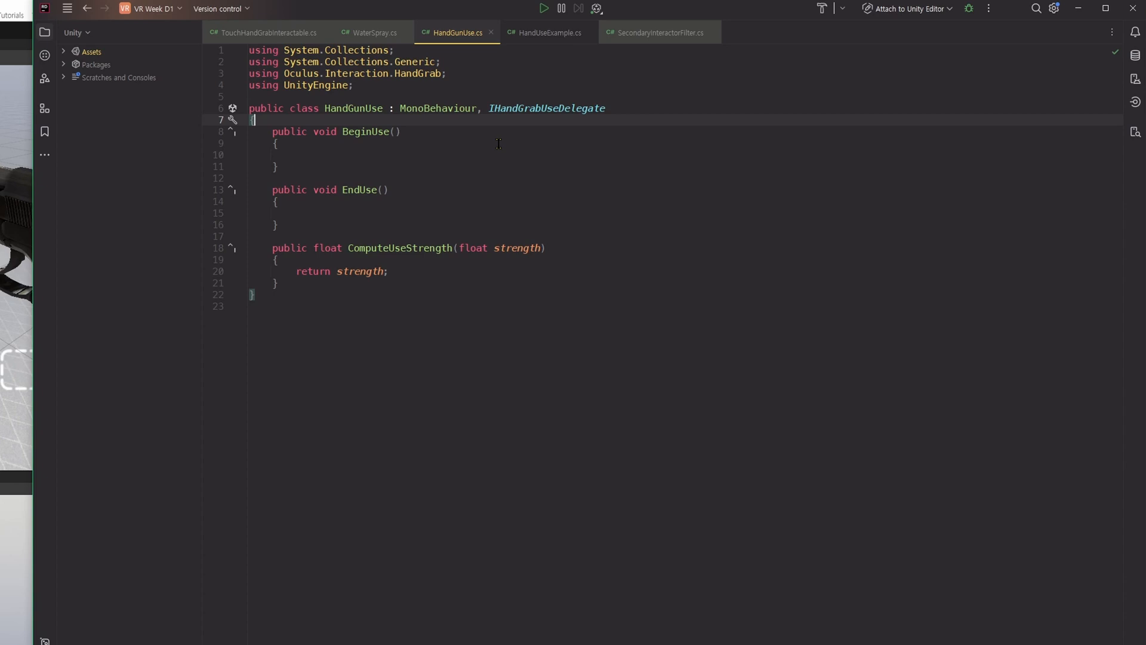
key("Return")
type("public A")
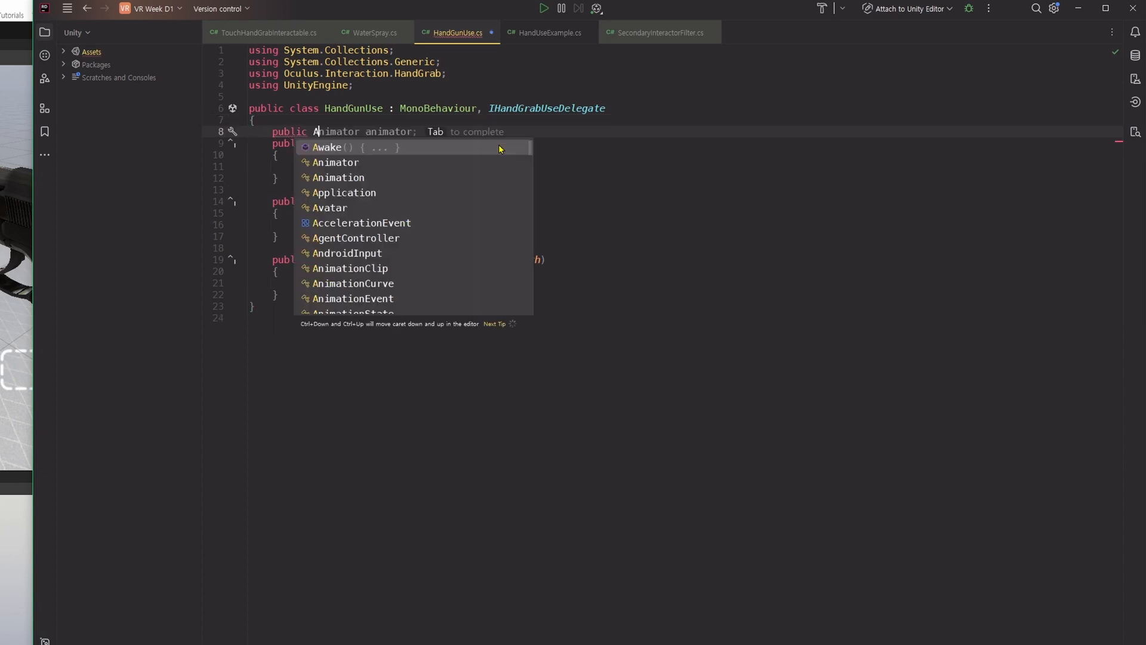
type("udioSource audioSource;")
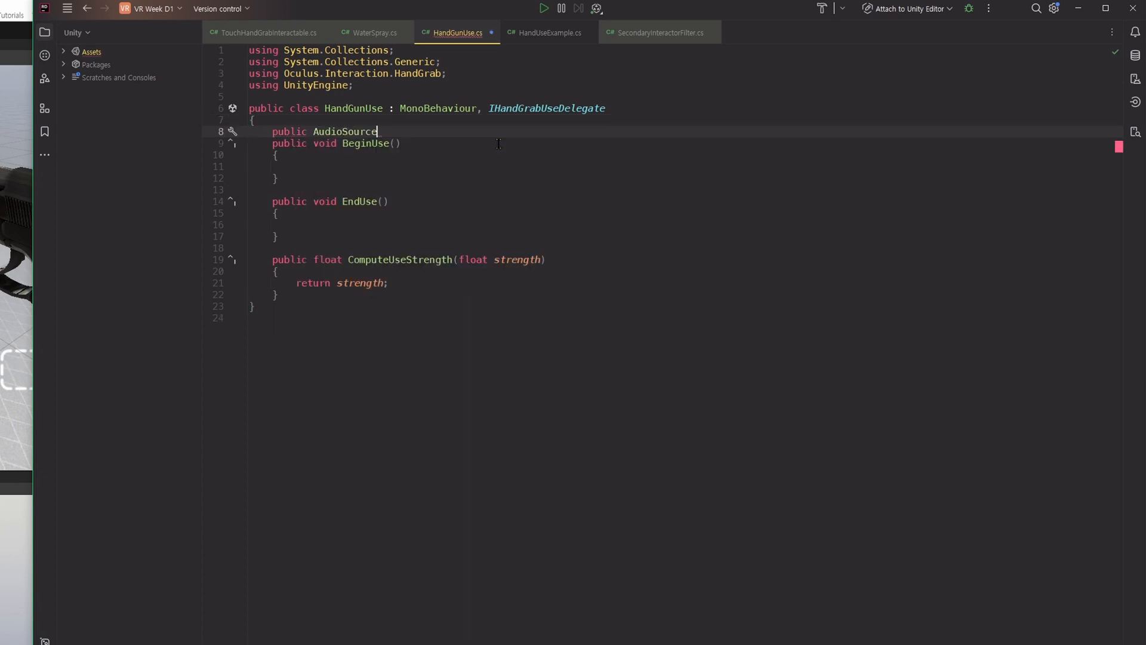
key("Return")
key("Return")
Add an audioSource.Play() call to the body of the BeginUse method.
double_click(409, 138)
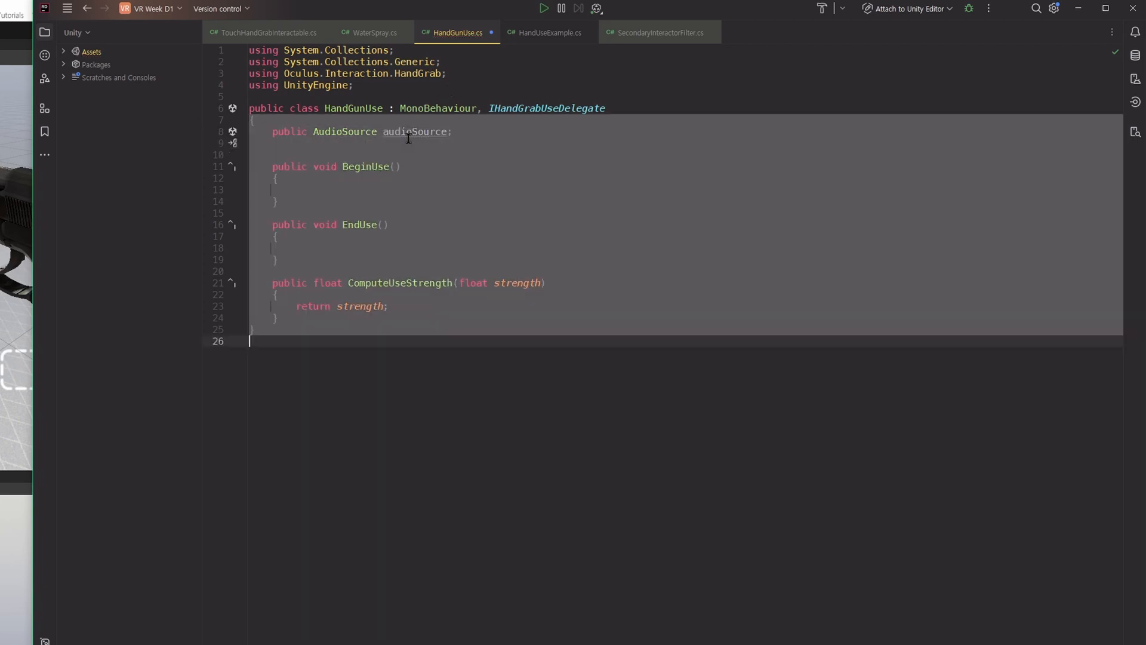
left_click_drag(409, 138, 471, 154)
left_click(465, 145)
left_click(423, 132)
left_click(402, 188)
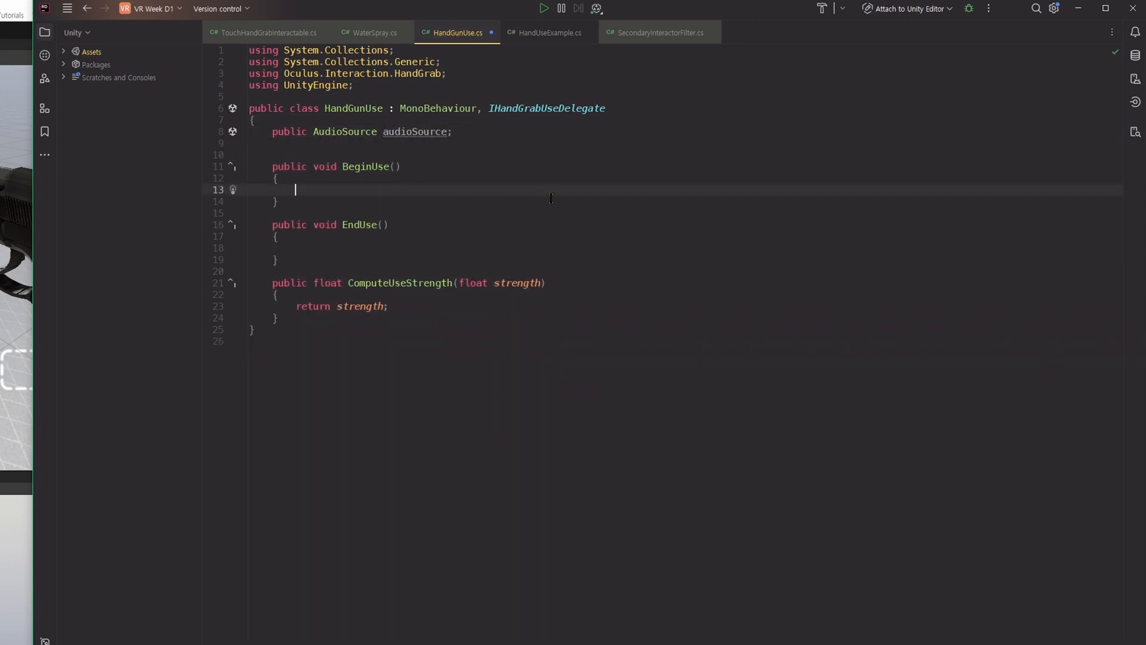
type("audioSource.Play();")
Declare a public AudioClip field named clip below the audioSource field.
left_click(453, 132)
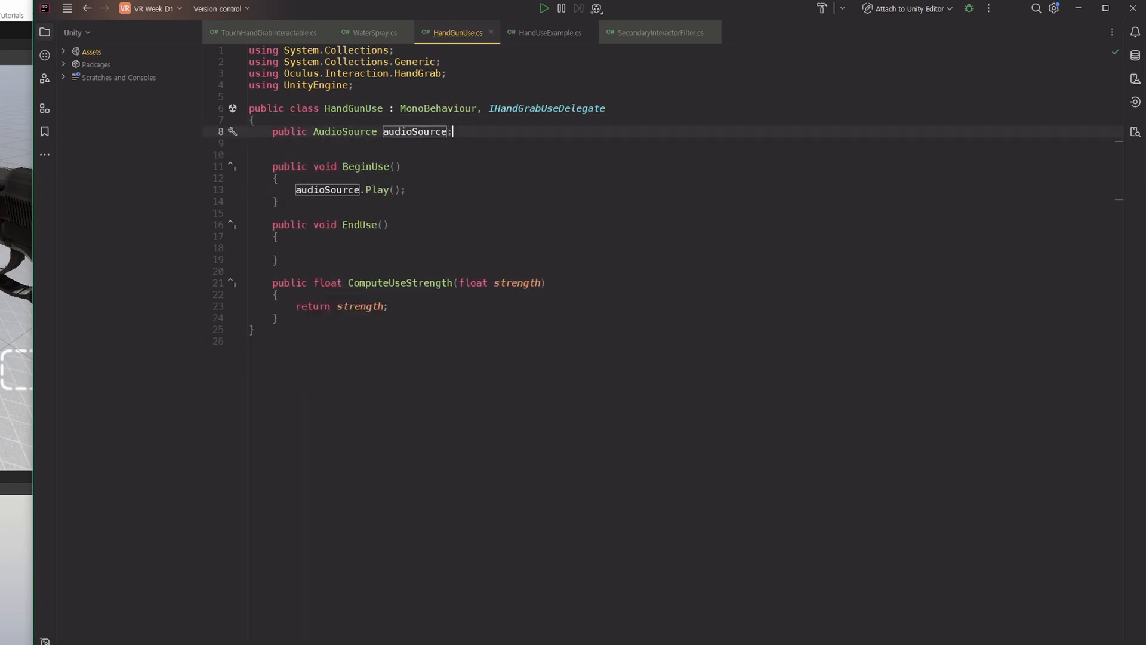
key("Return")
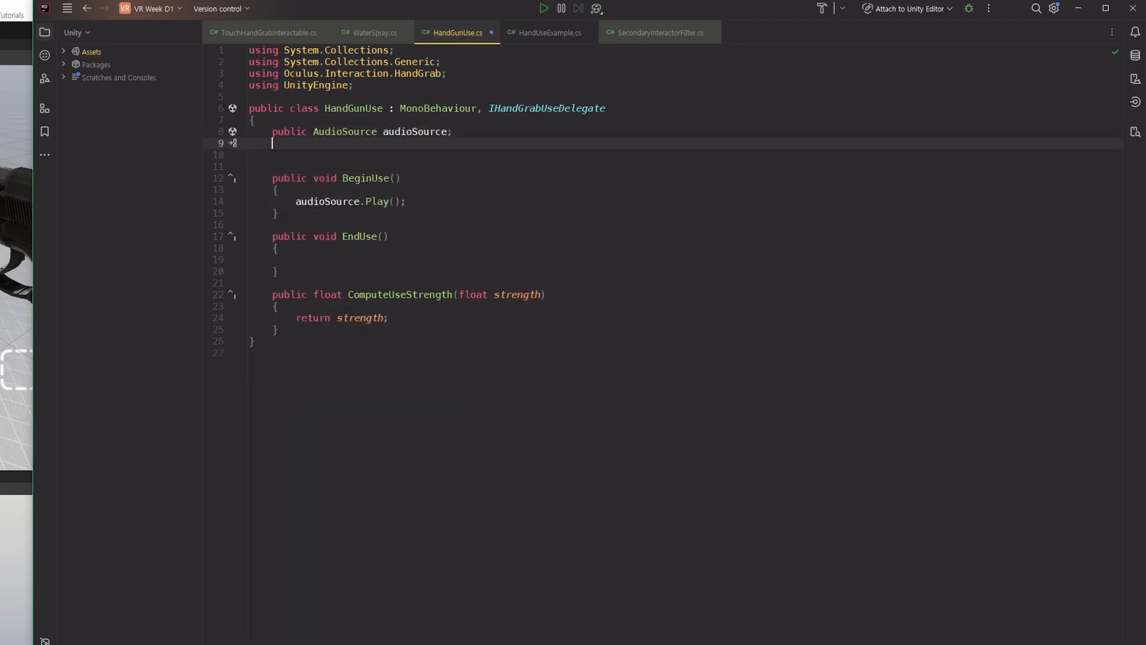
type("public Audio")
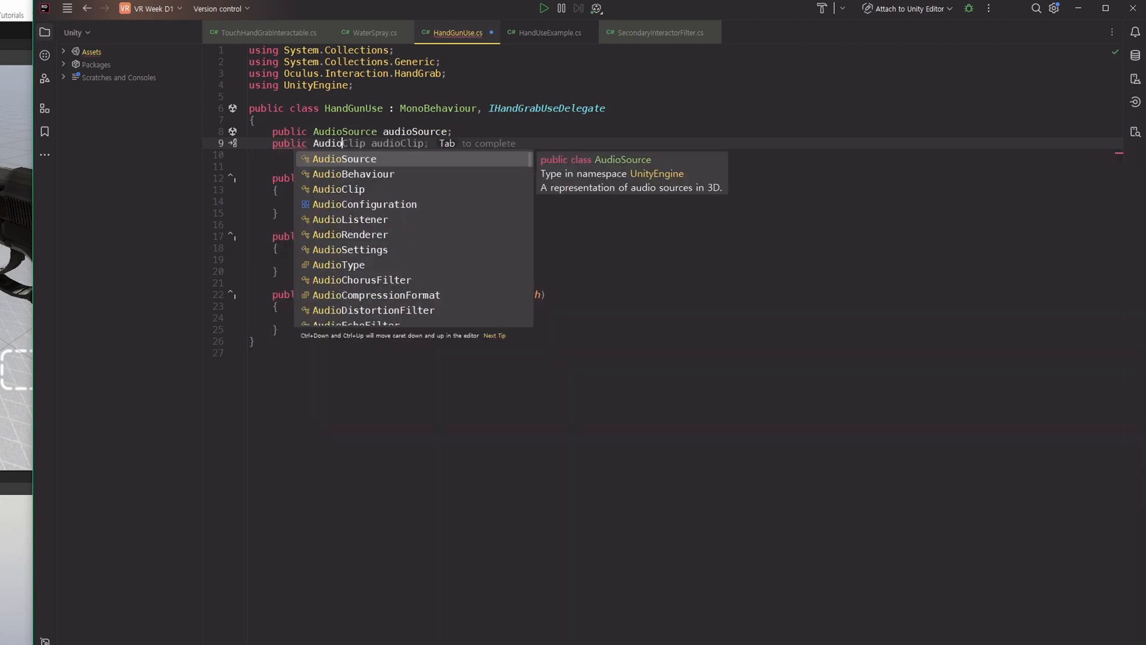
type("Cl")
key("Return")
type("au")
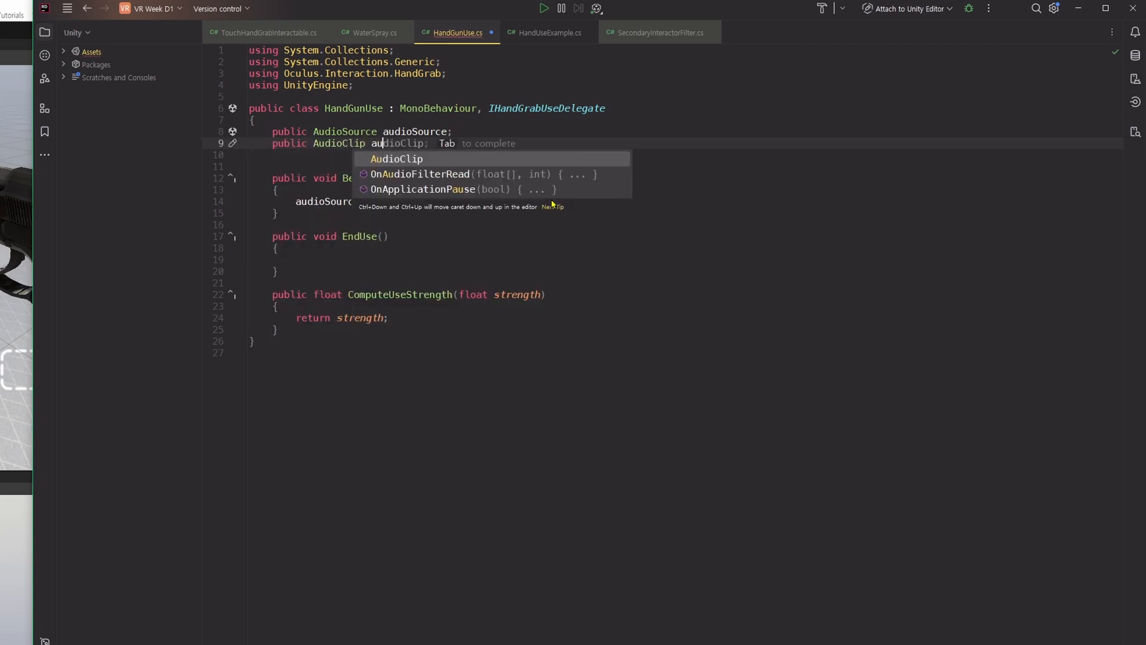
key("BackSpace")
key("BackSpace")
type("clip;")
key("Return")
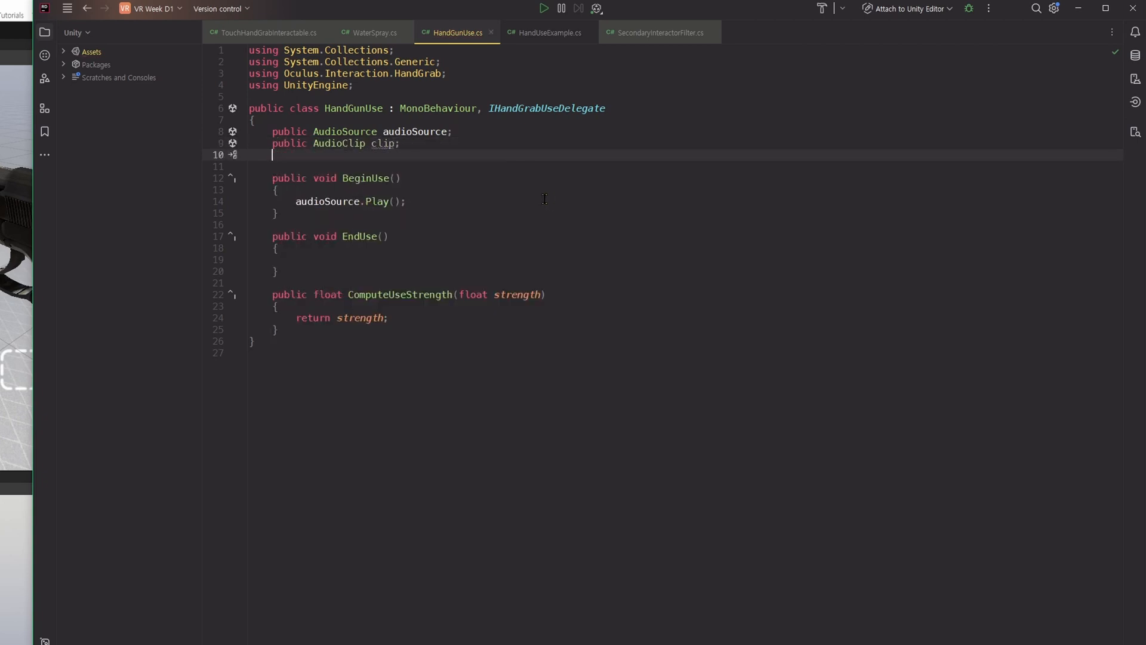
Replace the Play call in BeginUse with audioSource.PlayOneShot(clip).
left_click(443, 206)
key("BackSpace")
key("BackSpace")
key("BackSpace")
key("BackSpace")
key("BackSpace")
key("BackSpace")
key("BackSpace")
type("On")
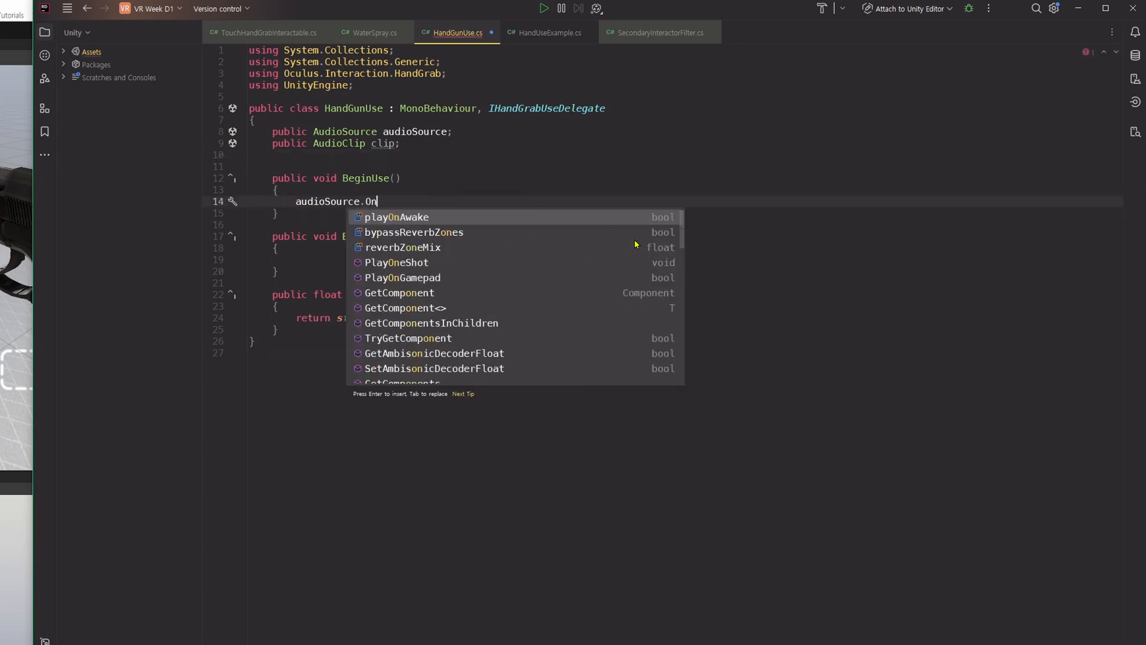
type("eSho")
key("Return")
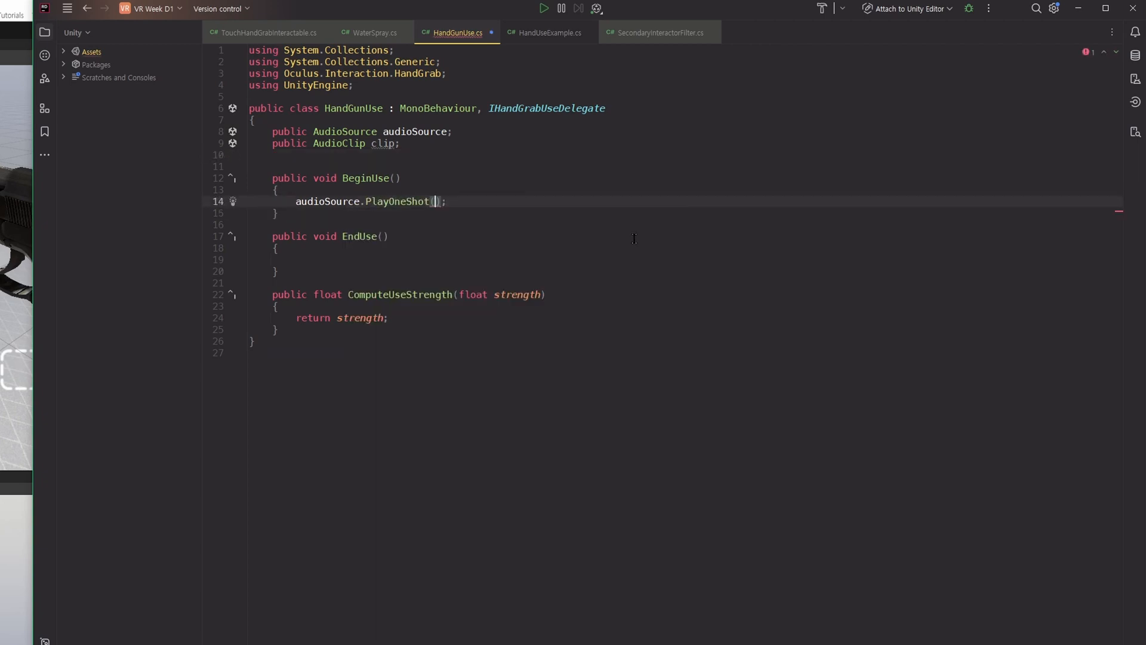
type("clip")
key("Return")
key("End")
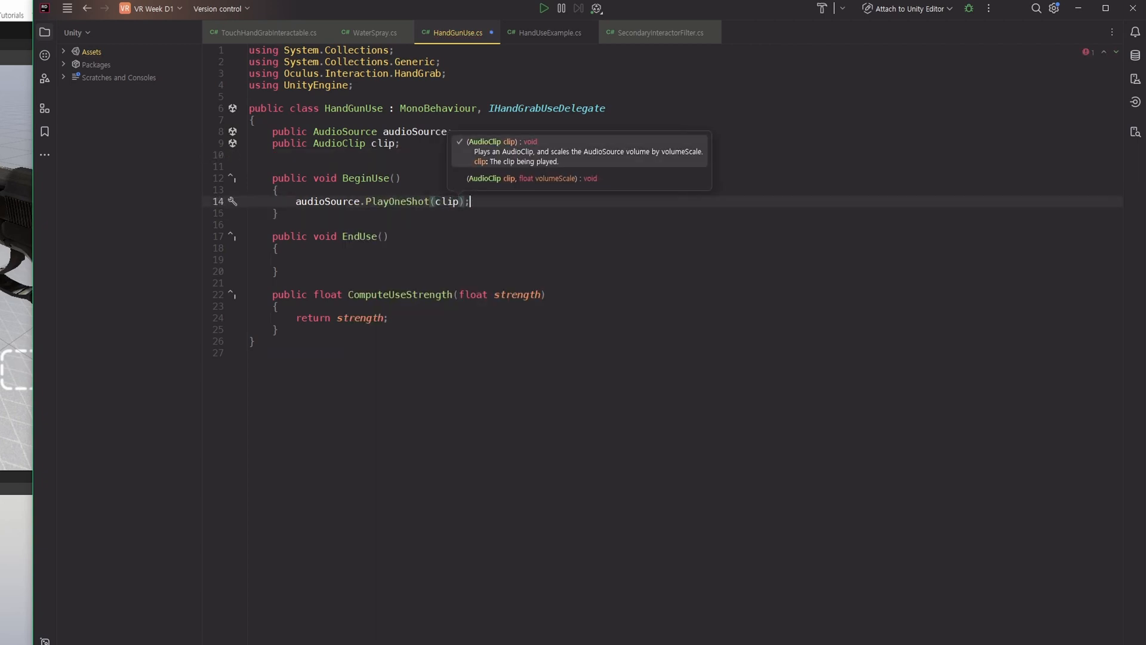
left_click(503, 271)
Add a Debug.Log call with the message "Gun Shoot" above the PlayOneShot line in BeginUse.
left_click(767, 190)
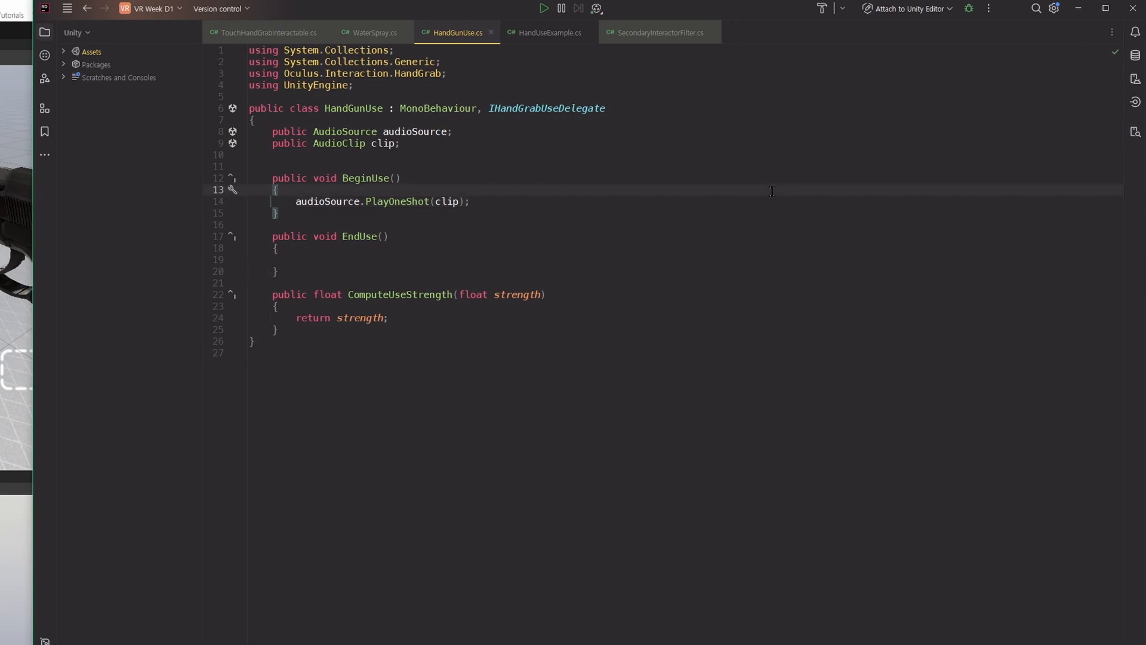
key("Return")
type("Debug.Log(")
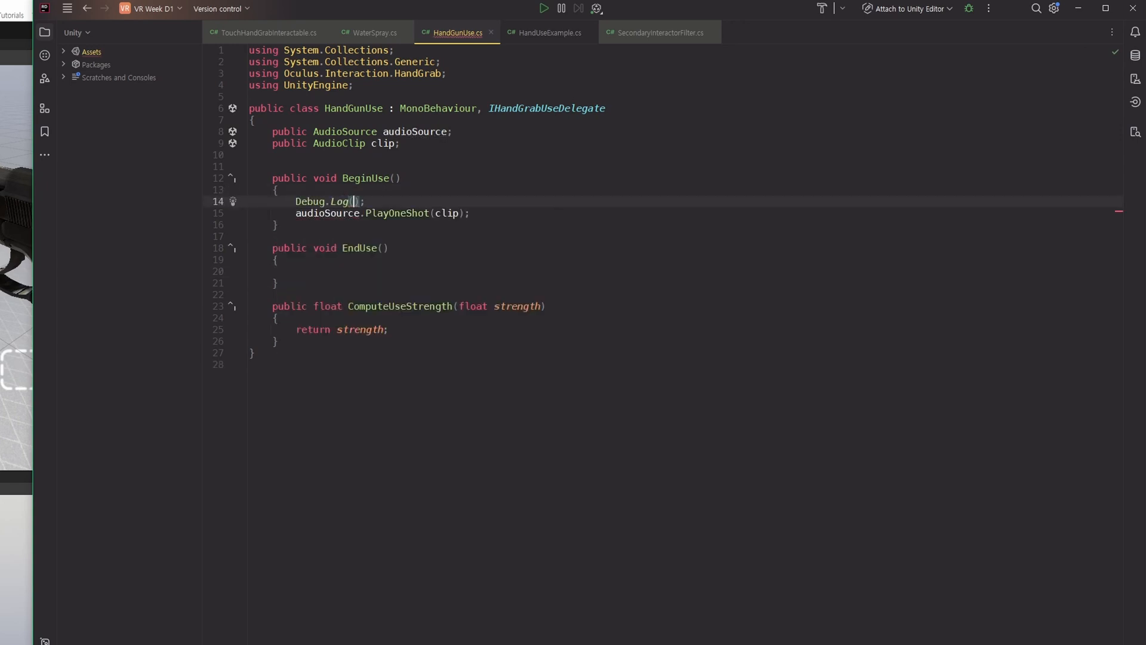
type("\"Gun Shot")
key("BackSpace")
key("BackSpace")
key("BackSpace")
type("hoot\":")
key("BackSpace")
Add a Debug.Log call with the message "End Use" to the EndUse method.
key("Down")
key("Down")
key("Down")
key("Down")
key("Down")
key("Down")
key("Tab")
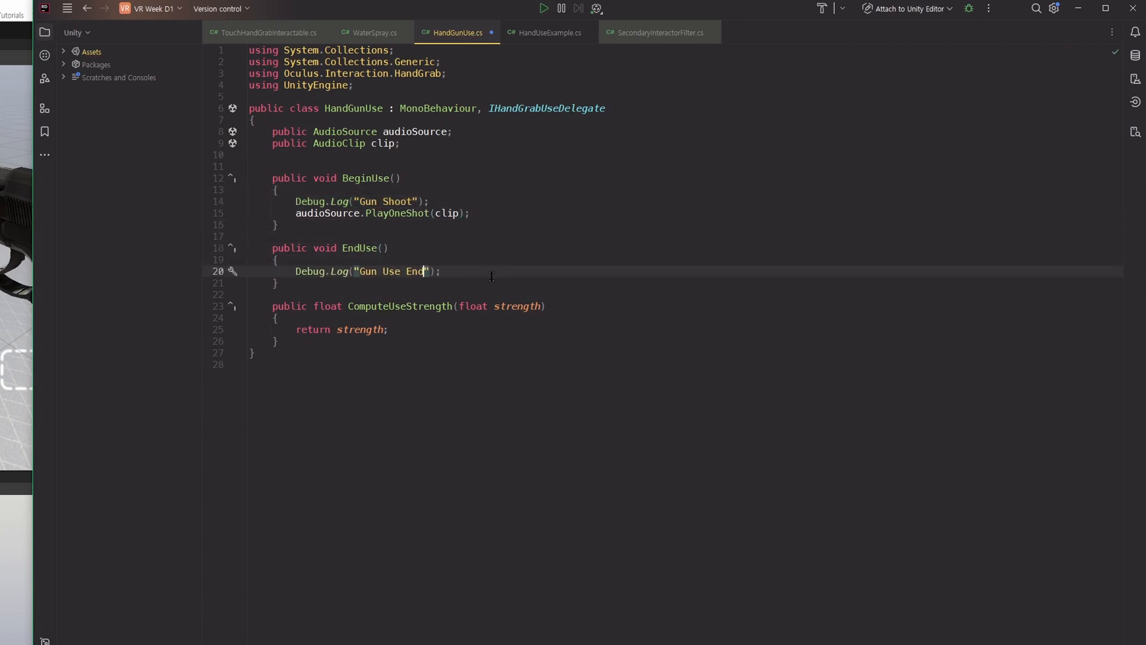
key("ctrl+BackSpace")
key("ctrl+BackSpace")
key("ctrl+BackSpace")
type("End Use")
Add Debug.Log("Strength : " + strength) above the return statement in ComputeUseStrength, reusing a copy of the EndUse log line.
left_click(456, 321)
key("Return")
type("Debug.Log(\"End Use\");")
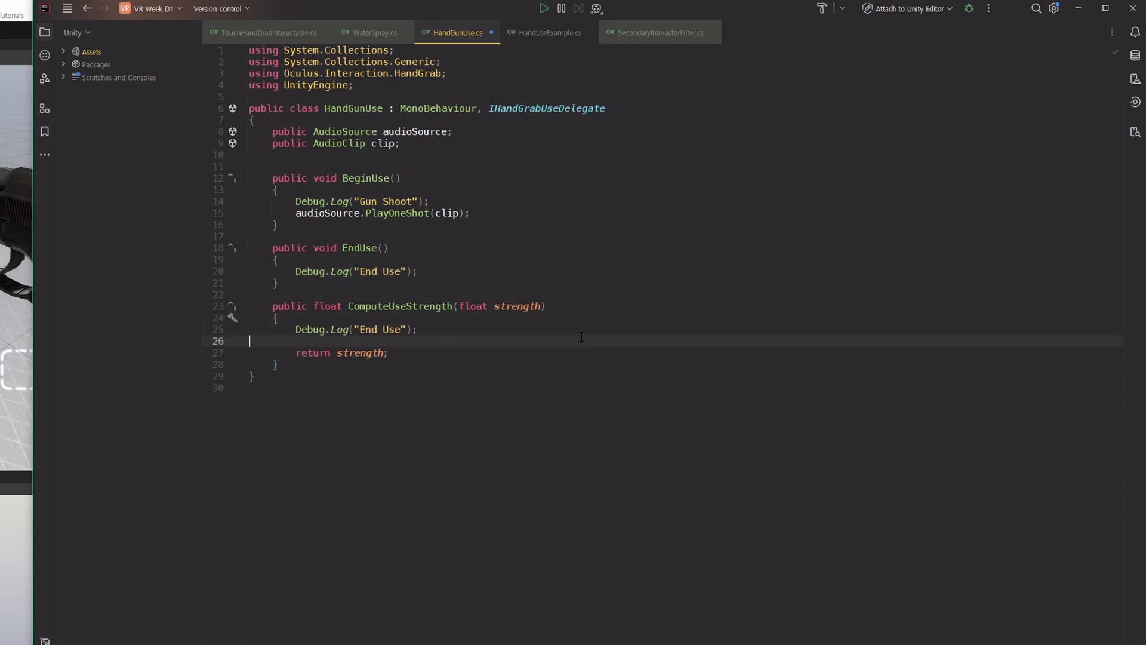
key("Left")
key("Left")
key("Left")
key("Left")
key("BackSpace")
key("BackSpace")
key("BackSpace")
key("BackSpace")
key("BackSpace")
key("BackSpace")
key("BackSpace")
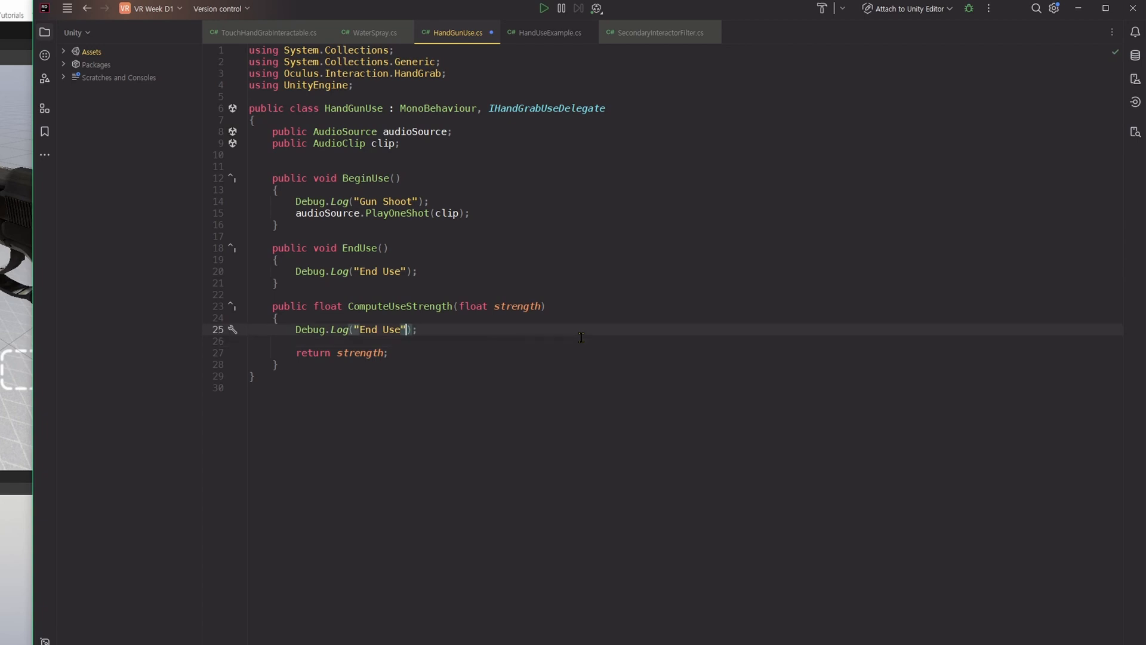
type("Strength : \" + str")
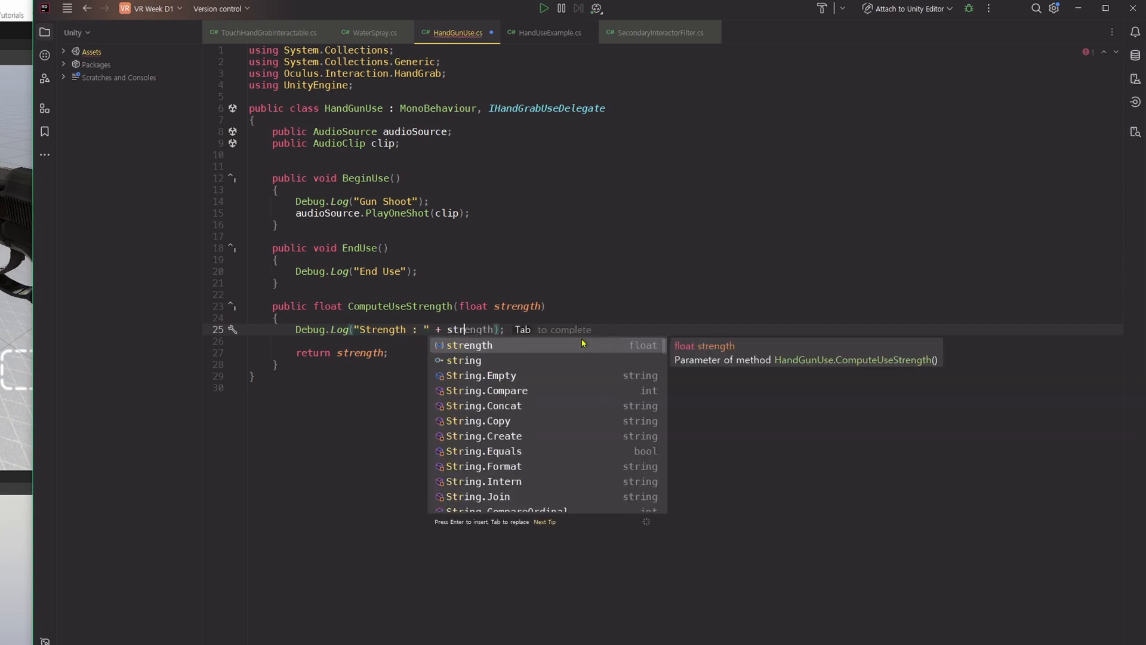
key("Tab")
left_click(581, 337)
left_click(508, 402)
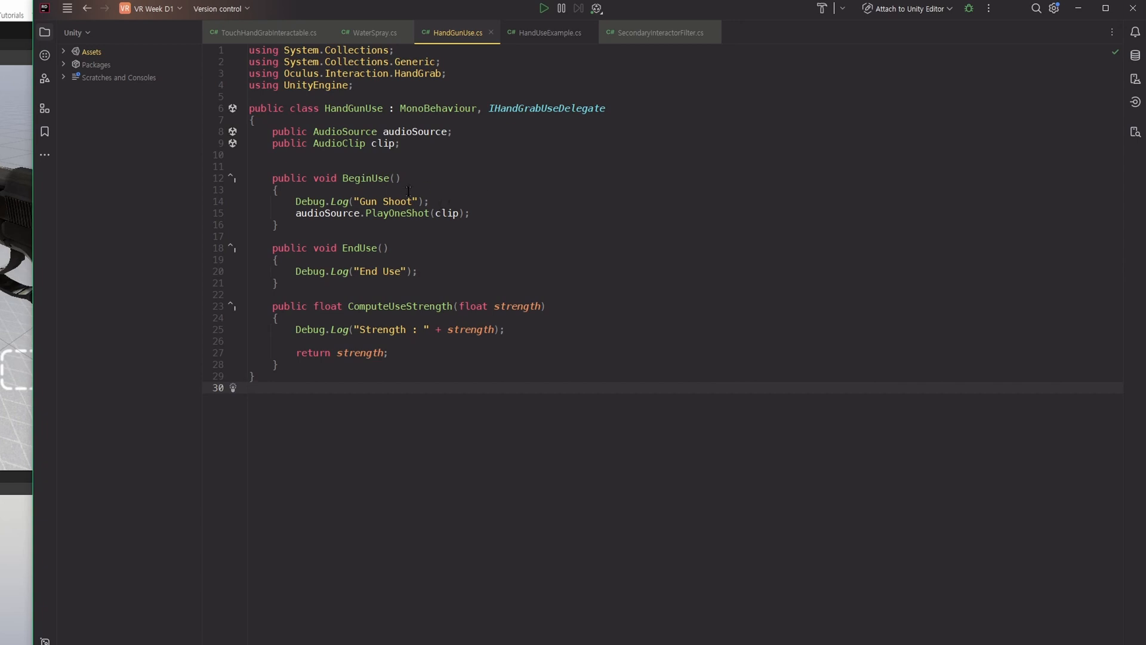
Declare a public Animator field named gunAnimator above the audioSource field.
left_click(495, 123)
key("Return")
type("p")
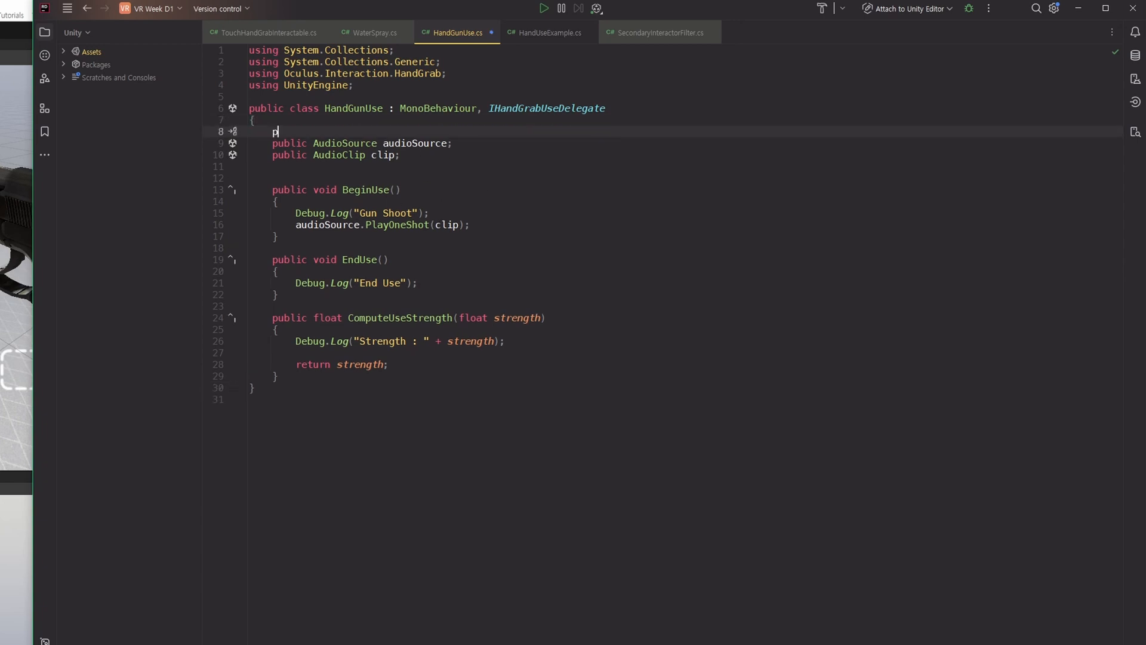
type("ublic Anim")
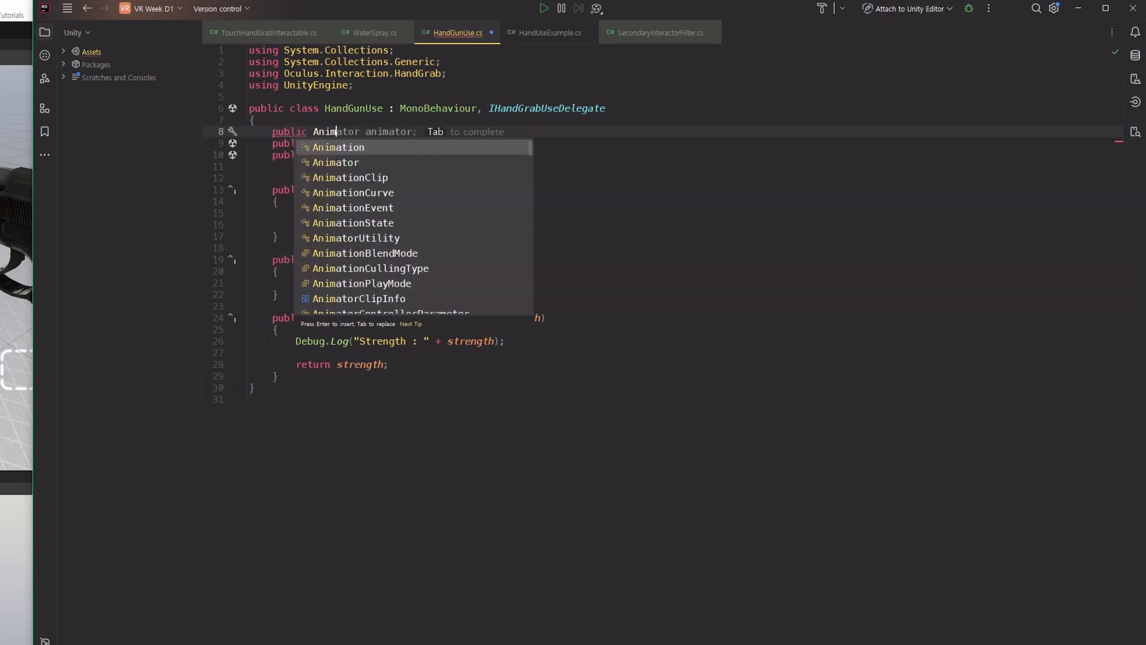
type("ator gunAni")
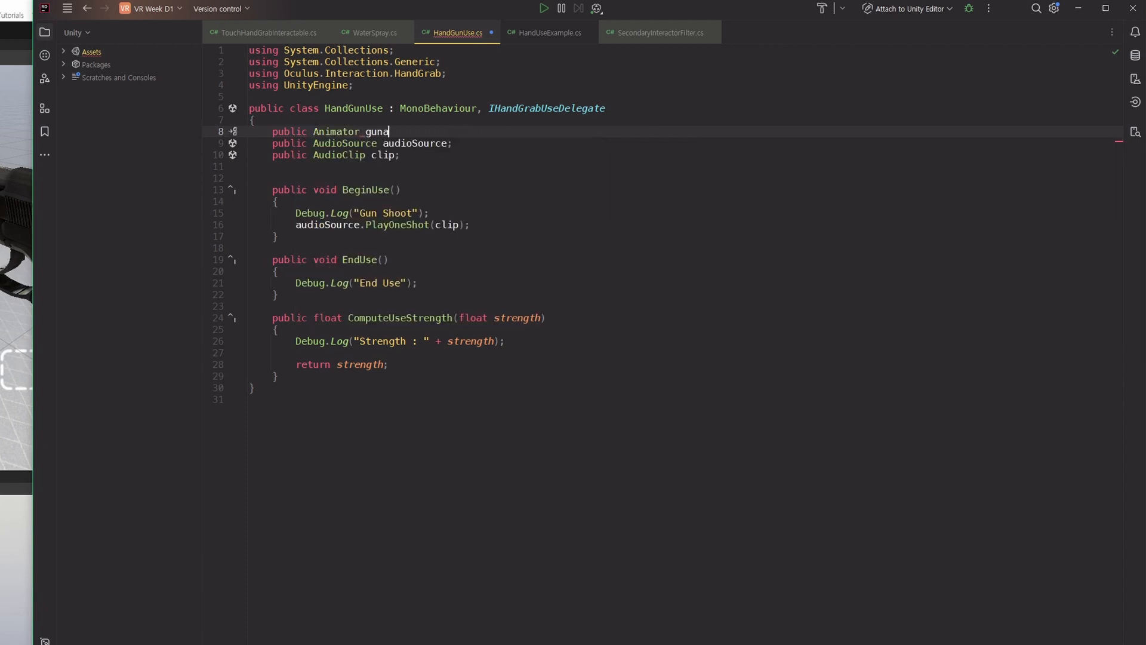
type("mator;")
Add gunAnimator.SetTrigger("Shoot") after the PlayOneShot call in the BeginUse method.
left_click(337, 189)
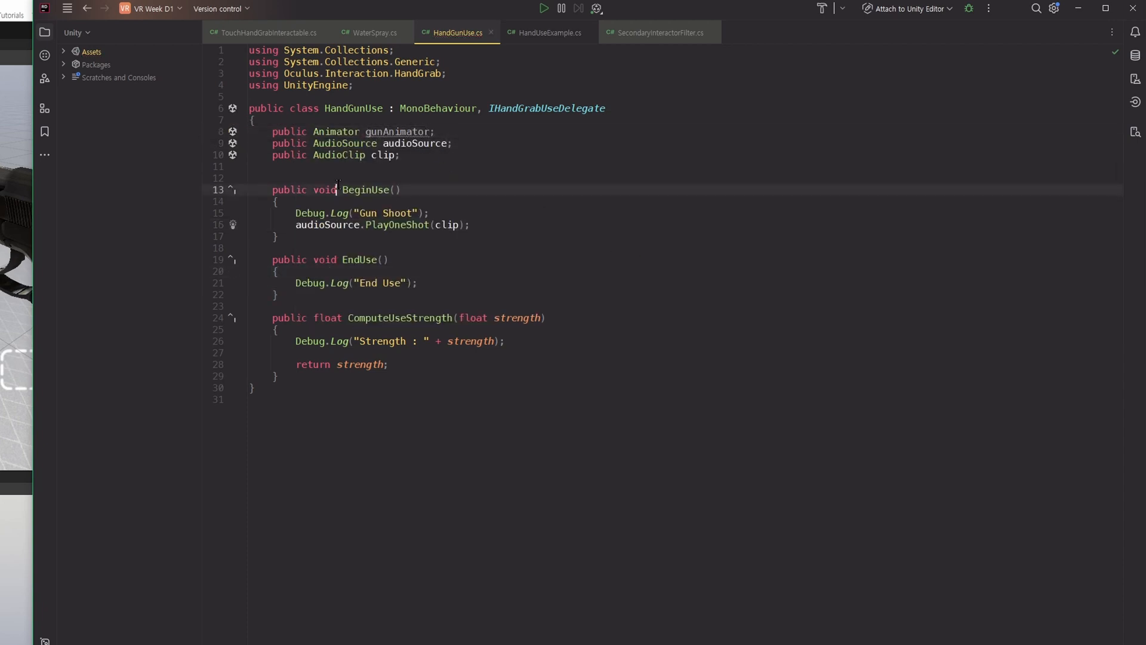
left_click(517, 224)
key("Return")
type("gunAnimator")
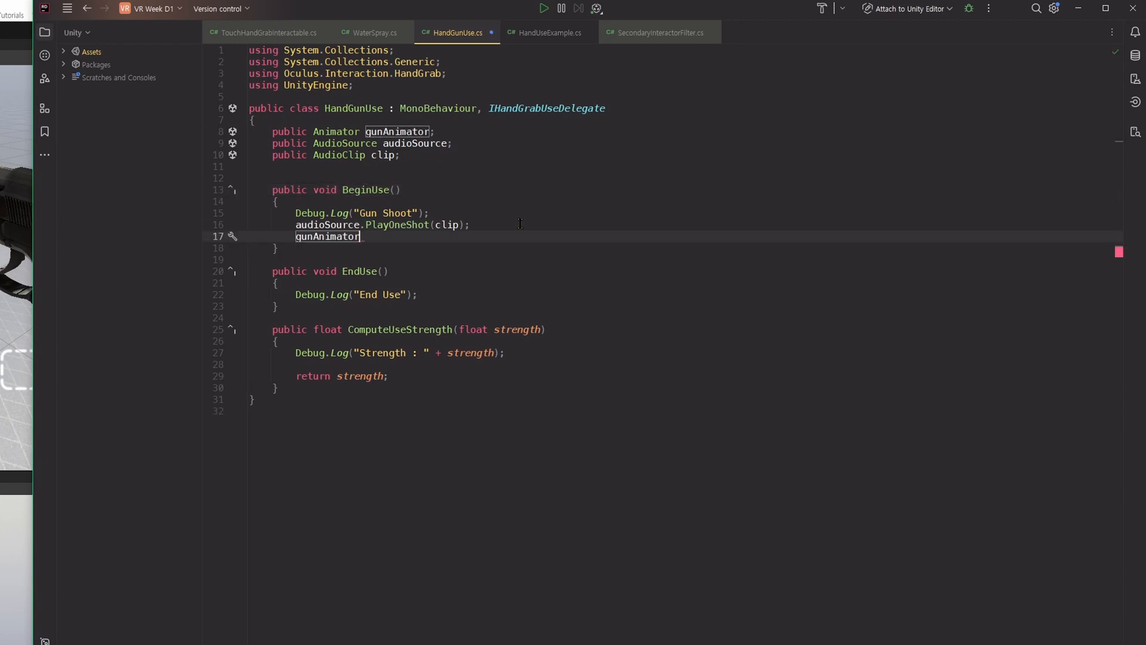
type(".SetTri")
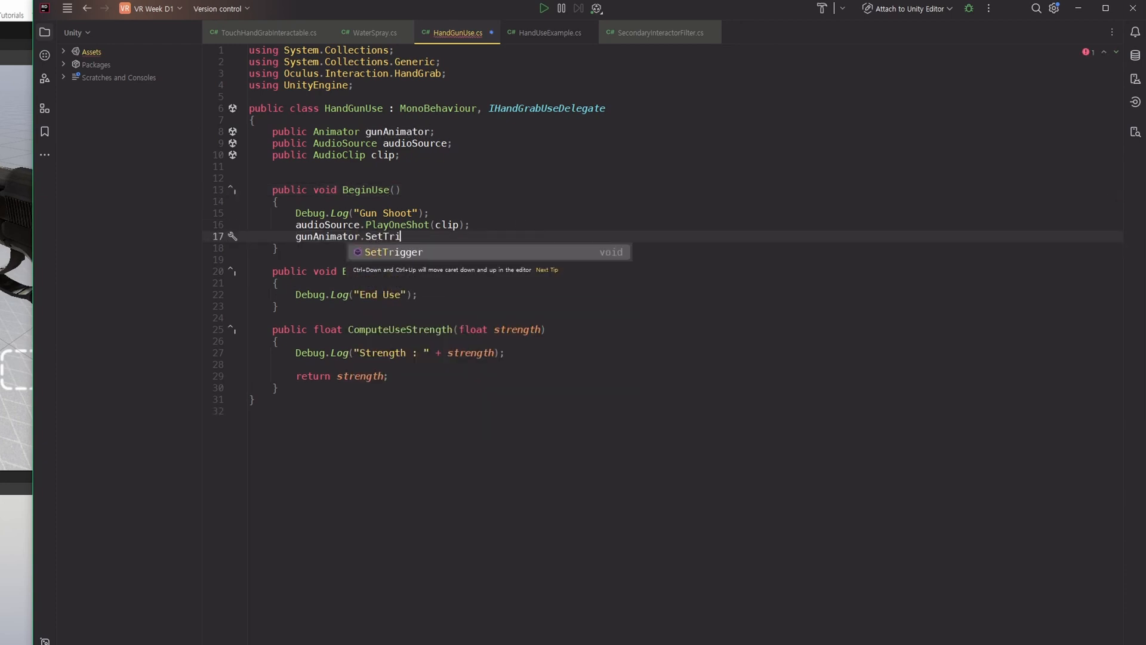
key("Return")
type("\"Sho")
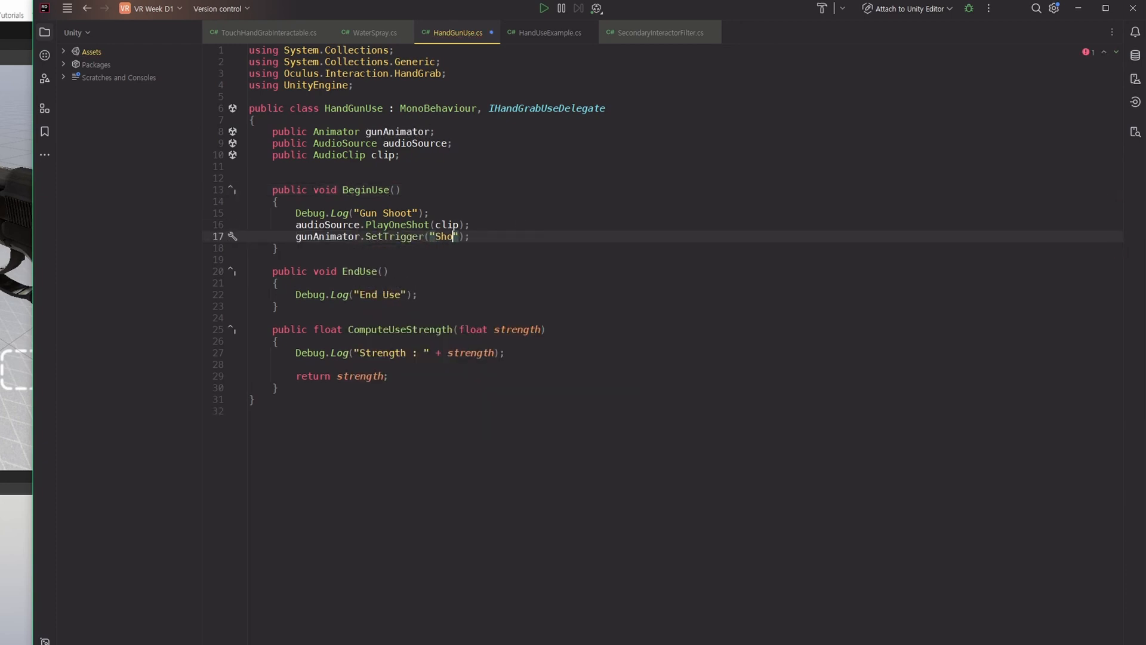
type("ot\");")
left_click(621, 383)
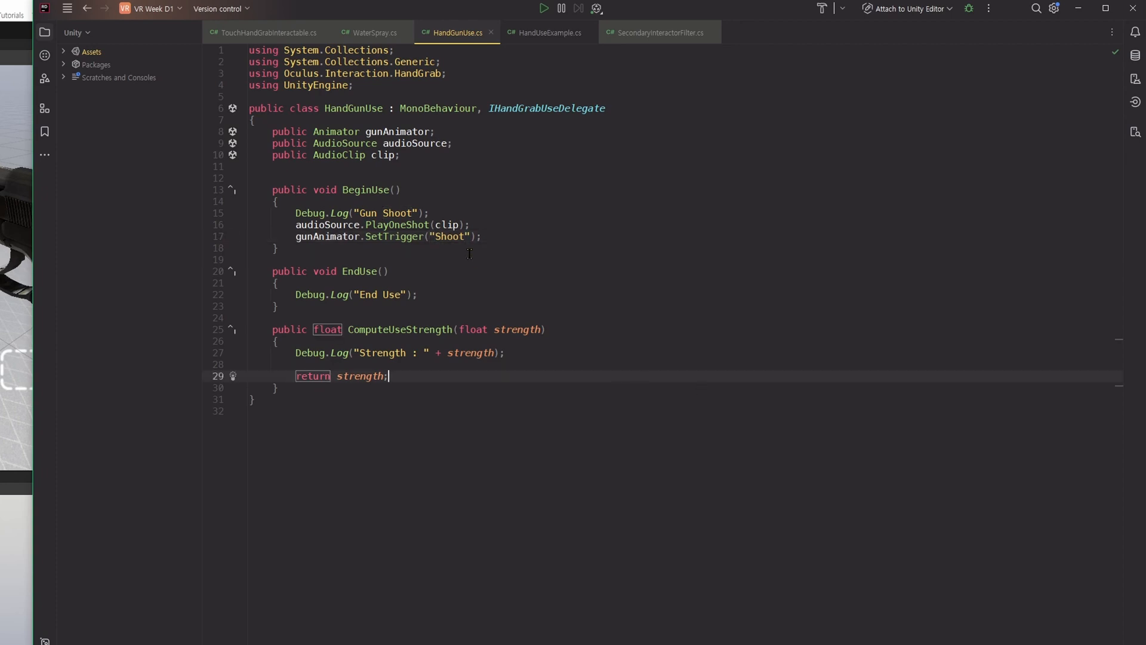
left_click(492, 559)
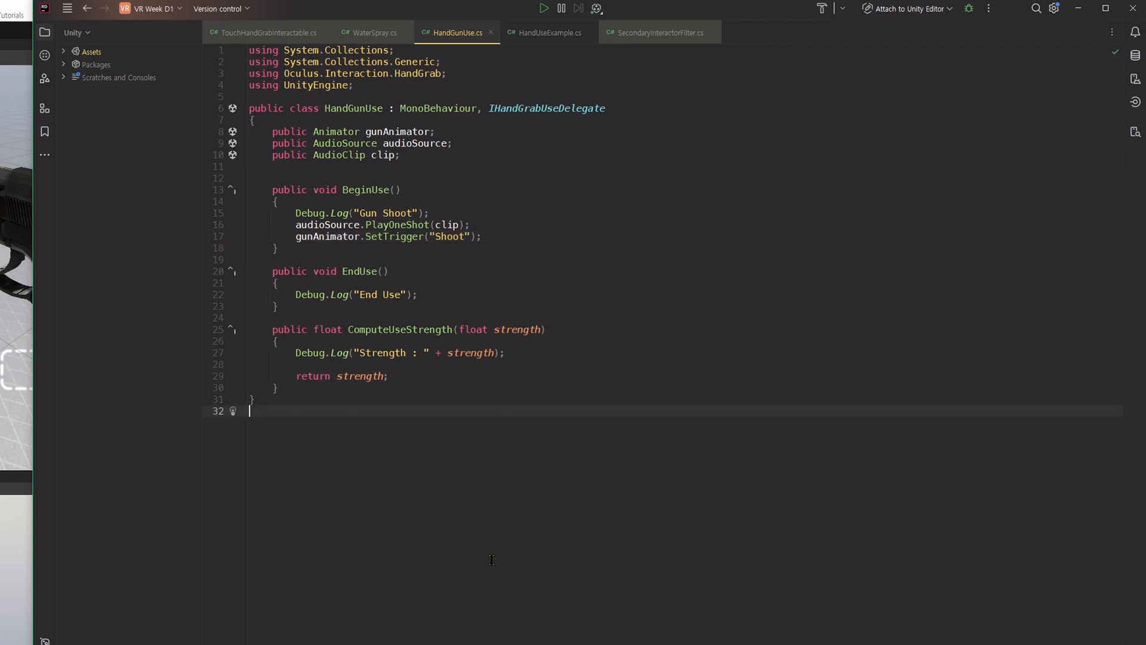
Switch to Unity and attach the HandGunUse script to the Pistol 2 object.
key("alt+Tab")
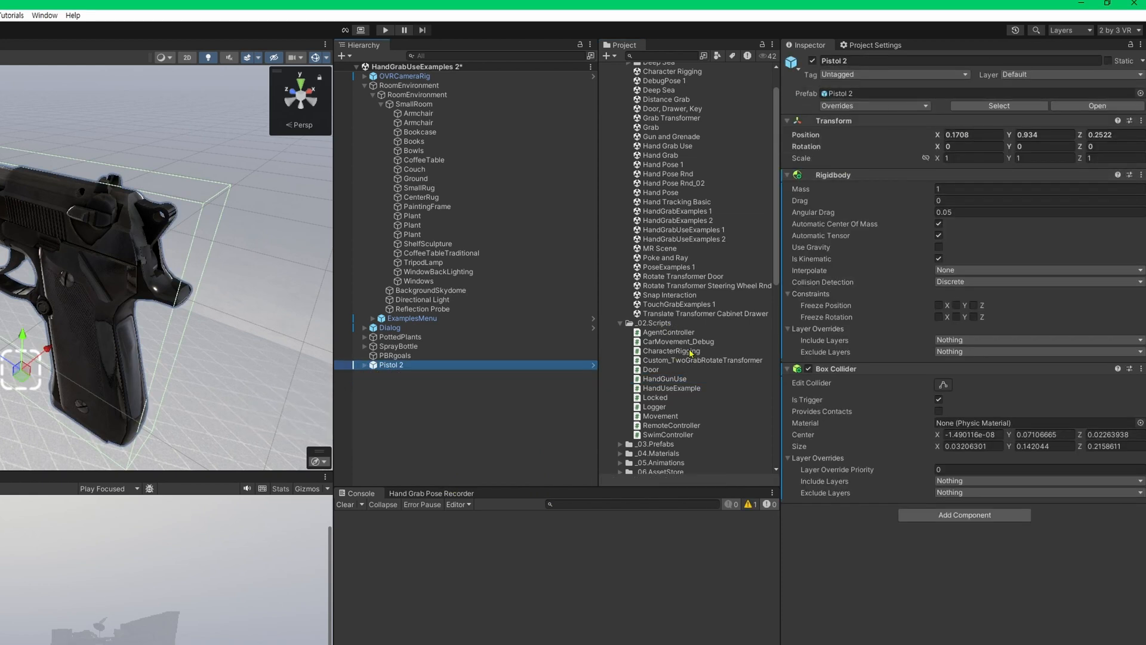
left_click_drag(664, 378, 942, 640)
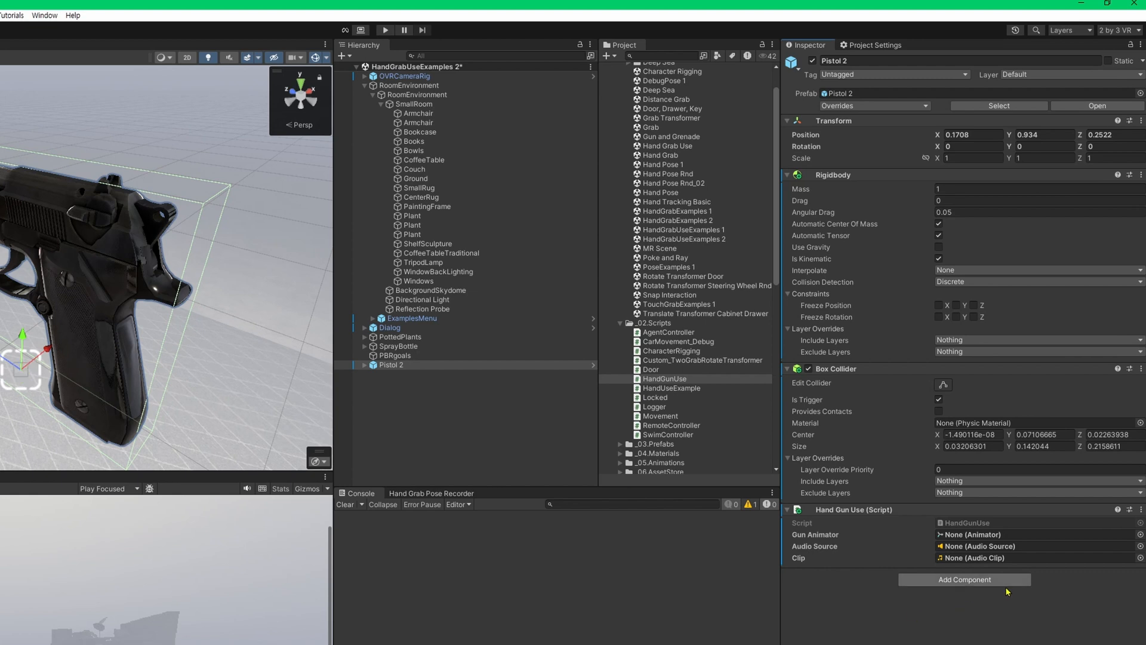
Add an Audio Source component to Pistol 2 and assign it to the Hand Gun Use script's Audio Source field.
left_click(979, 579)
type("Au")
type("d")
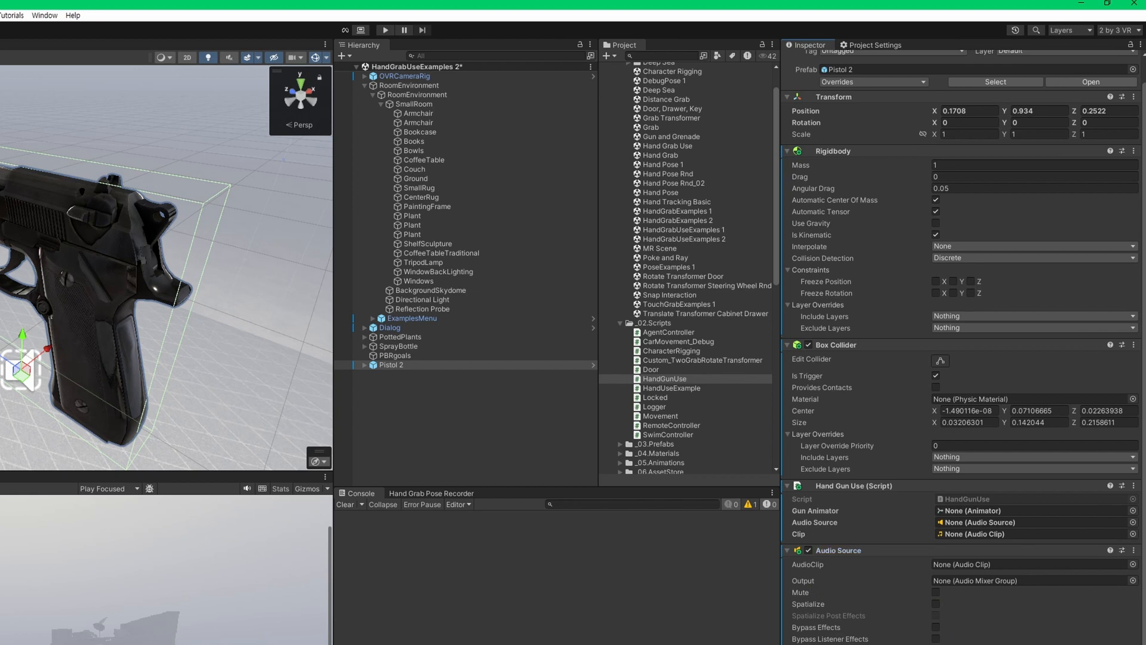
left_click_drag(381, 366, 1025, 522)
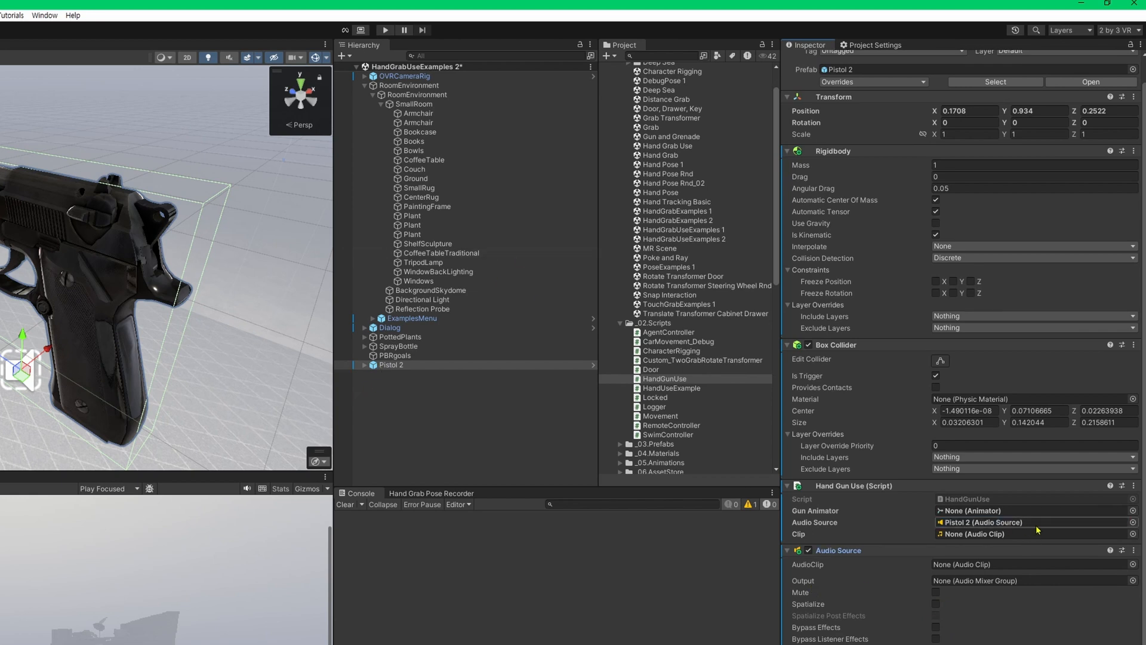
left_click(1032, 524)
Assign the impacter sound from Gun Sound's guns folder to the Clip field of Pistol 2's Hand Gun Use script.
scroll(677, 374, "down", 6)
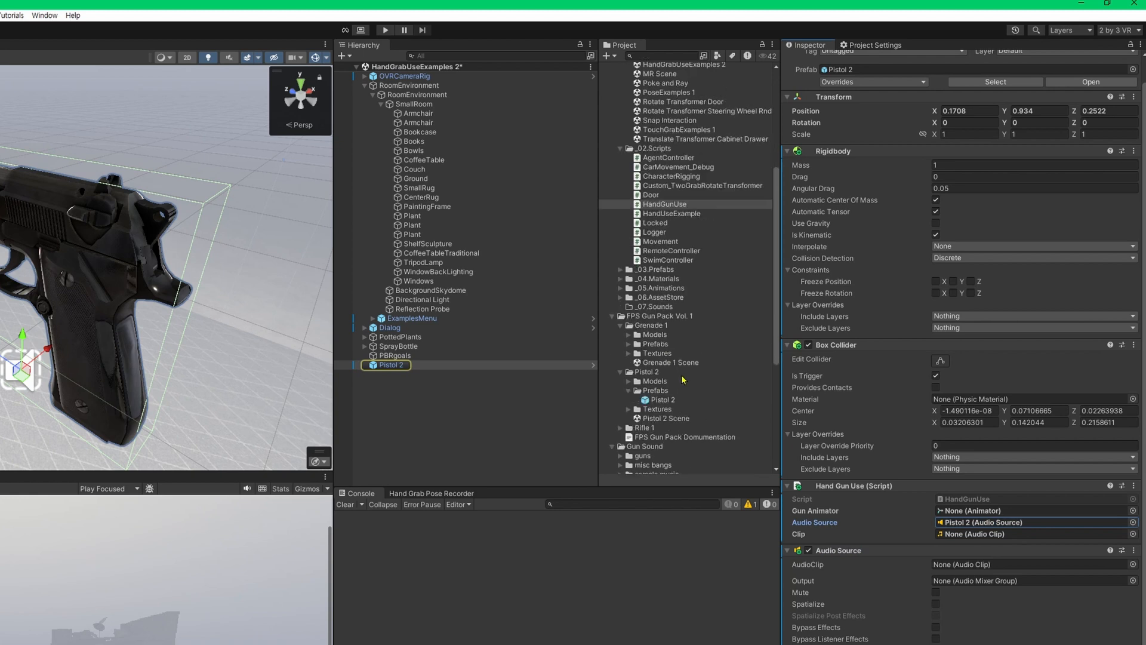
scroll(676, 375, "down", 6)
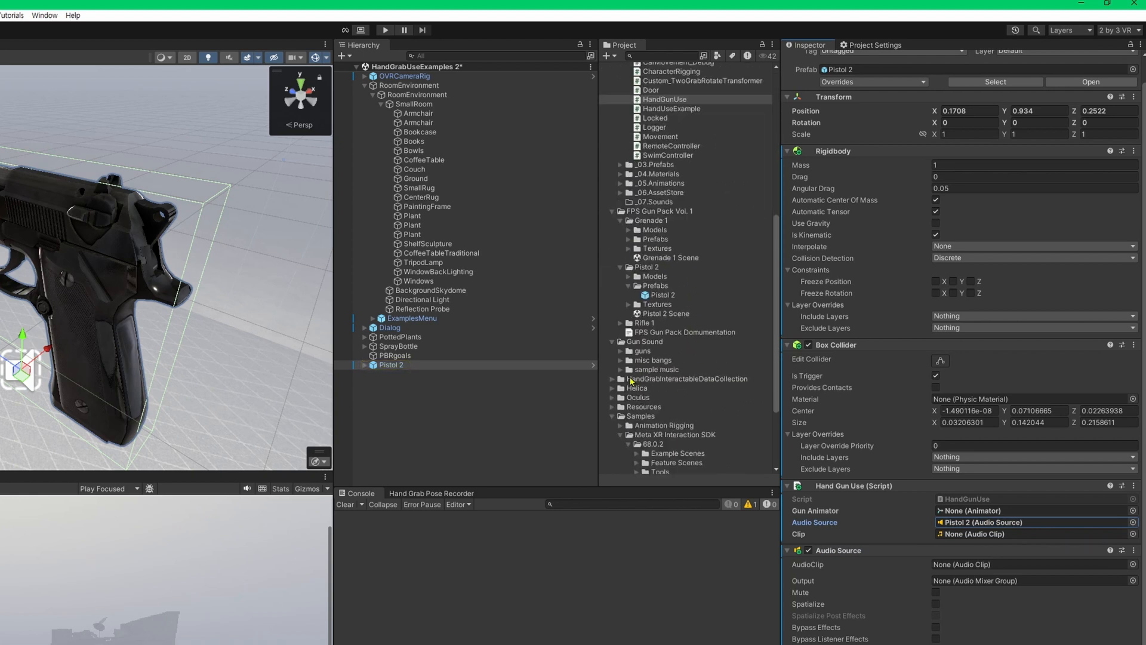
left_click(621, 350)
scroll(710, 399, "down", 1)
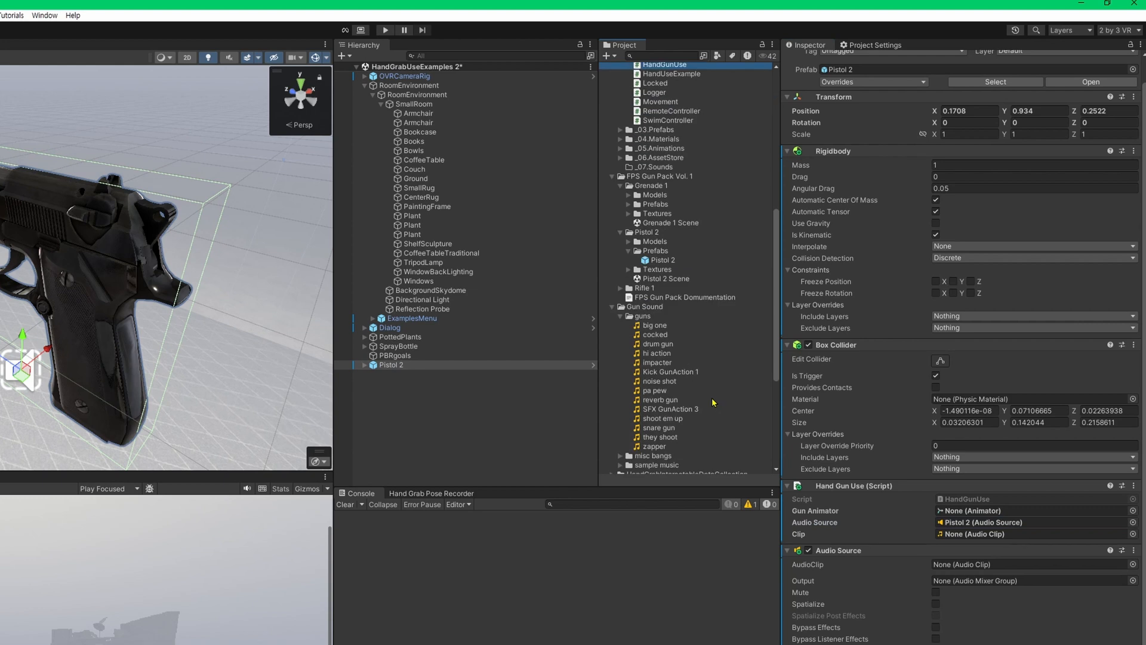
left_click_drag(651, 363, 1038, 540)
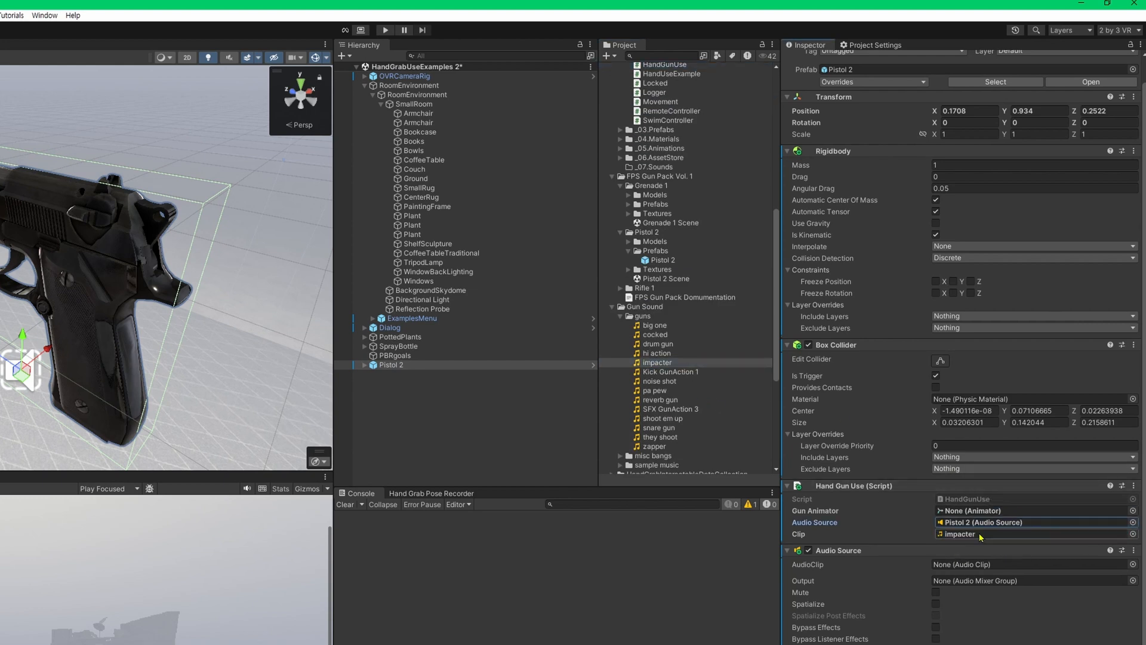
Inspect the impacter audio clip's import settings and check the Hand Gun Use fields on Pistol 2.
left_click(619, 365)
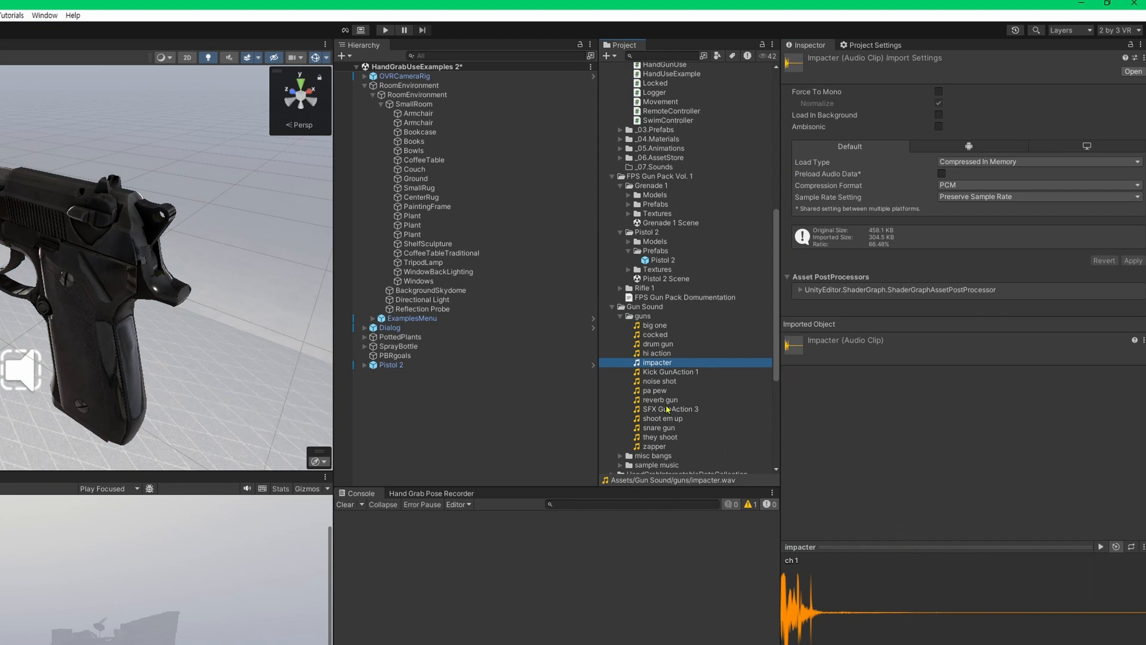
left_click(405, 442)
left_click(437, 365)
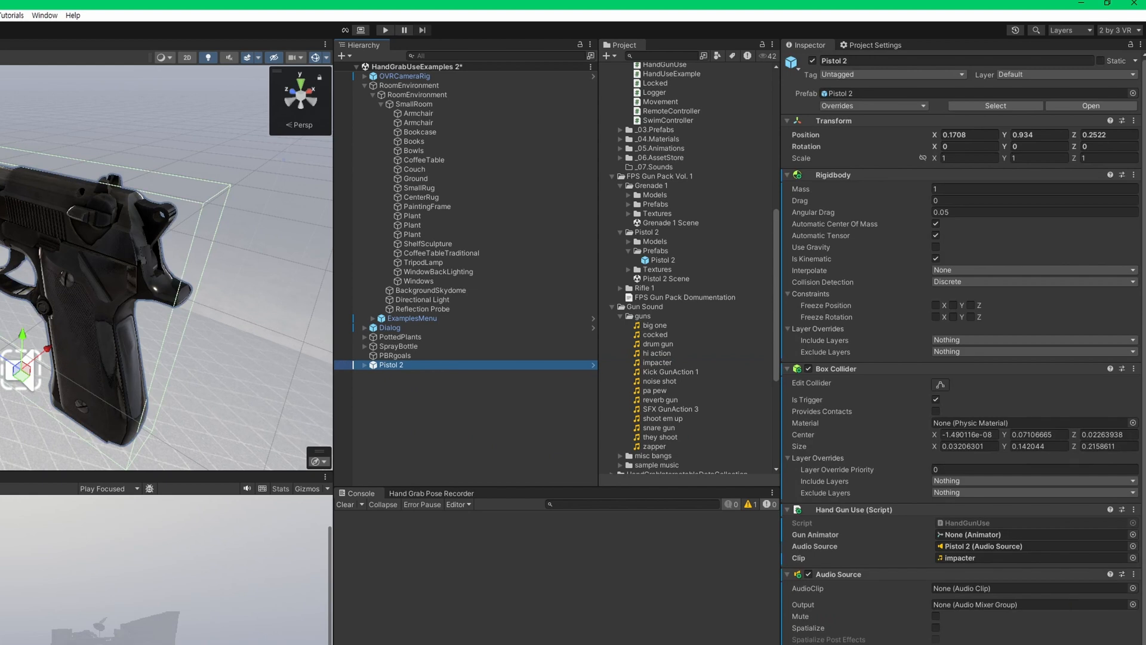
scroll(1047, 570, "down", 1)
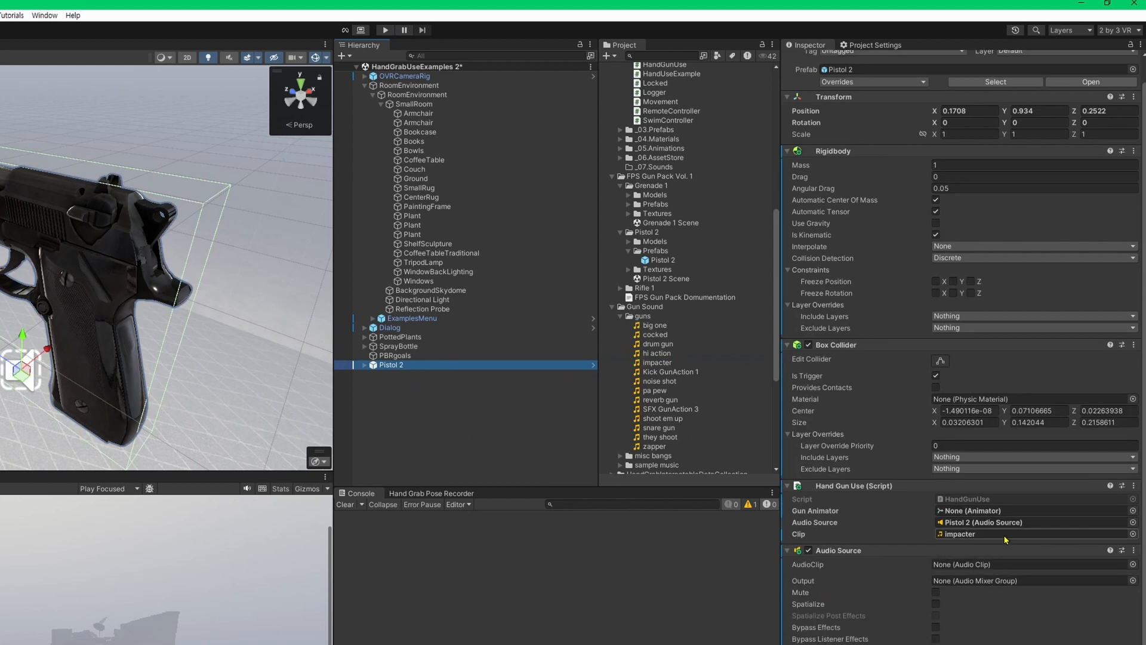
scroll(1021, 539, "up", 1)
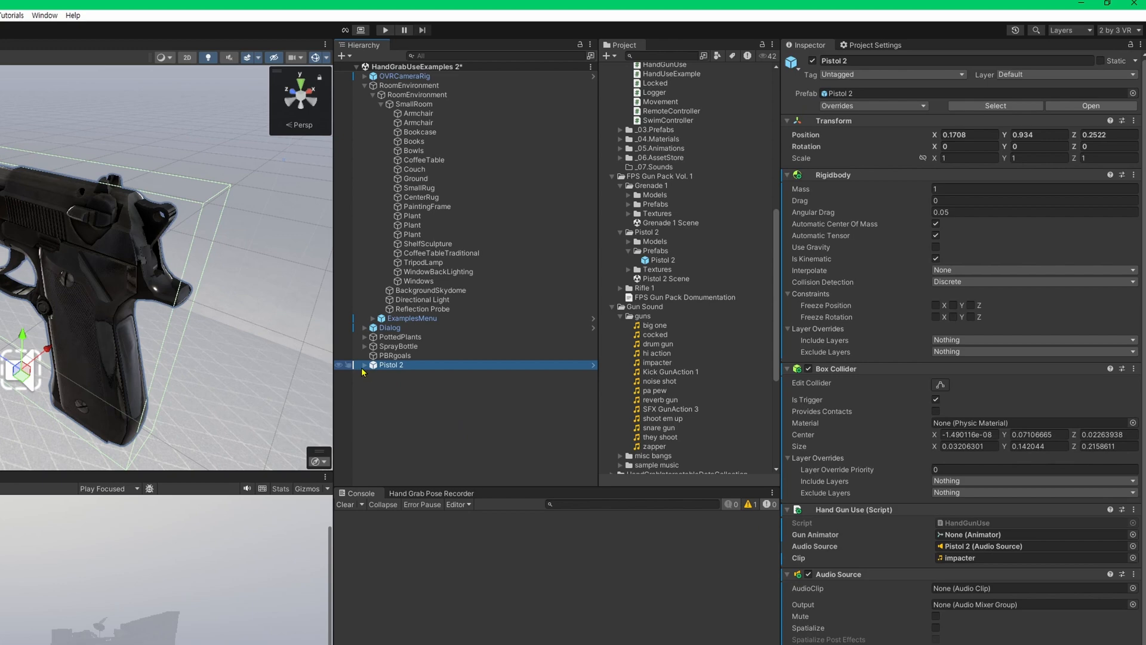
Create an Animator and an animation clip named Gun Shoot2 in the _05.Animations folder for the child Pistol 2 object.
left_click(364, 364)
left_click(397, 374)
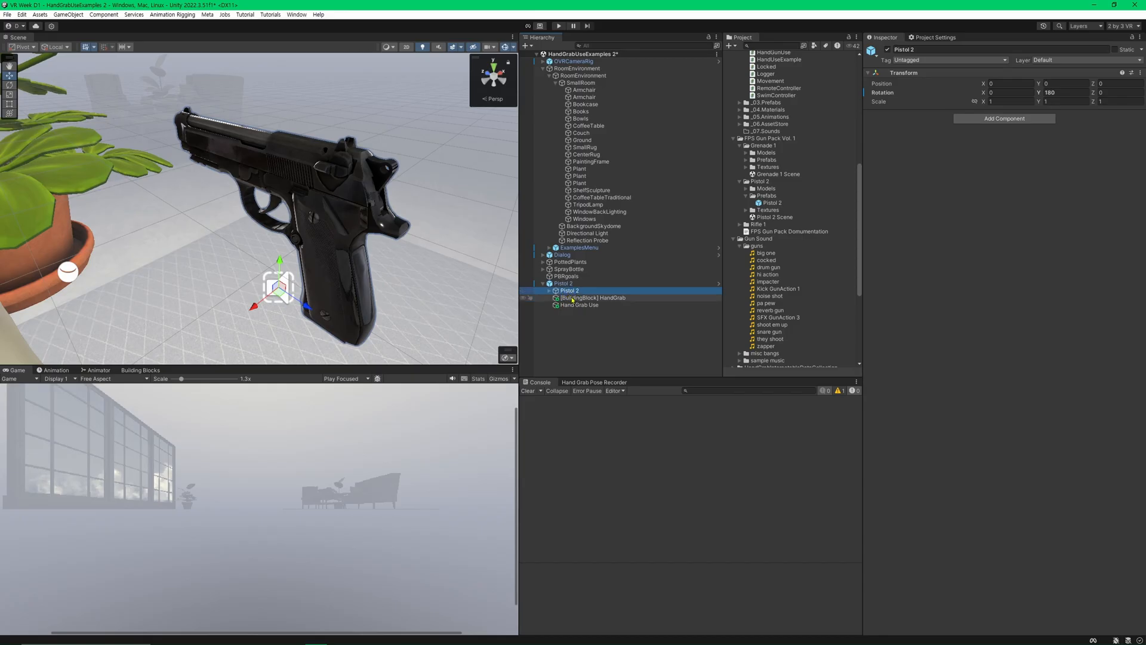
left_click(565, 283)
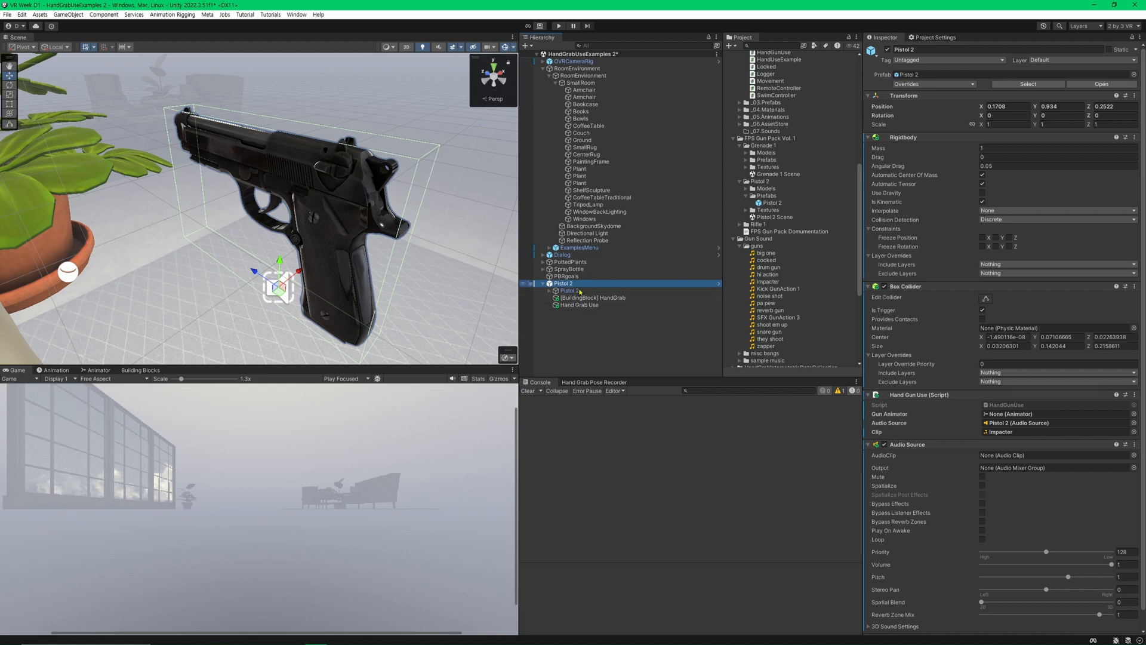
left_click(572, 290)
left_click(566, 286)
left_click(572, 290)
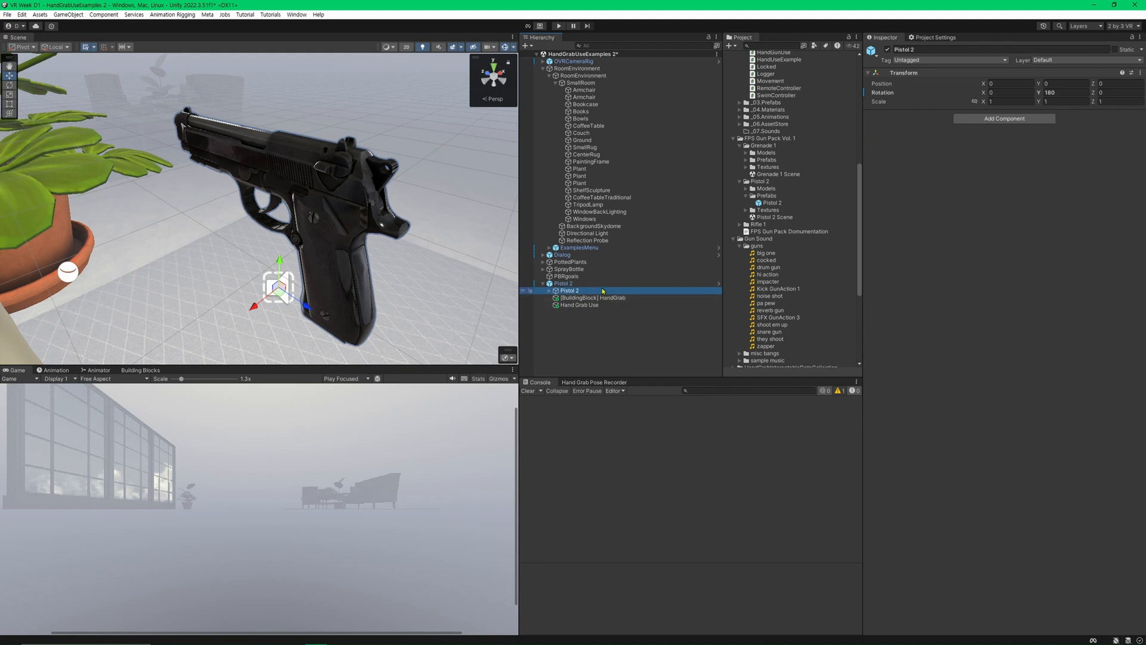
key("ctrl+6")
left_click(323, 520)
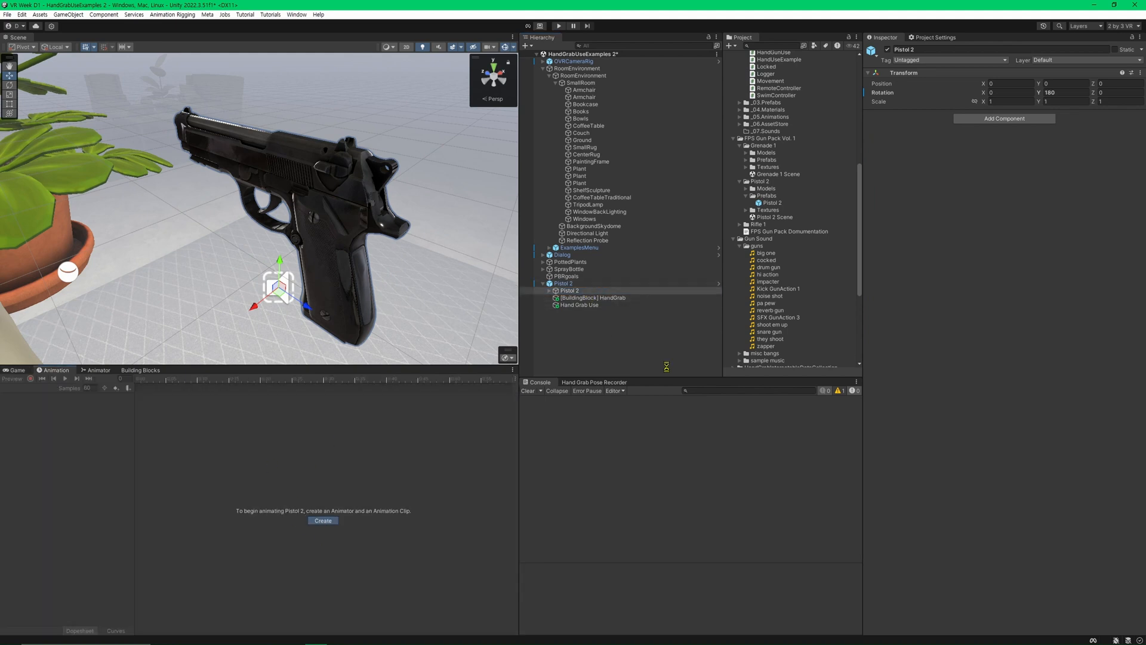
double_click(484, 238)
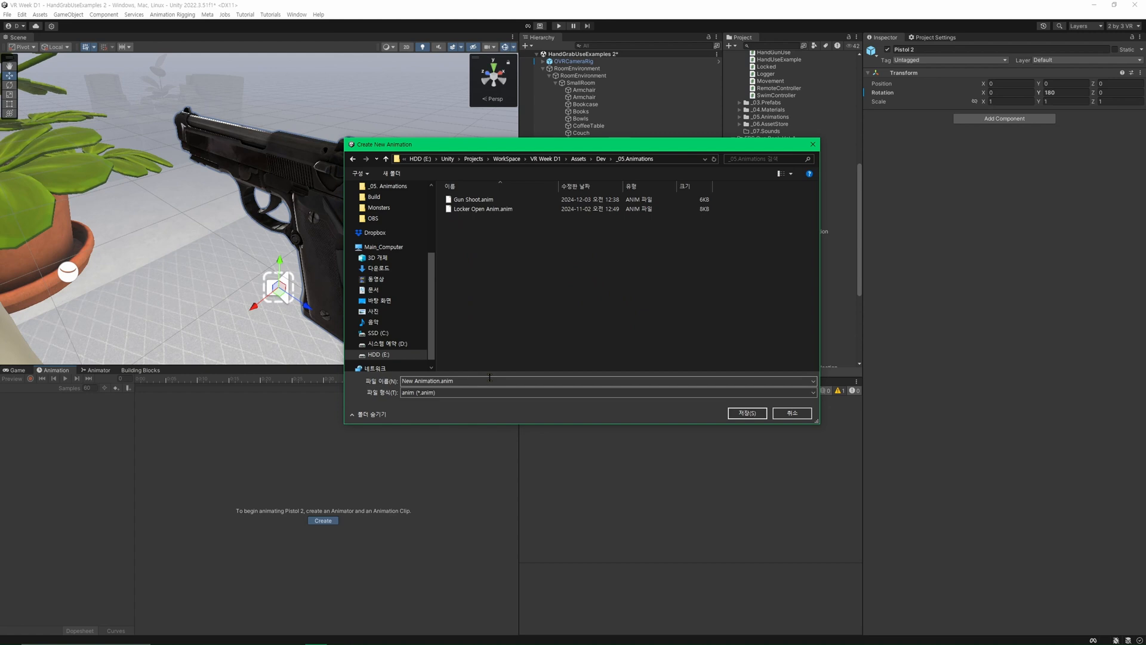
triple_click(499, 380)
type("Gun S")
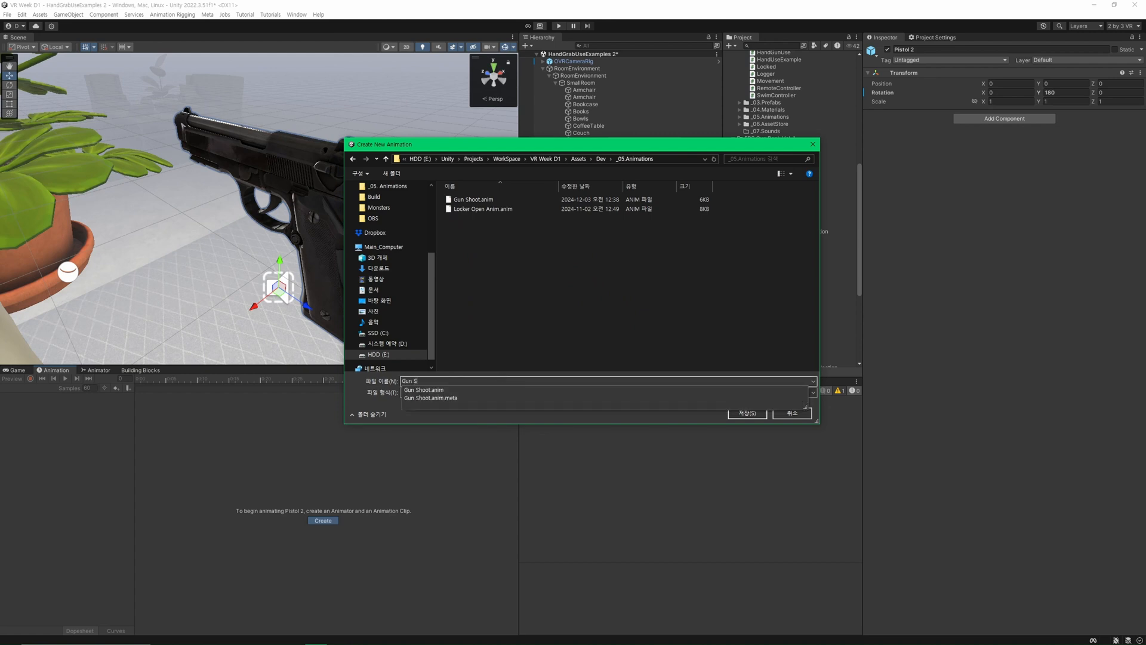
type("hoot")
key("Return")
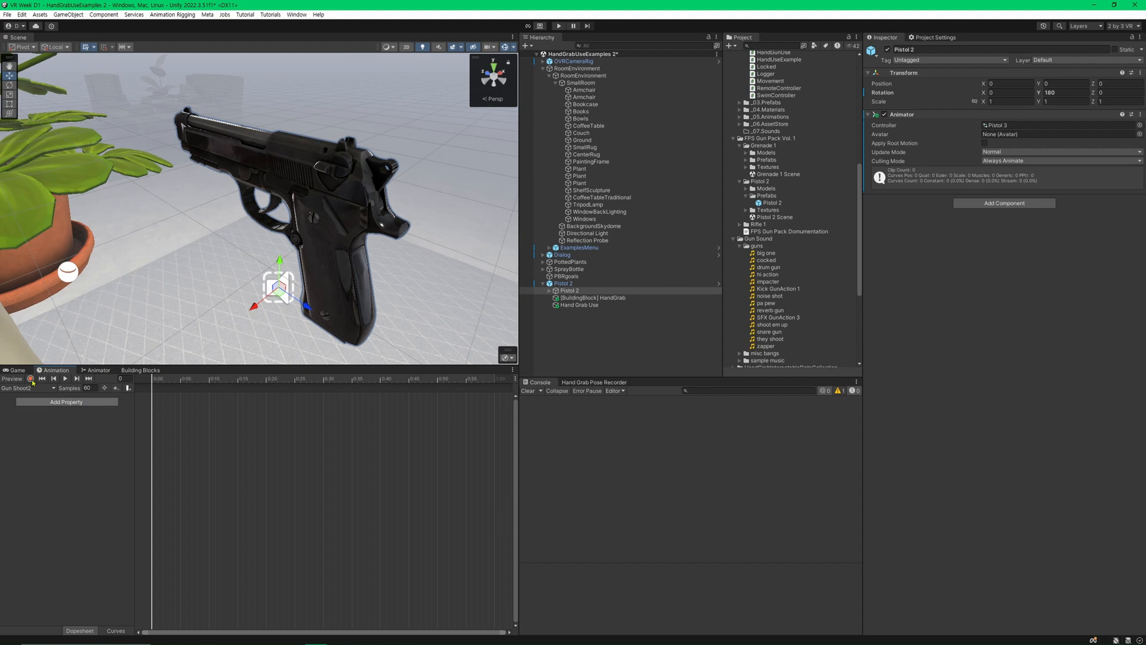
left_click(30, 379)
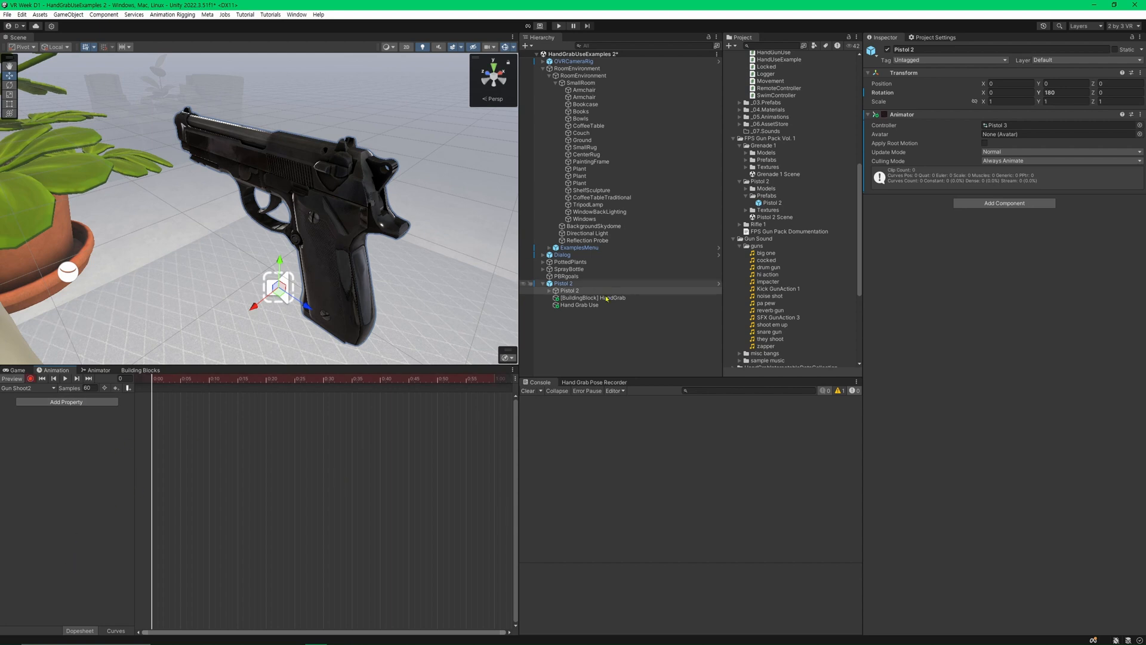
left_click(300, 154)
left_click(302, 155)
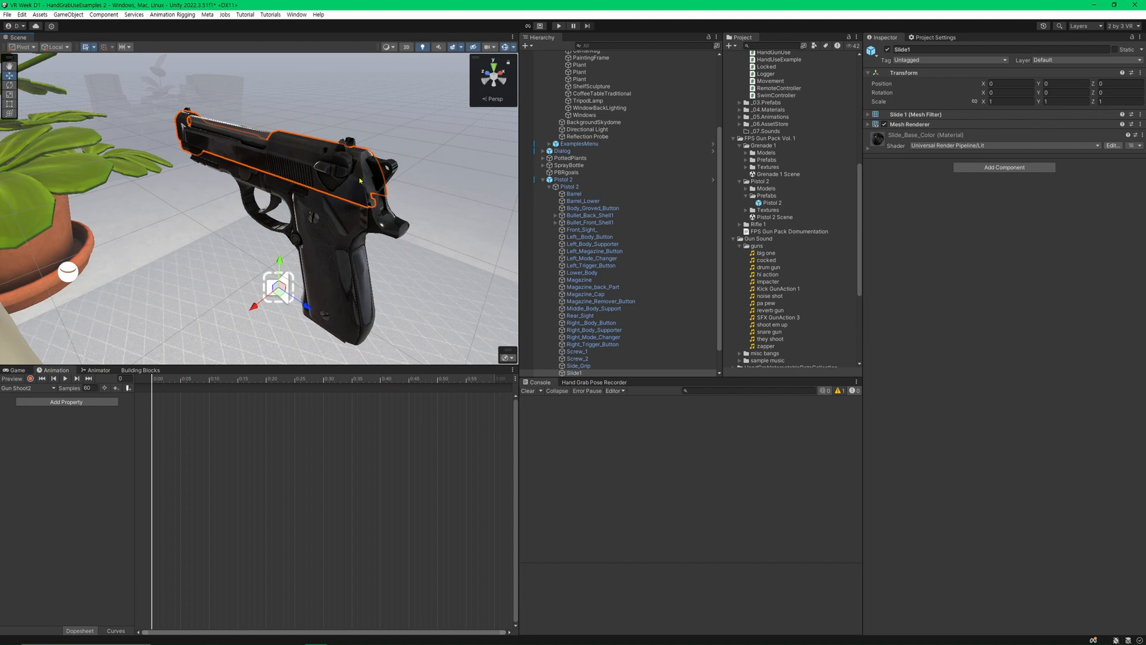
scroll(679, 244, "down", 2)
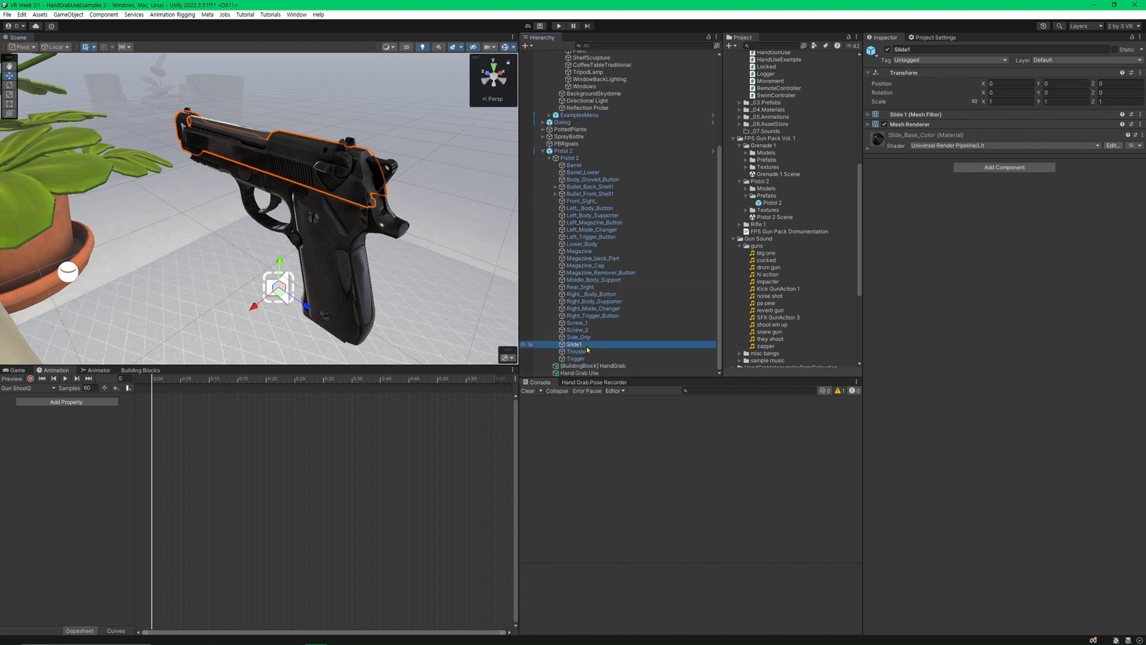
left_click(582, 337)
left_click(574, 345)
left_click_drag(307, 306, 339, 325)
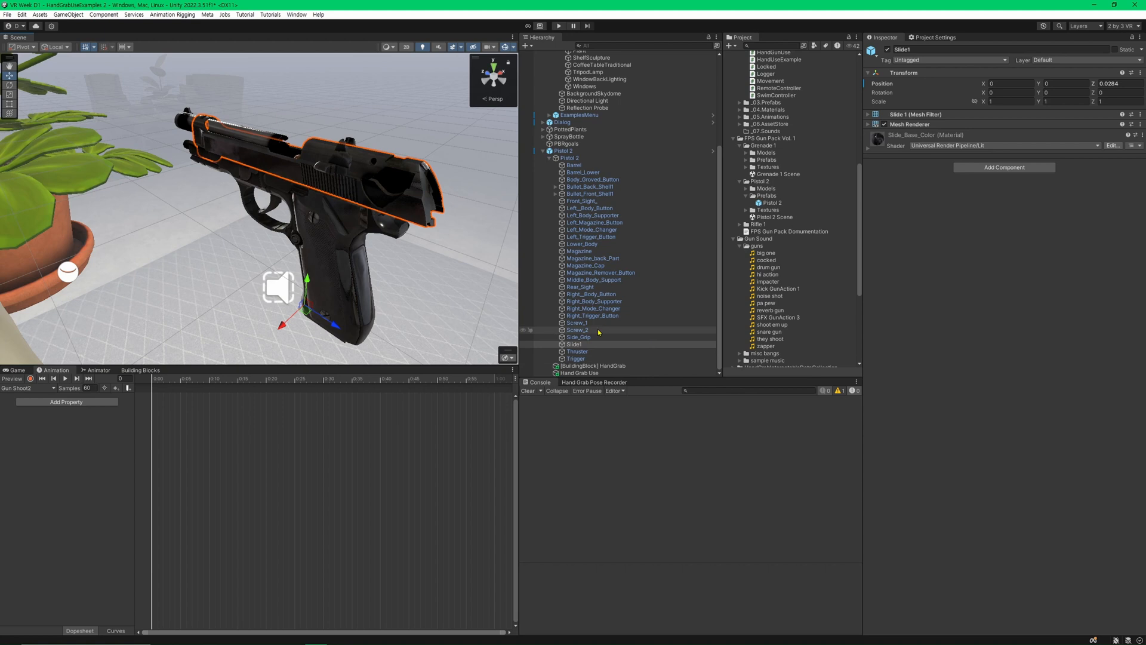
key("ctrl+z")
Record position keys for Slide1 on the child Pistol 2's clip: unmoved at frame 0, pulled back to Z 0.0236 at frame 30.
left_click(572, 158)
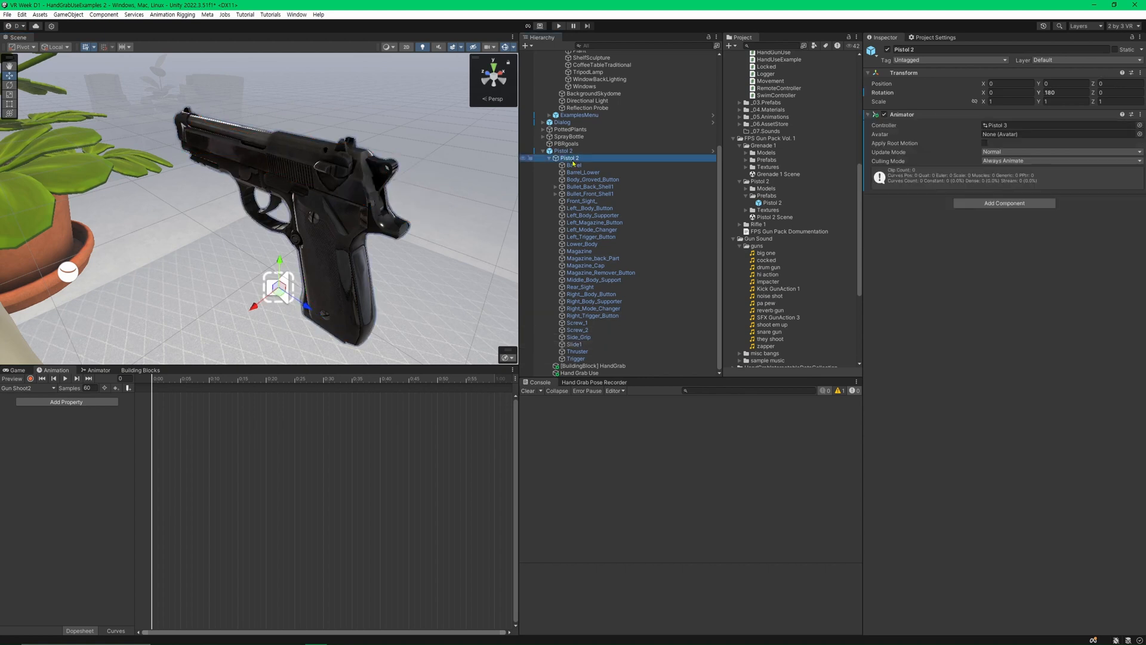
left_click(31, 378)
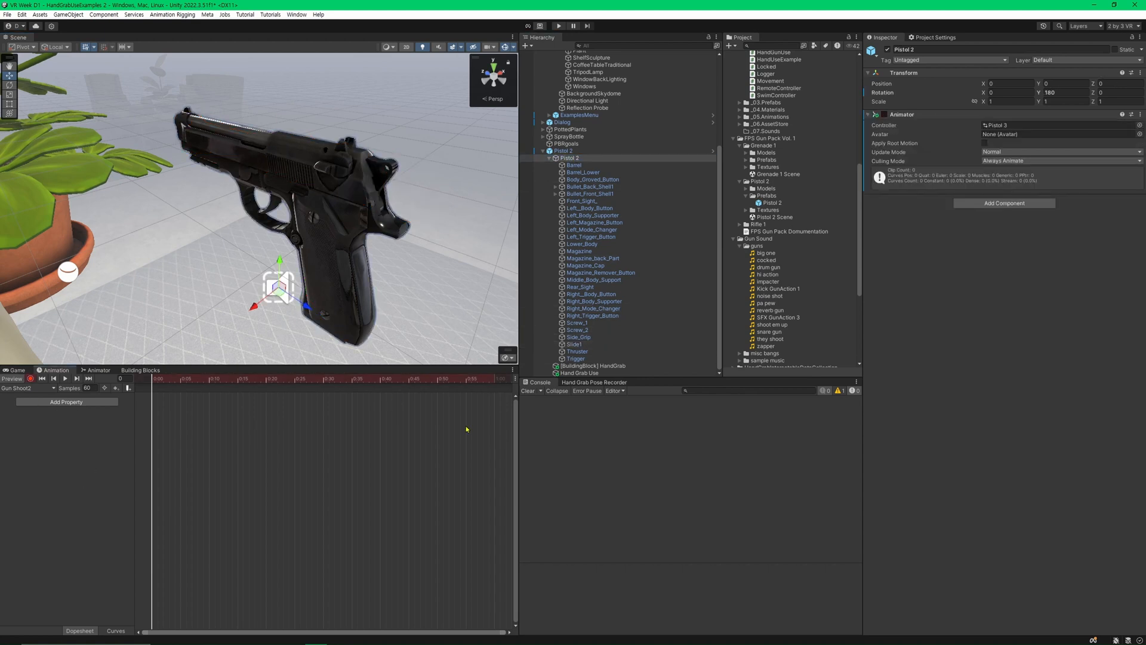
left_click(574, 344)
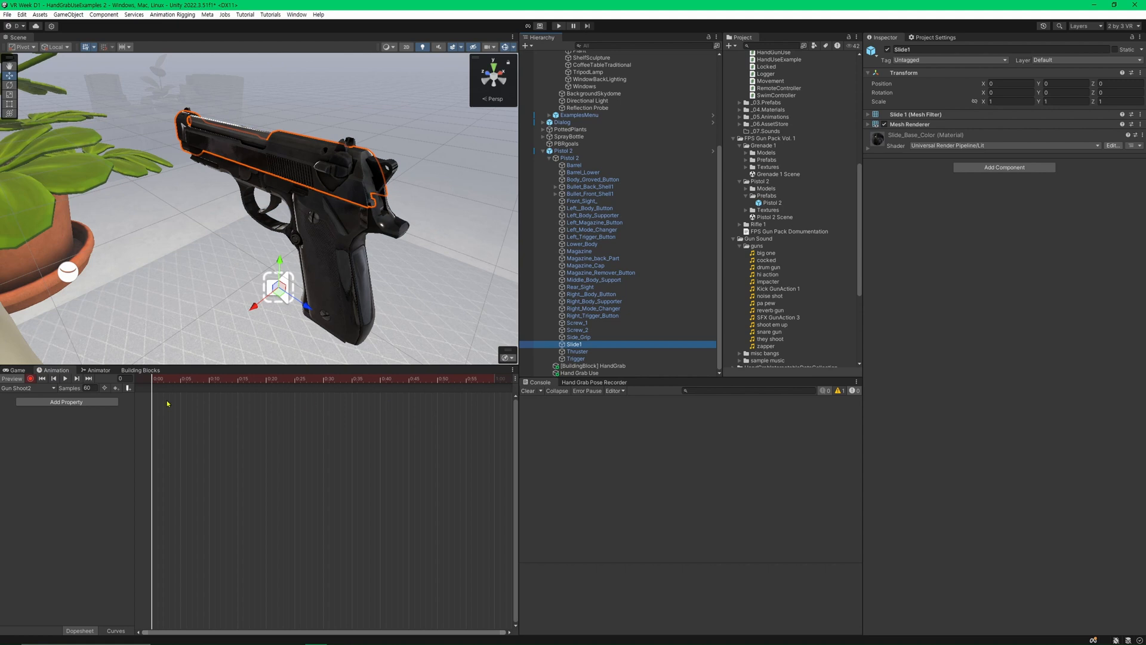
left_click(958, 83)
right_click(958, 84)
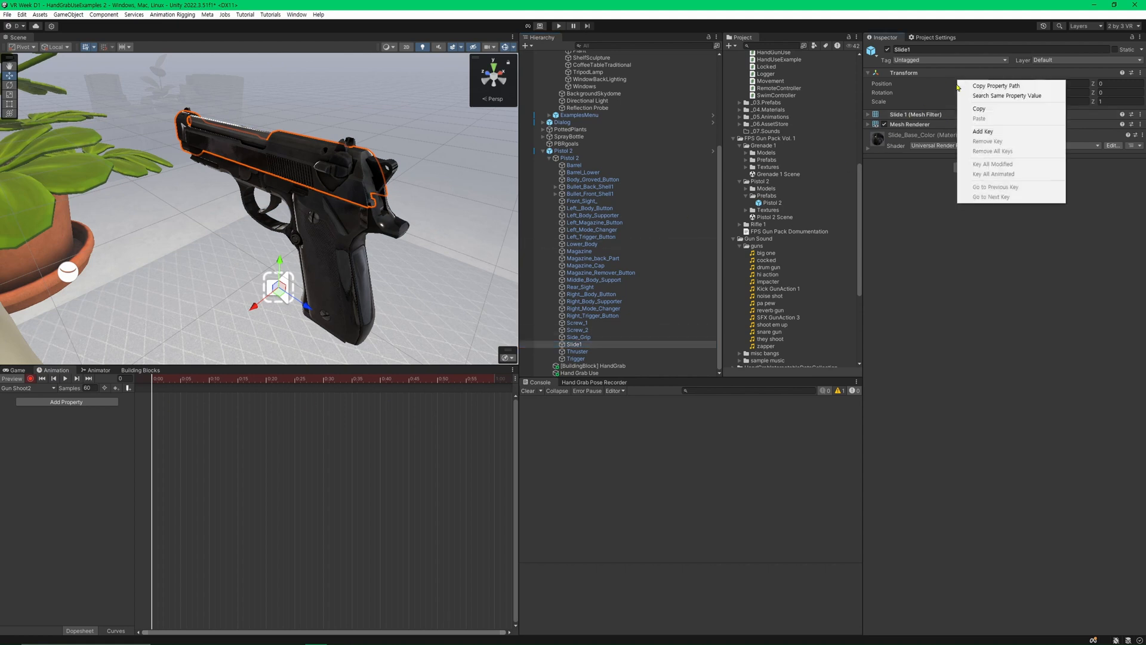
left_click(1008, 132)
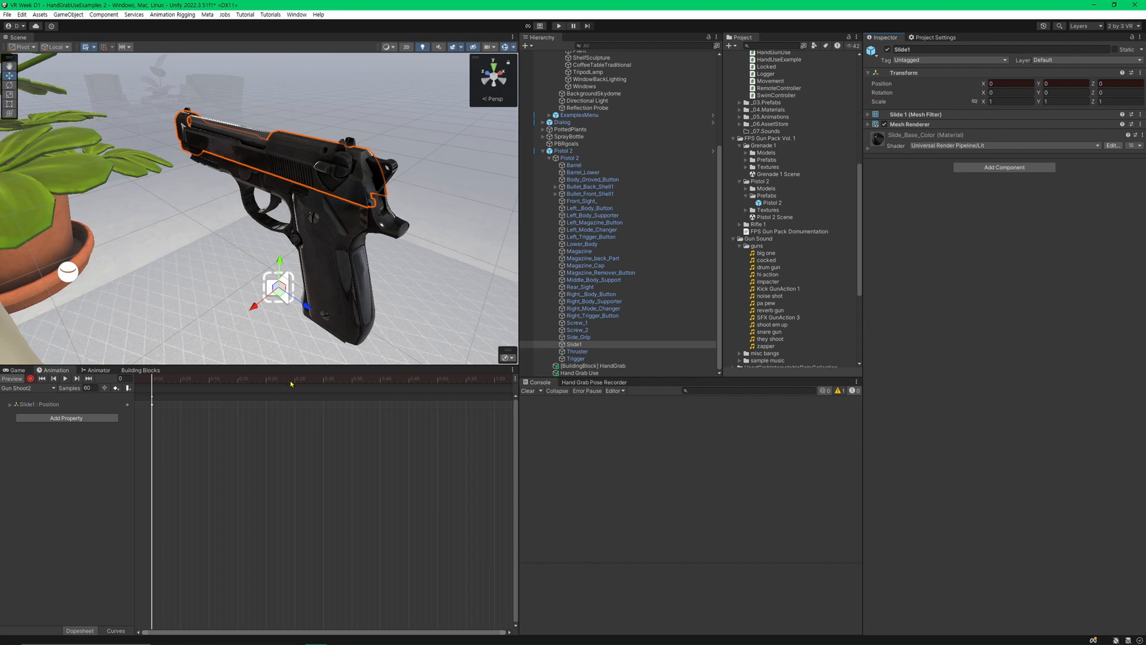
left_click_drag(257, 379, 322, 379)
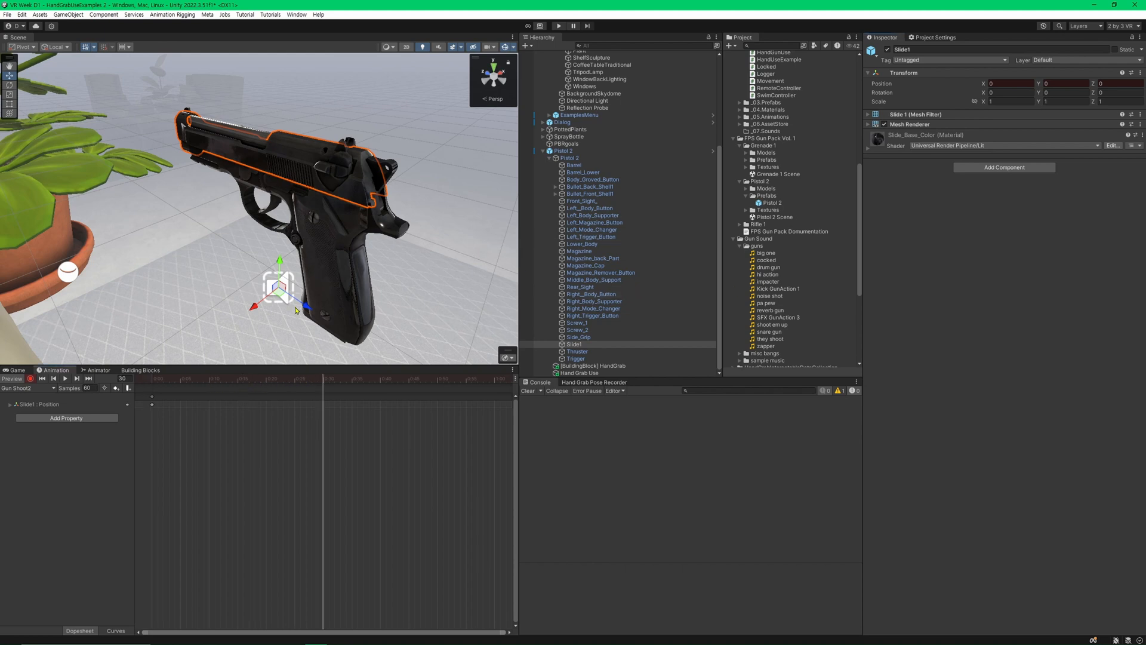
left_click_drag(299, 306, 335, 318)
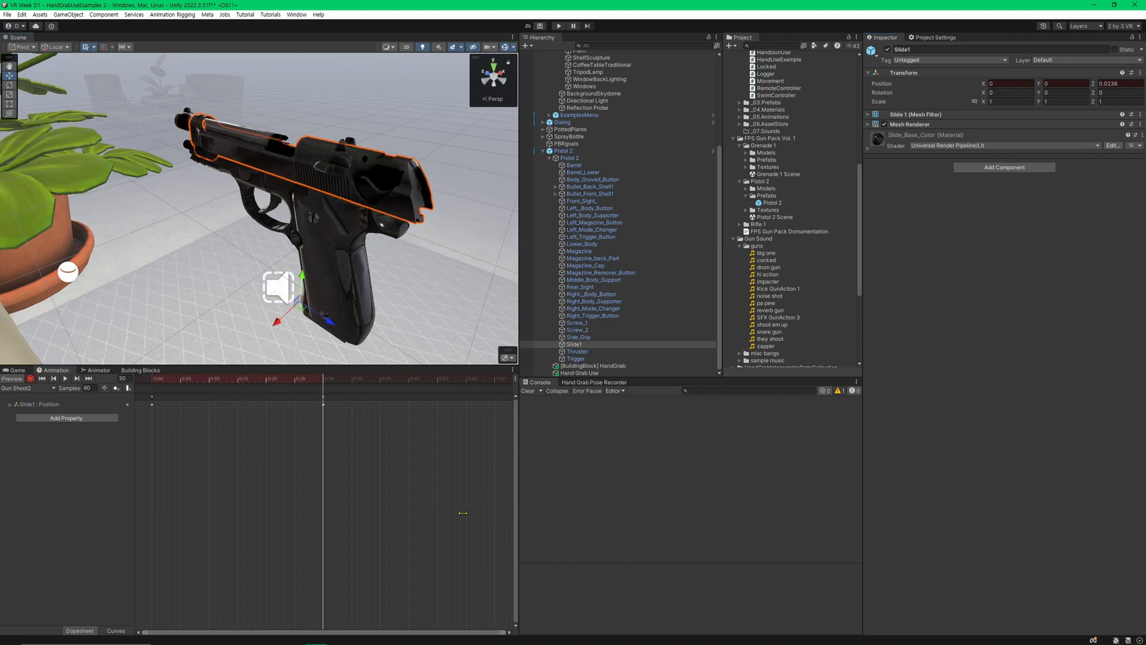
Copy Slide1's first position keyframe to frame 60 and play the animation preview.
left_click(411, 380)
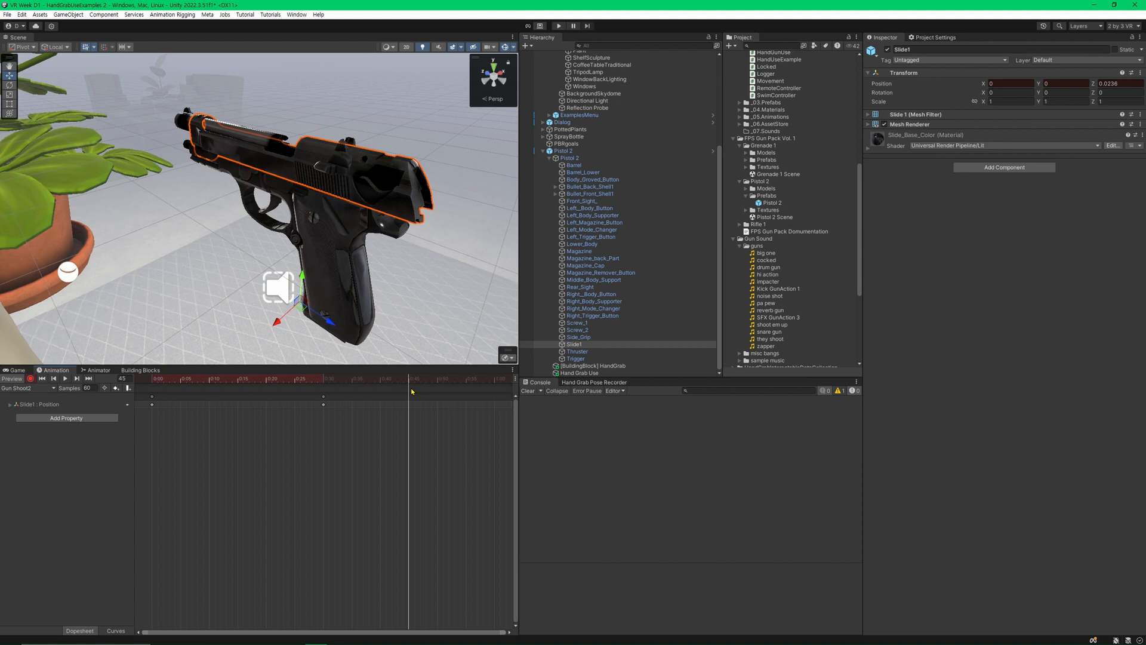
left_click(495, 379)
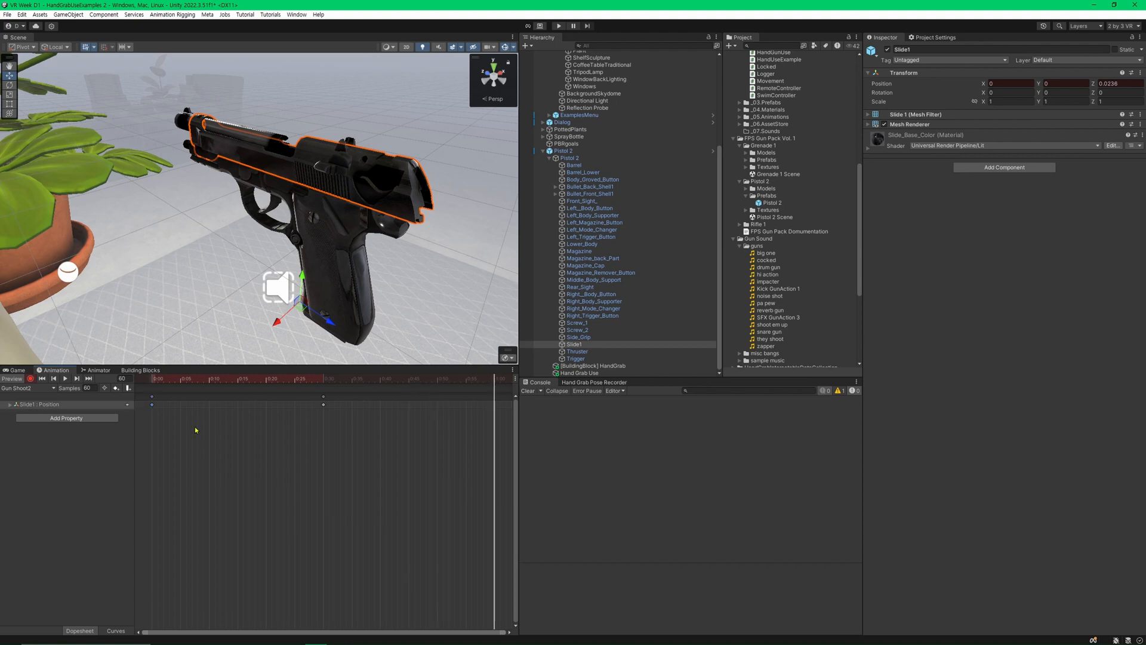
left_click_drag(148, 431, 166, 399)
key("ctrl+c")
key("ctrl+v")
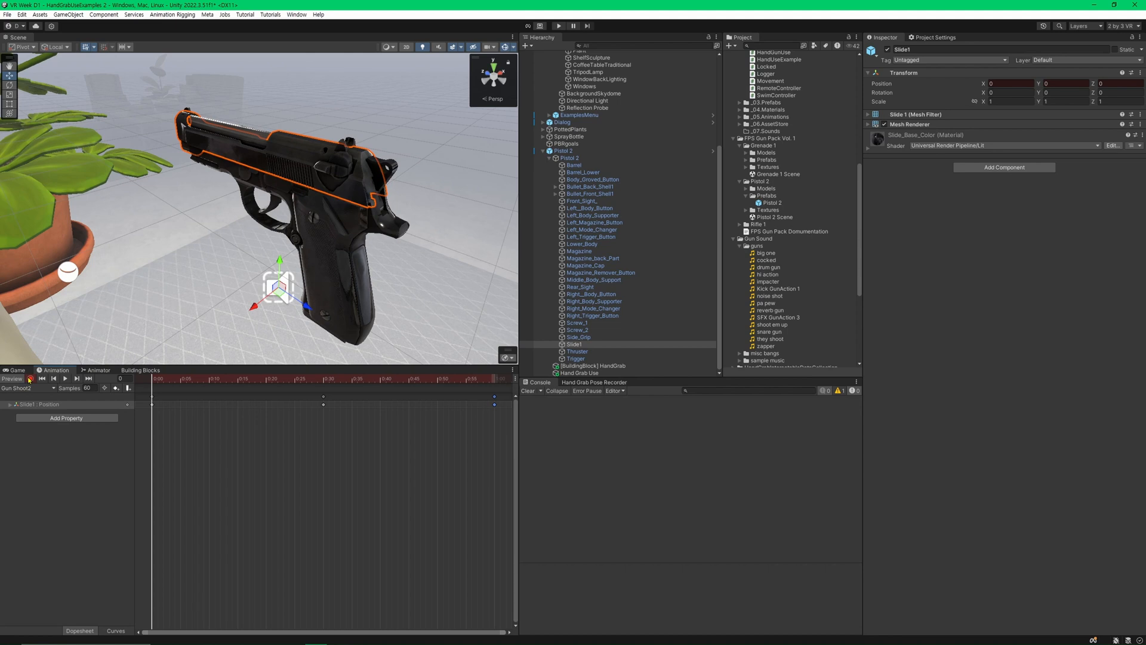
left_click(65, 379)
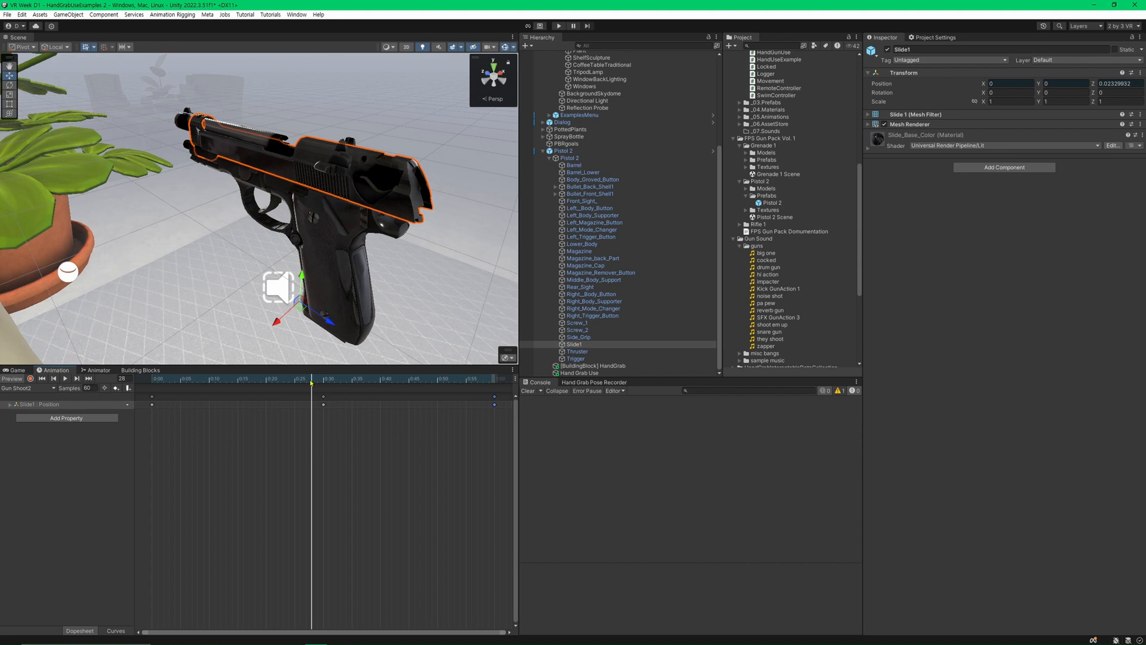
Compress the Slide1 keyframes to end at frame 15, move the middle key to frame 5, and preview the clip.
left_click_drag(146, 482, 238, 408)
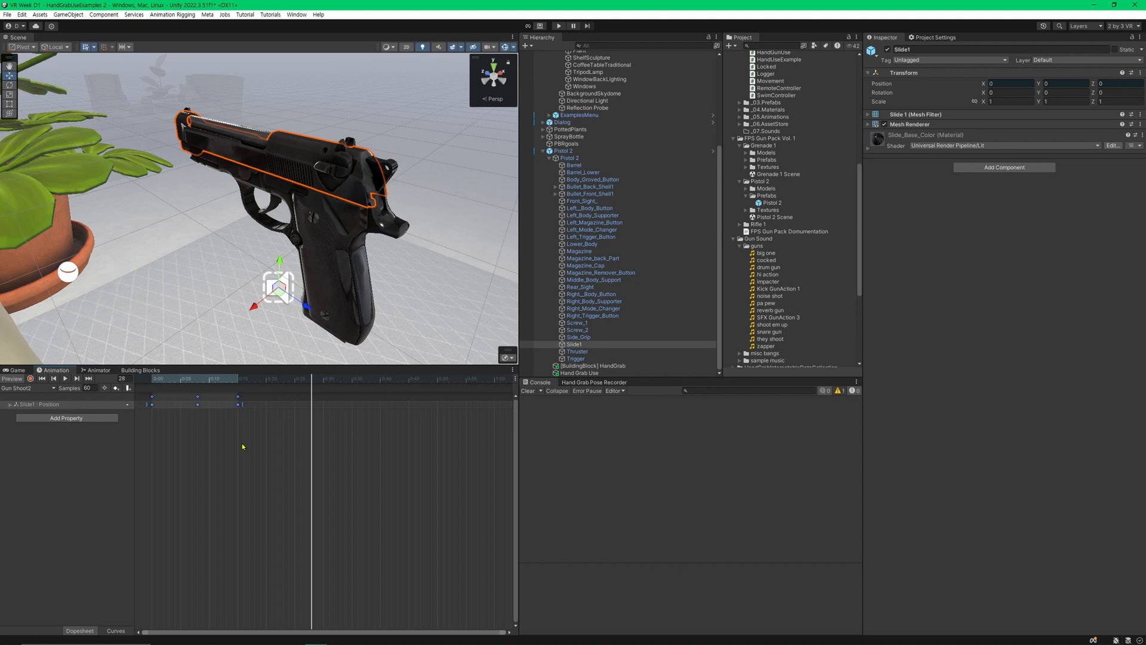
left_click(195, 460)
left_click_drag(165, 380, 133, 383)
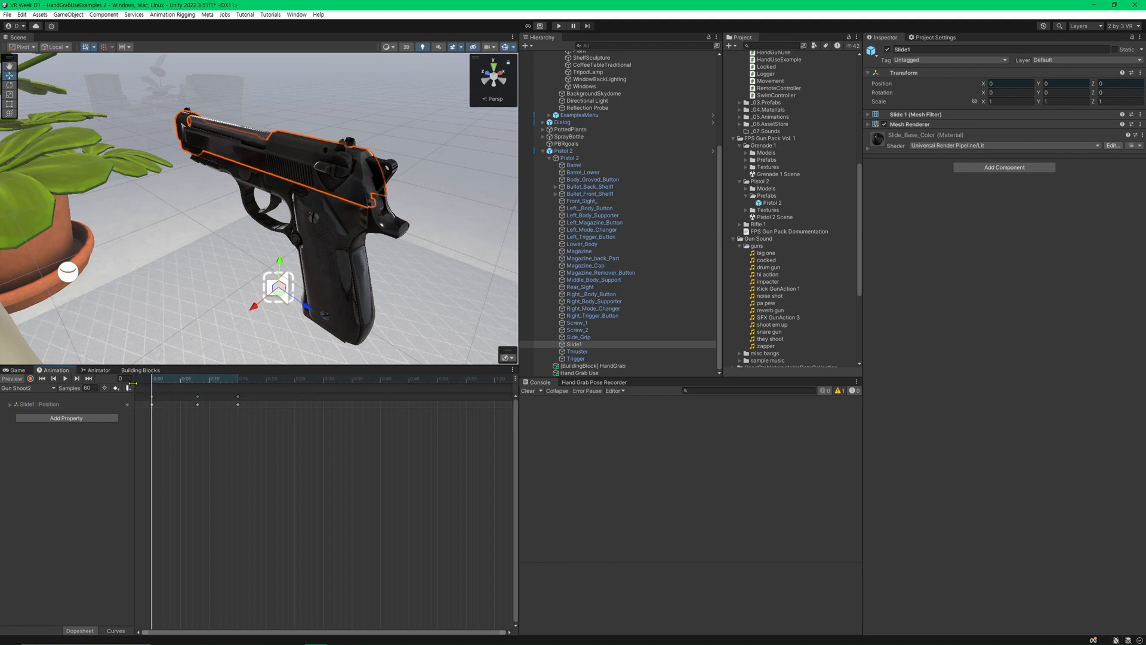
left_click_drag(198, 404, 180, 404)
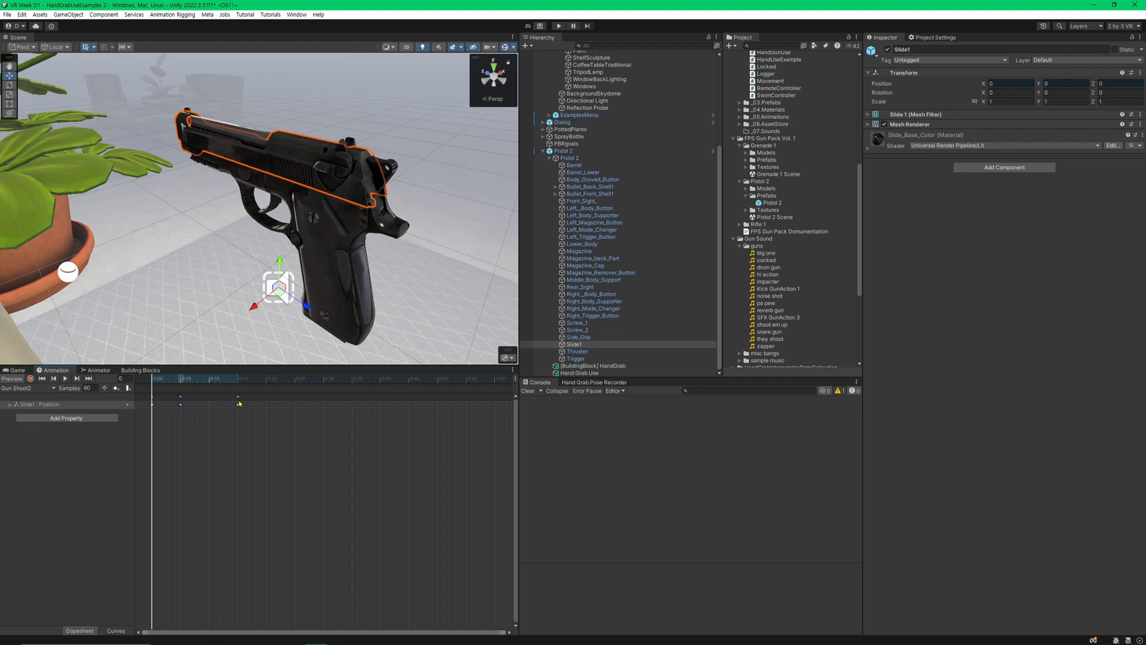
left_click(64, 379)
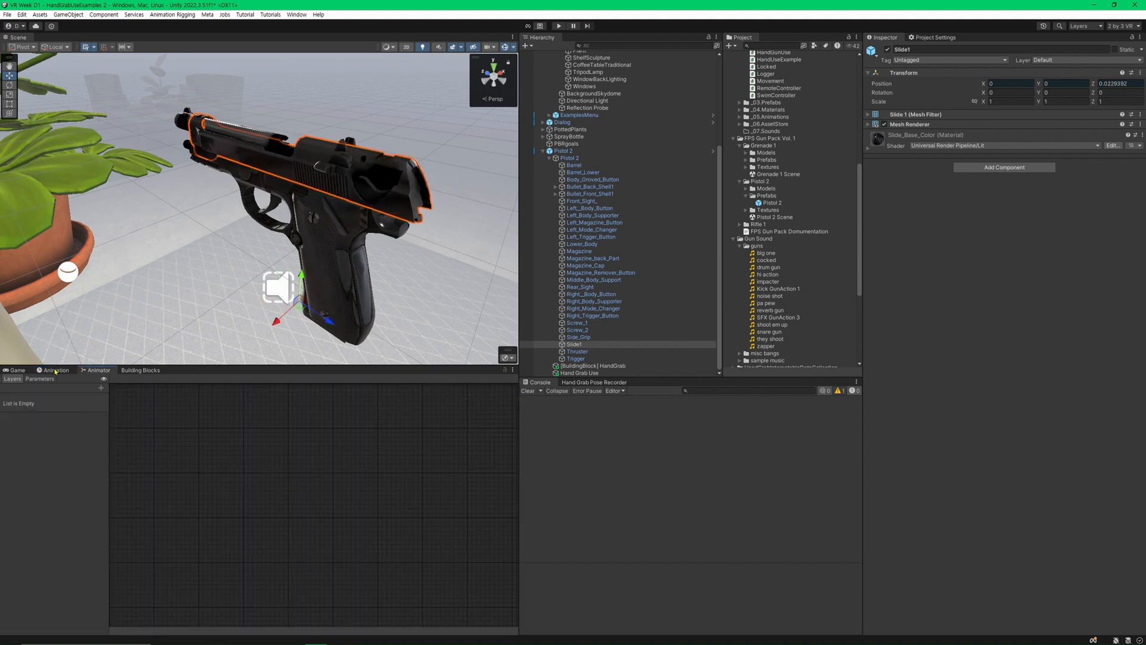
left_click(56, 370)
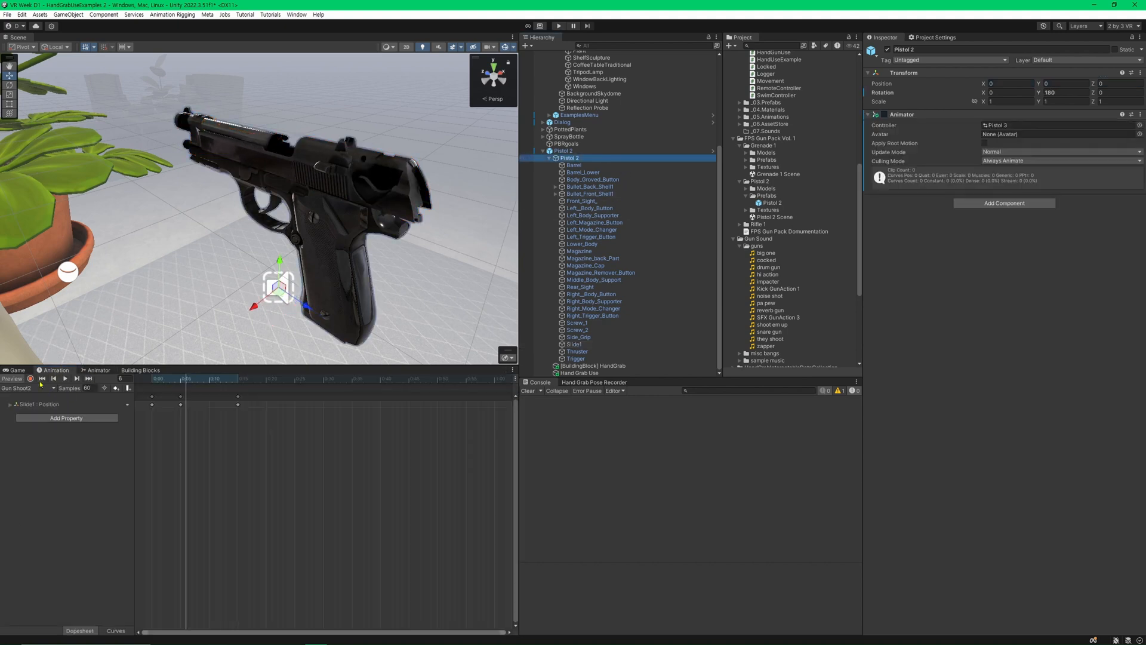
Create an empty state in the pistol's Animator controller and set it as the layer's default state.
left_click(96, 370)
left_click_drag(236, 486, 278, 482)
right_click(271, 526)
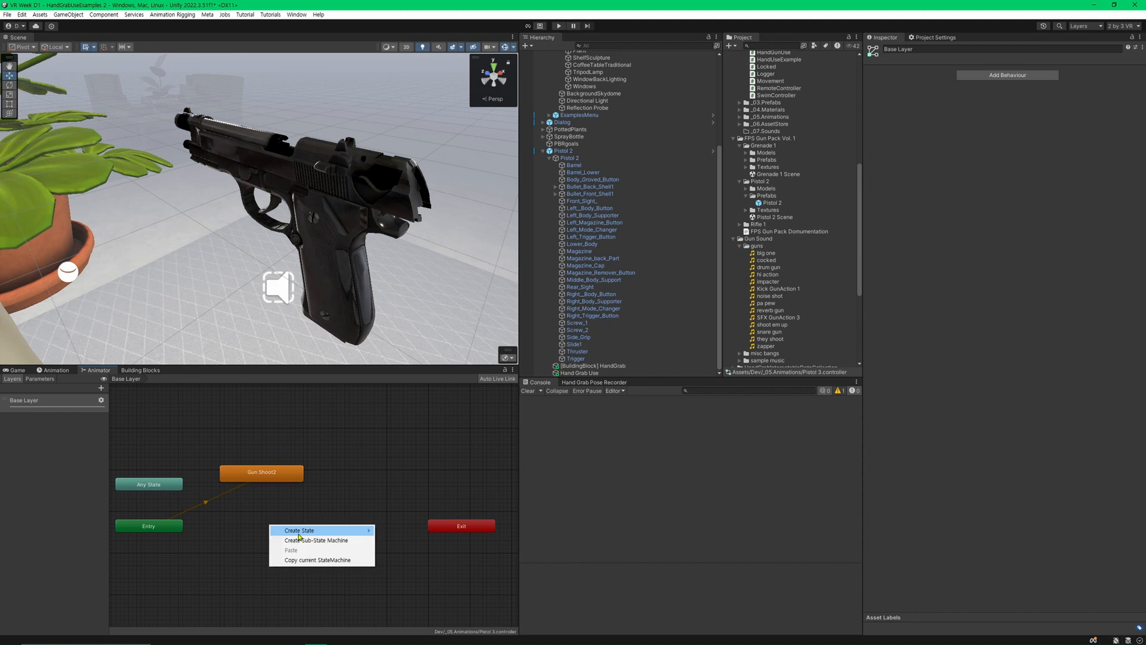
mouse_move(305, 530)
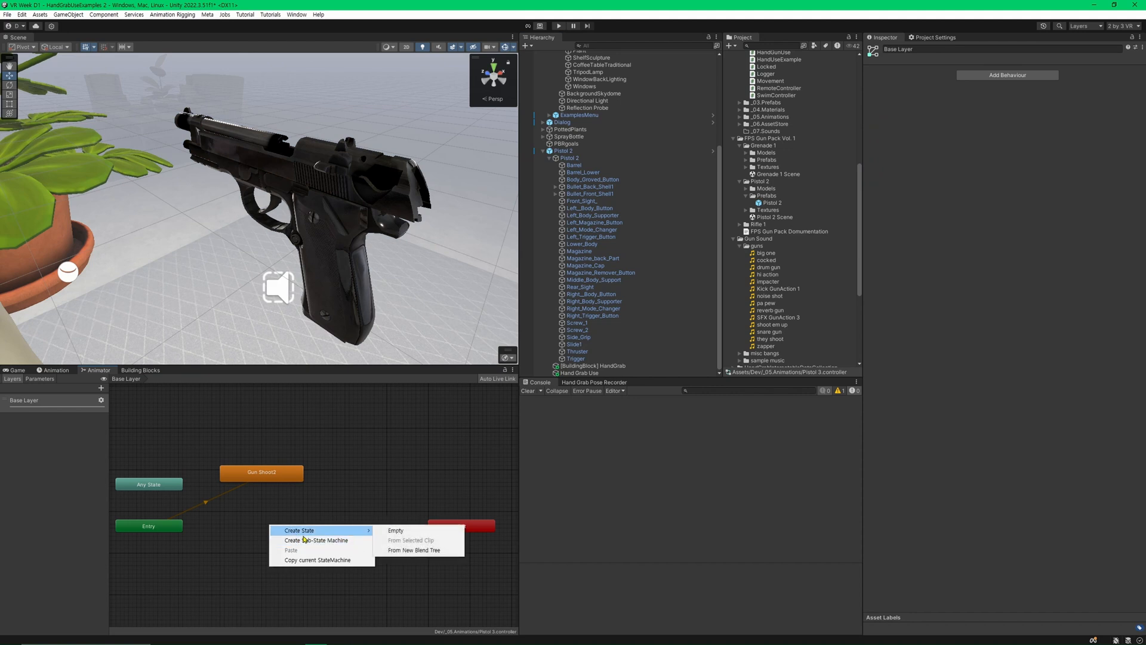
left_click(394, 530)
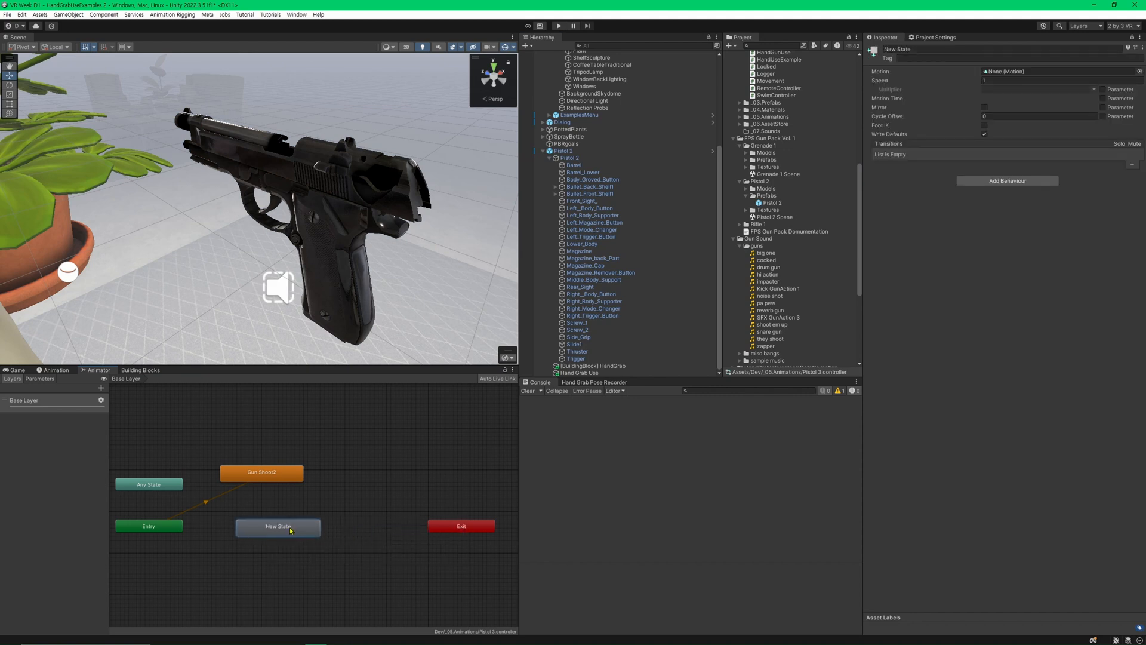
right_click(291, 530)
left_click(357, 545)
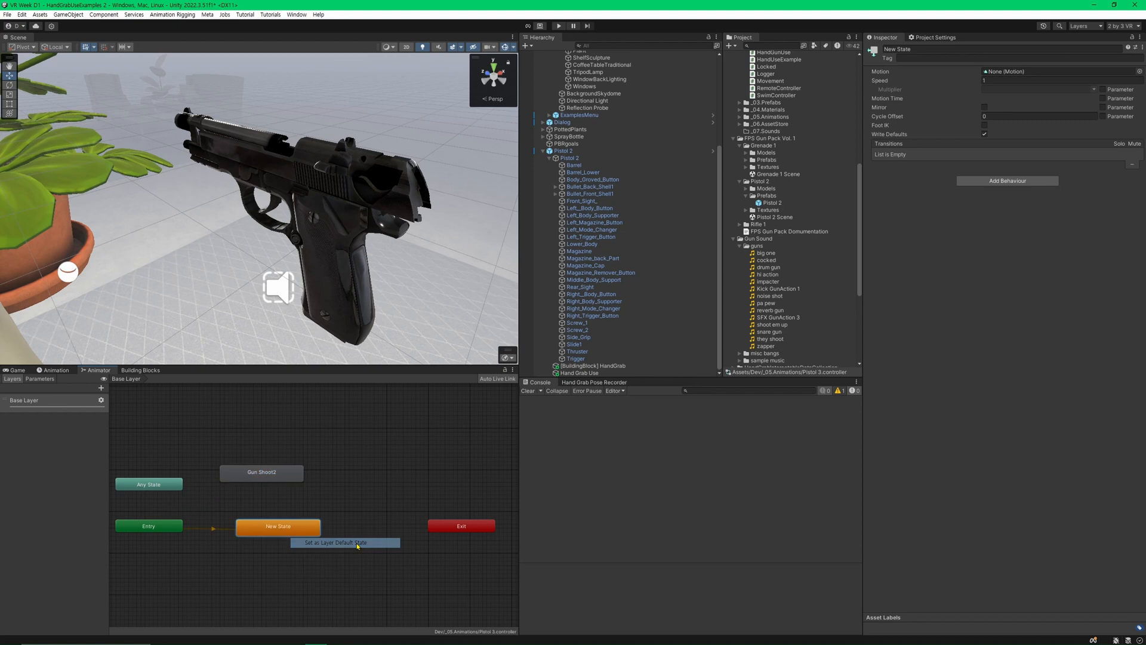
left_click(263, 558)
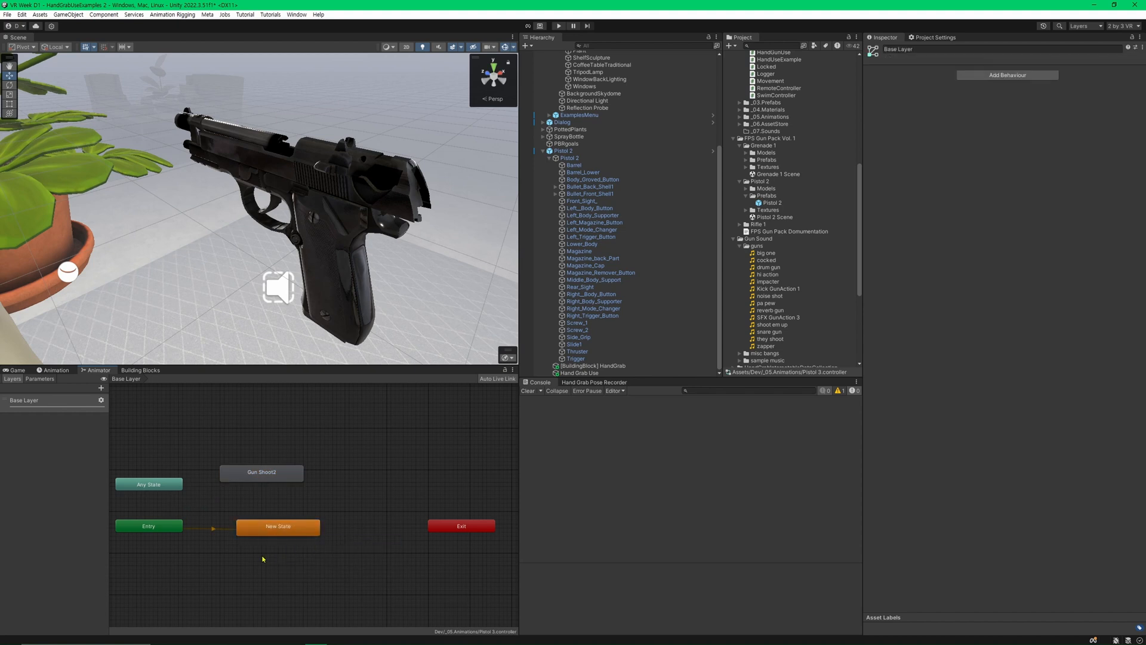
Make a transition from Any State to the Gun Shoot2 state.
left_click(41, 378)
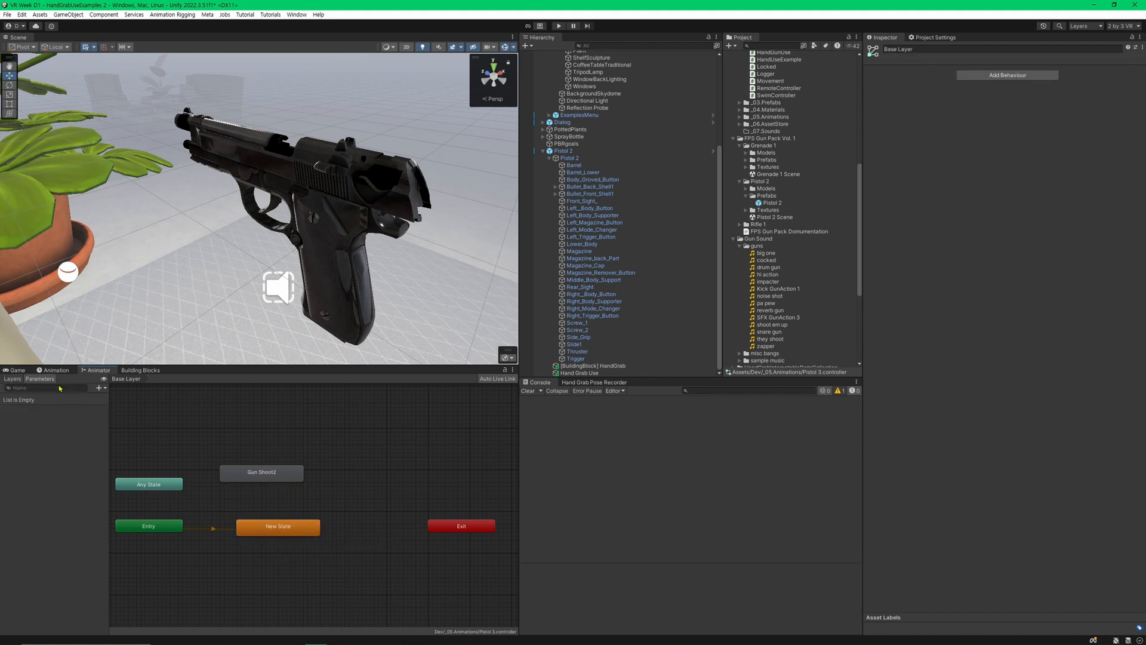
left_click(154, 488)
right_click(141, 486)
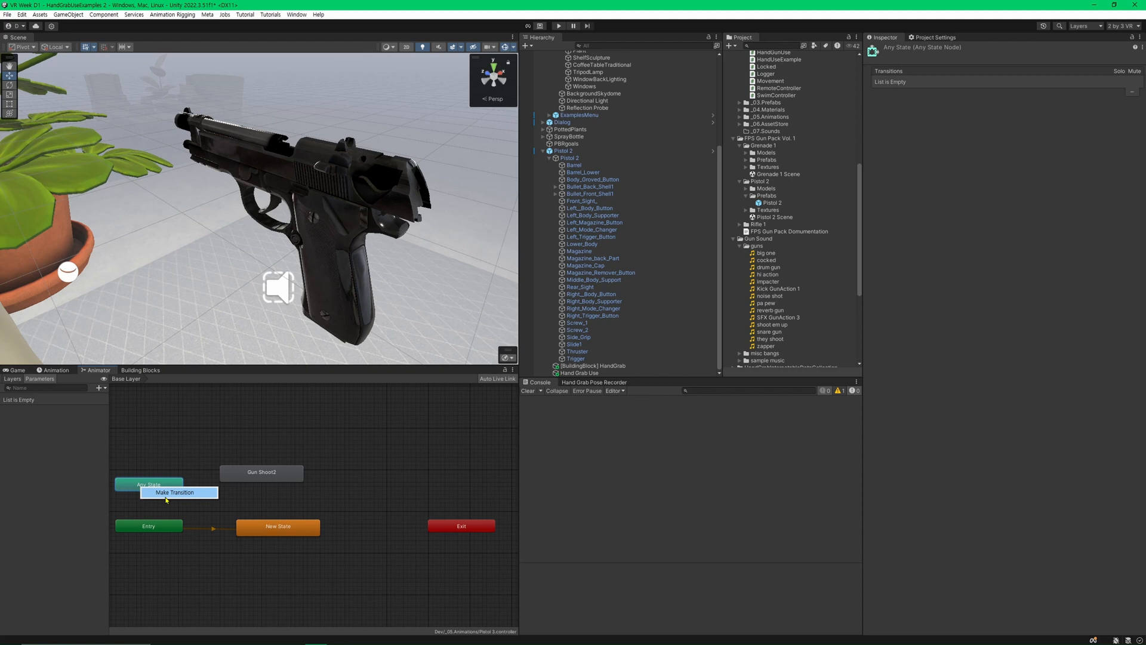
left_click(173, 492)
left_click(236, 476)
left_click(243, 493)
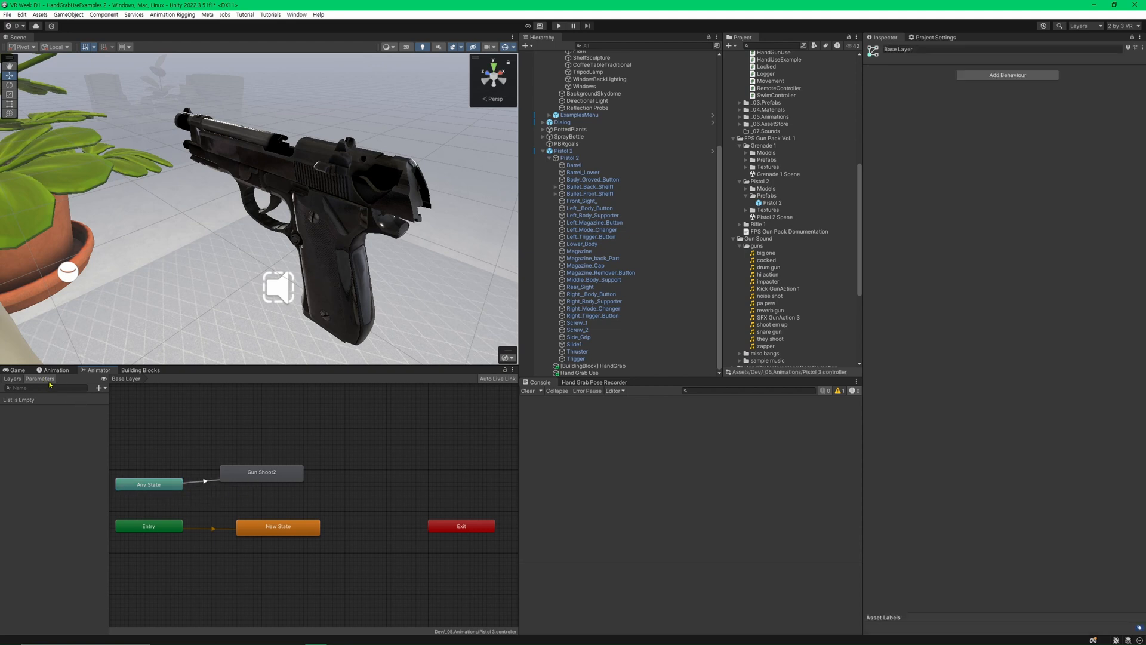
Add a trigger parameter named Shoot to the Animator controller.
left_click(100, 388)
left_click(129, 432)
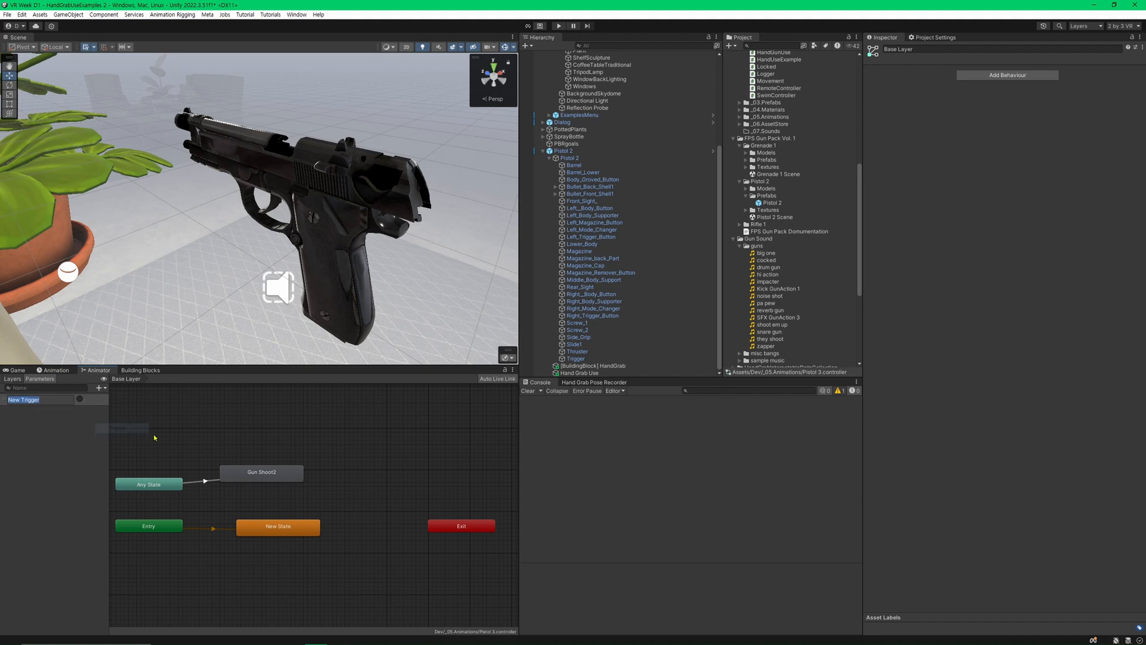
type("Shoot")
key("Return")
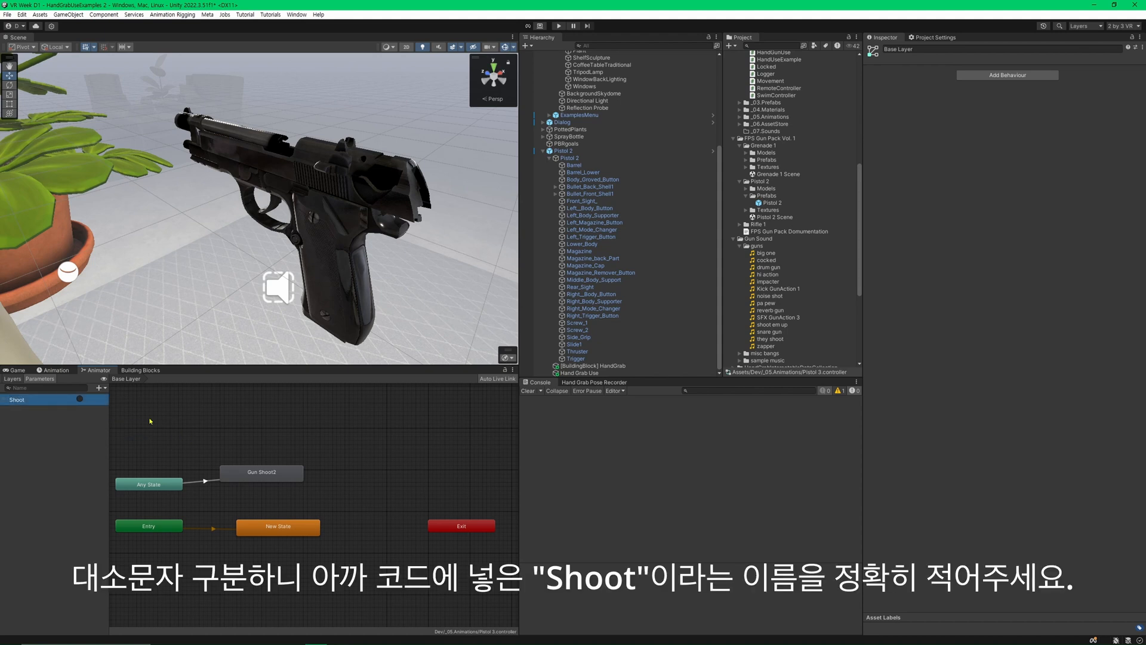
Add Shoot as the condition of the transition from Any State to Gun Shoot2.
left_click(206, 488)
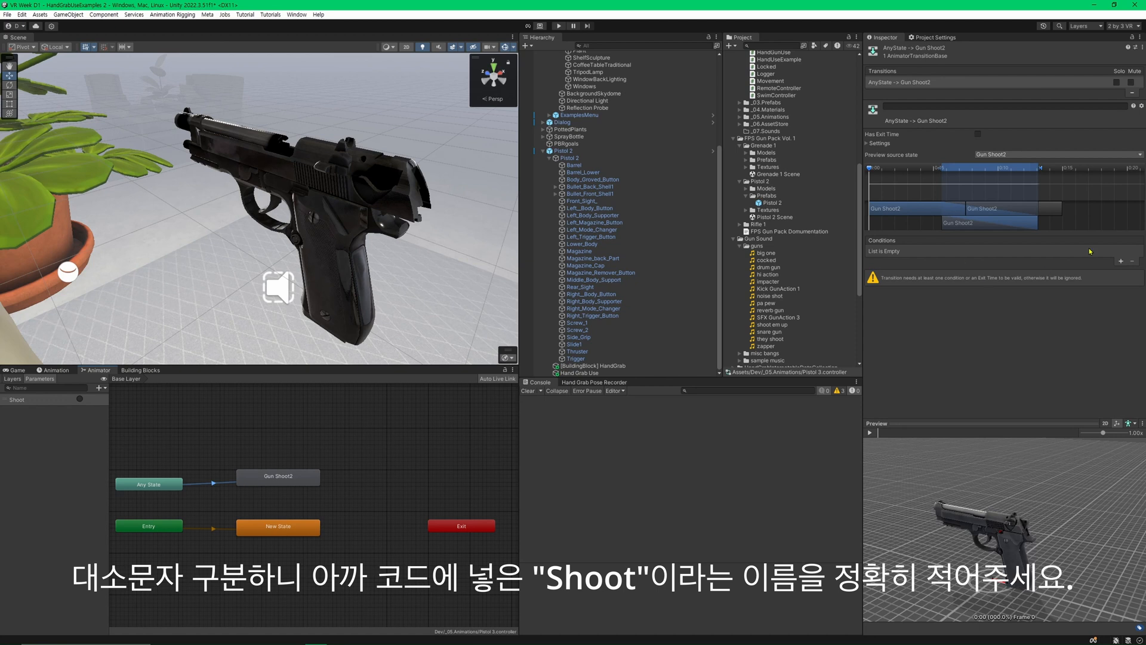
left_click(1121, 261)
left_click(910, 251)
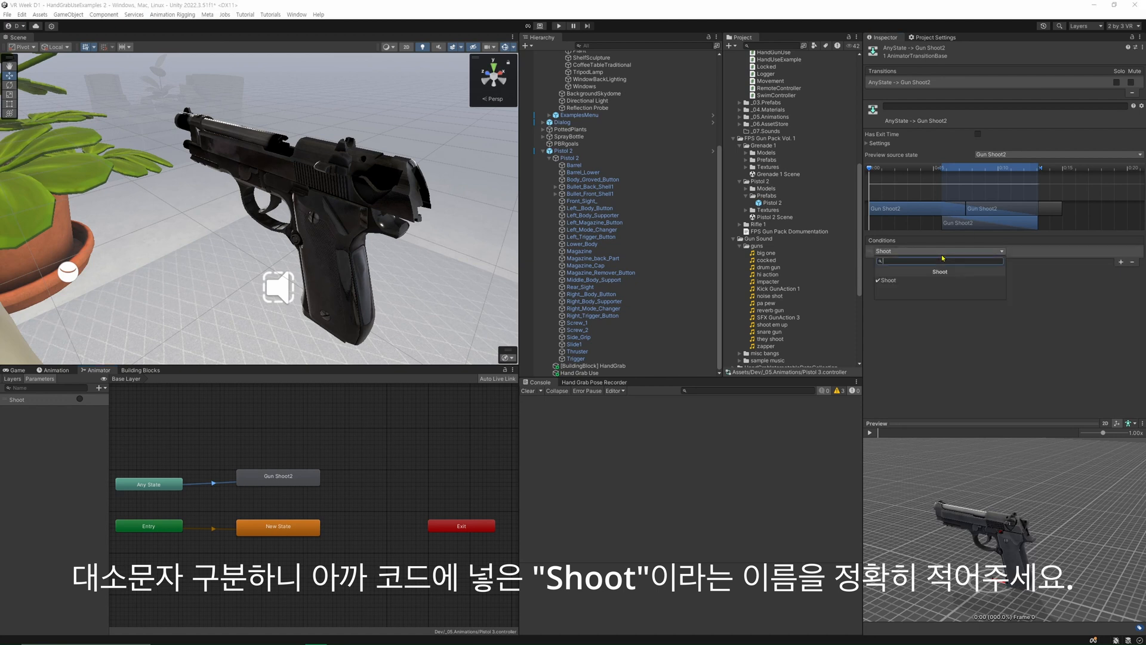
left_click(911, 283)
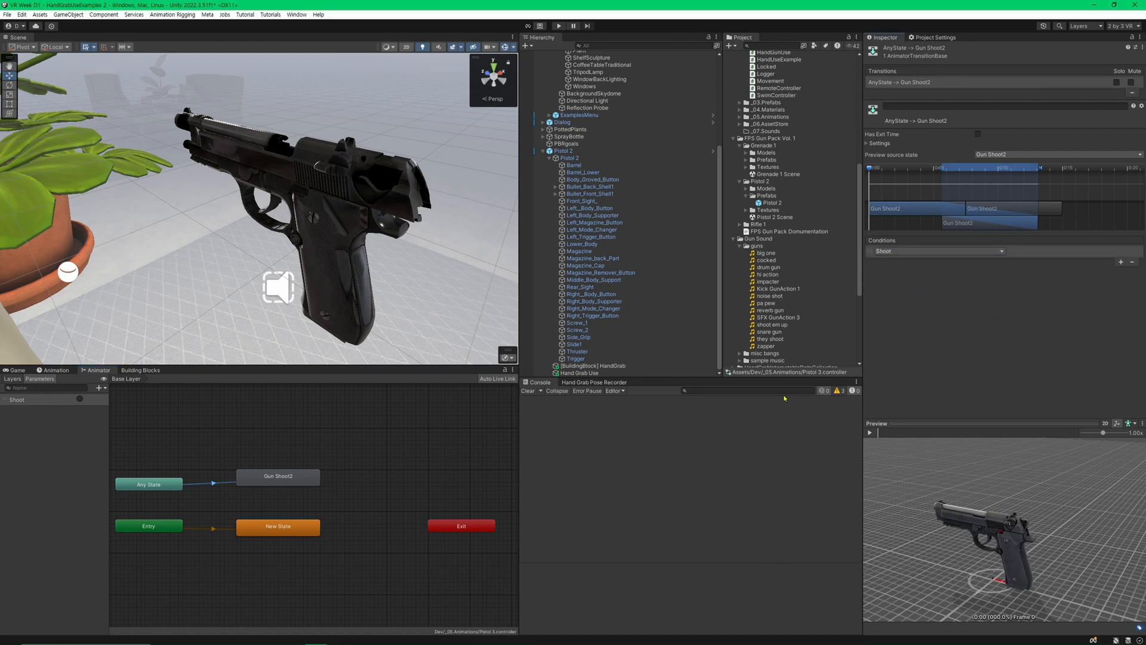
left_click(271, 527)
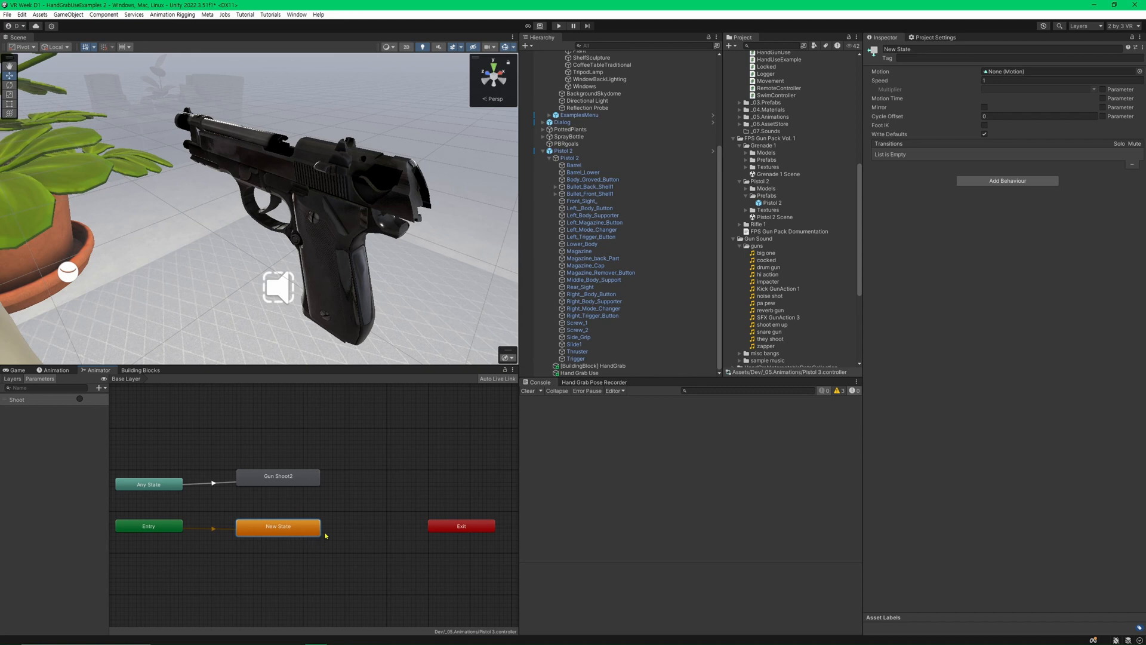
left_click(212, 482)
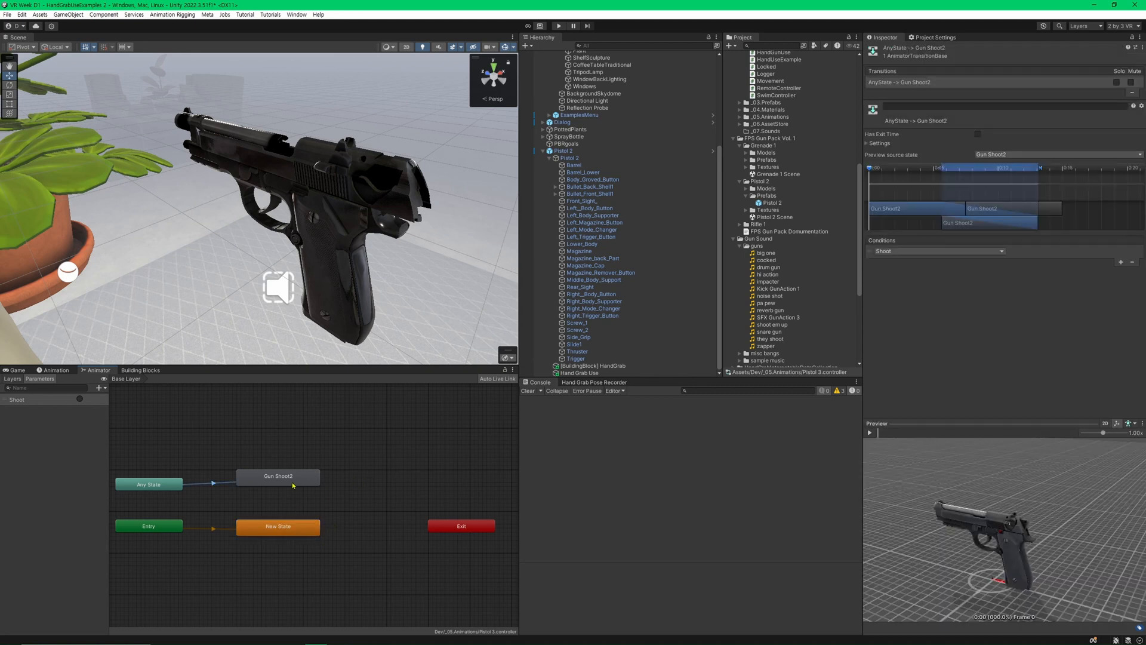
left_click(187, 494)
left_click(211, 483)
Turn off Loop Time on the Gun Shoot2 clip assigned as the state's motion, and save the scene.
left_click(262, 481)
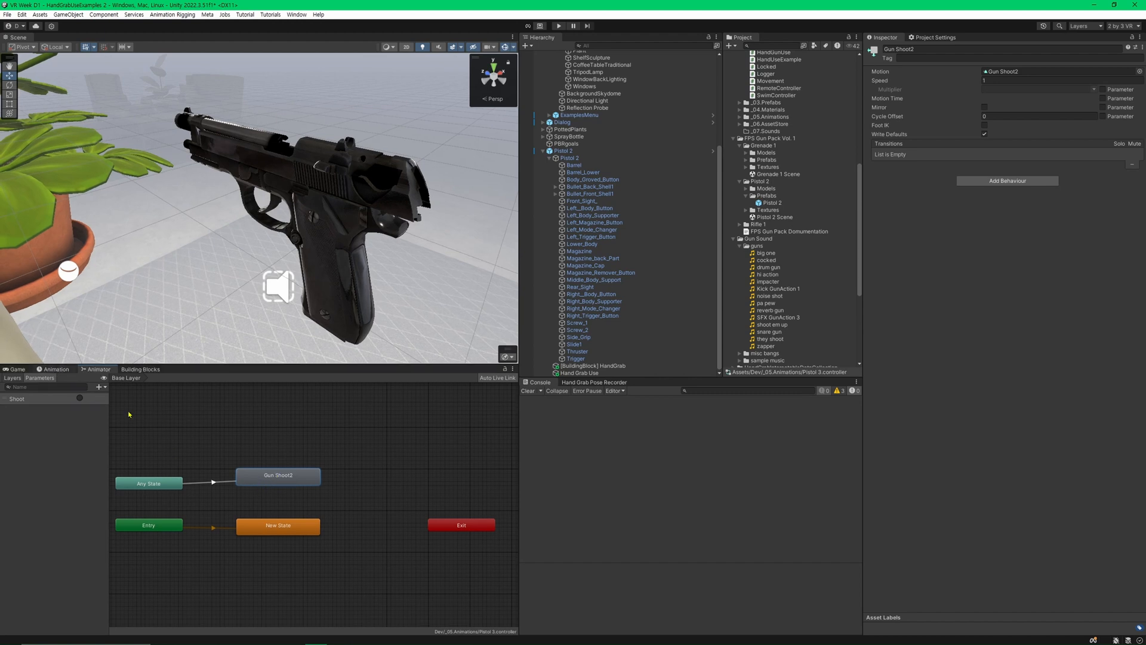
left_click(1008, 71)
left_click(774, 131)
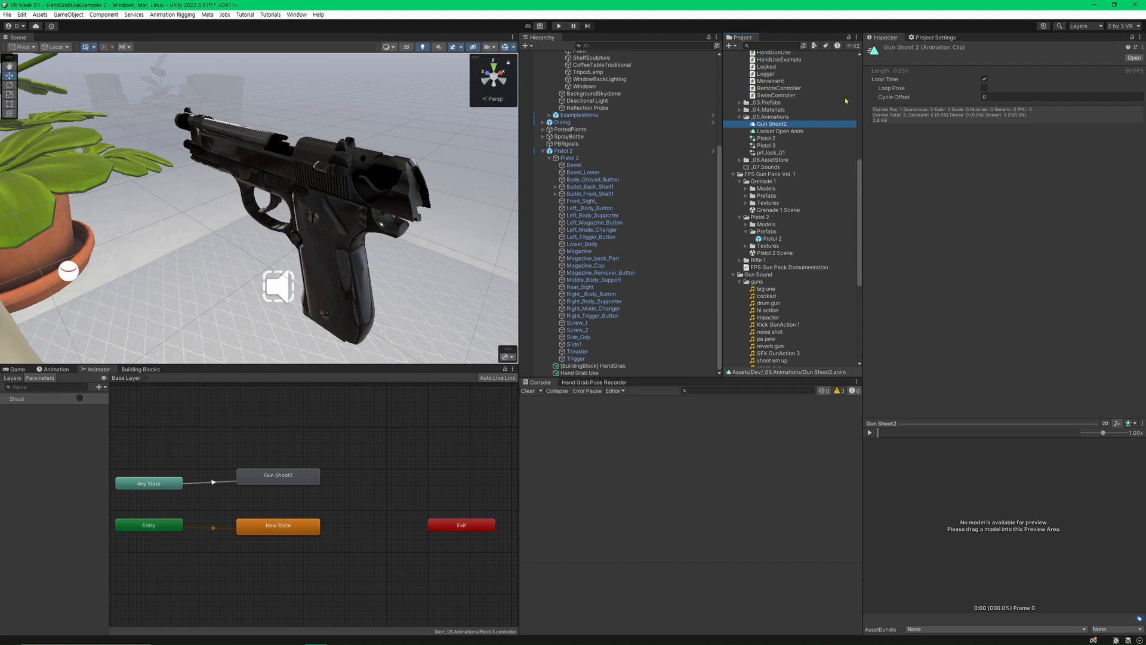
left_click(985, 80)
key("ctrl+s")
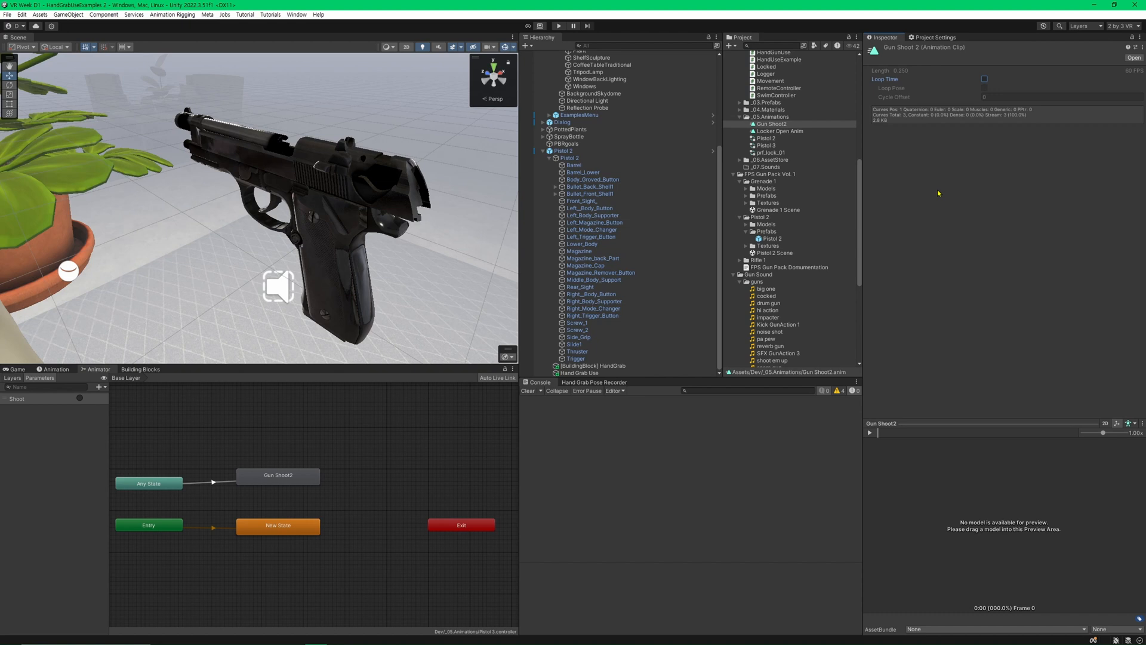
Assign the child Pistol 2's Animator as the Gun Animator of the parent Pistol 2's Hand Gun Use script and save.
left_click(562, 150)
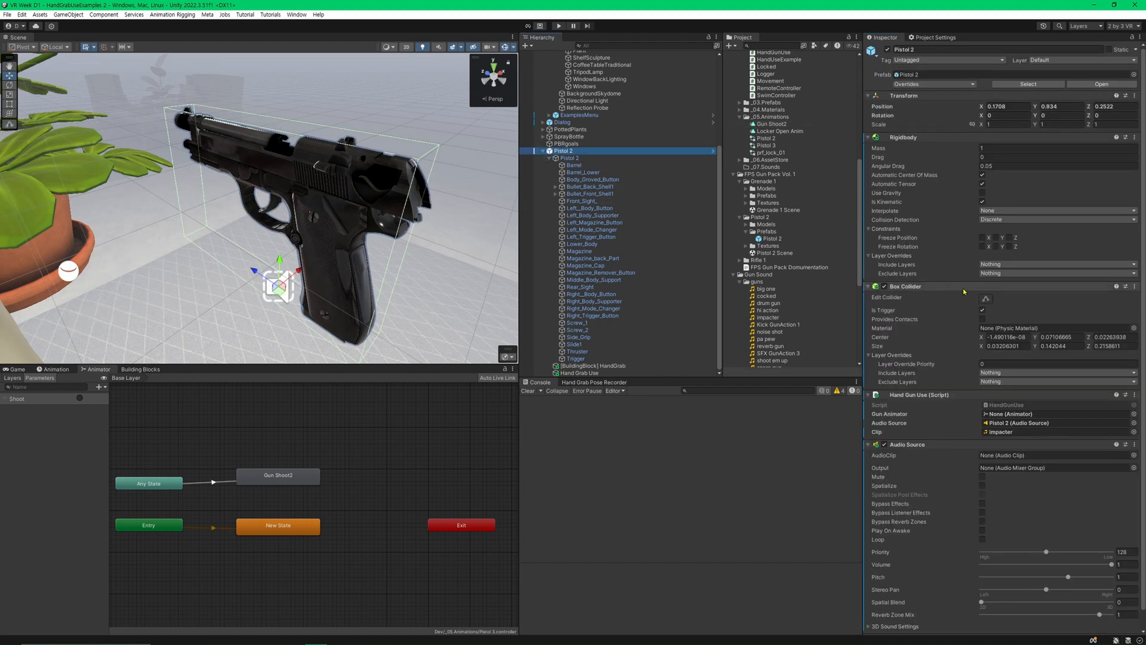
left_click(967, 138)
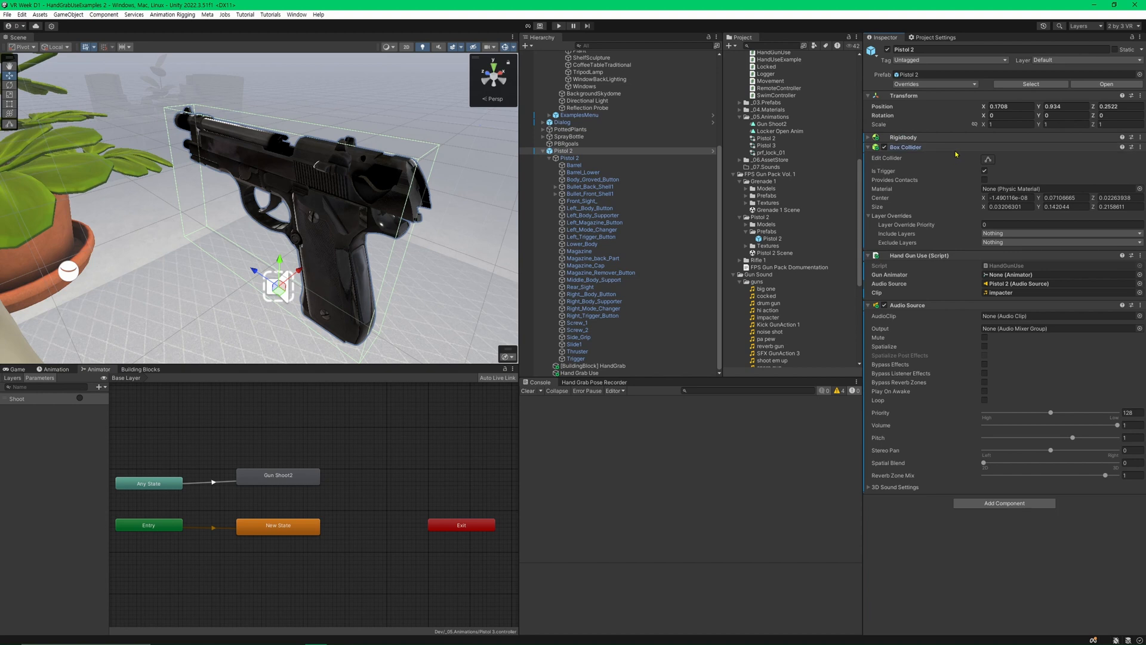
left_click(955, 147)
left_click(953, 207)
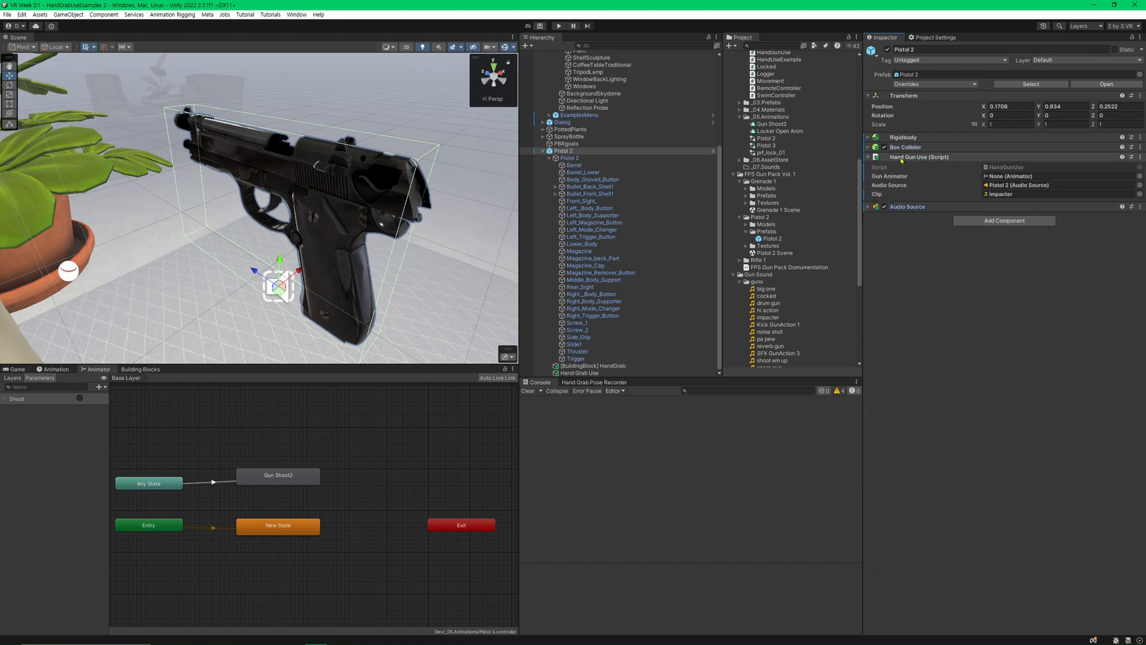
left_click(566, 158)
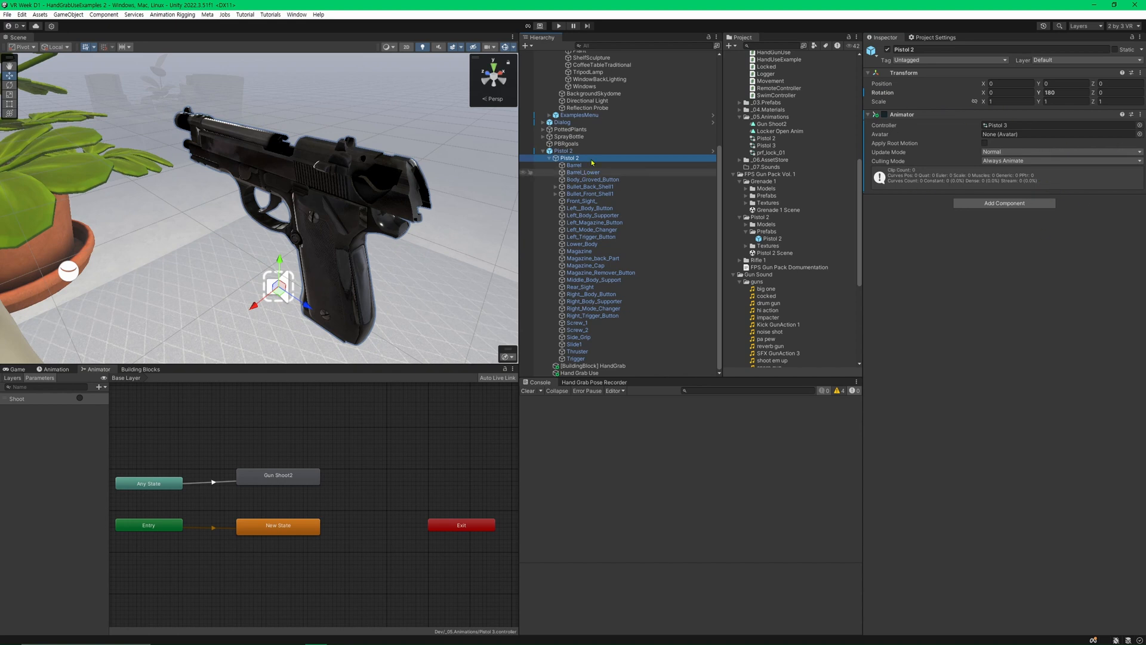
key("Up")
left_click_drag(1043, 173, 1042, 176)
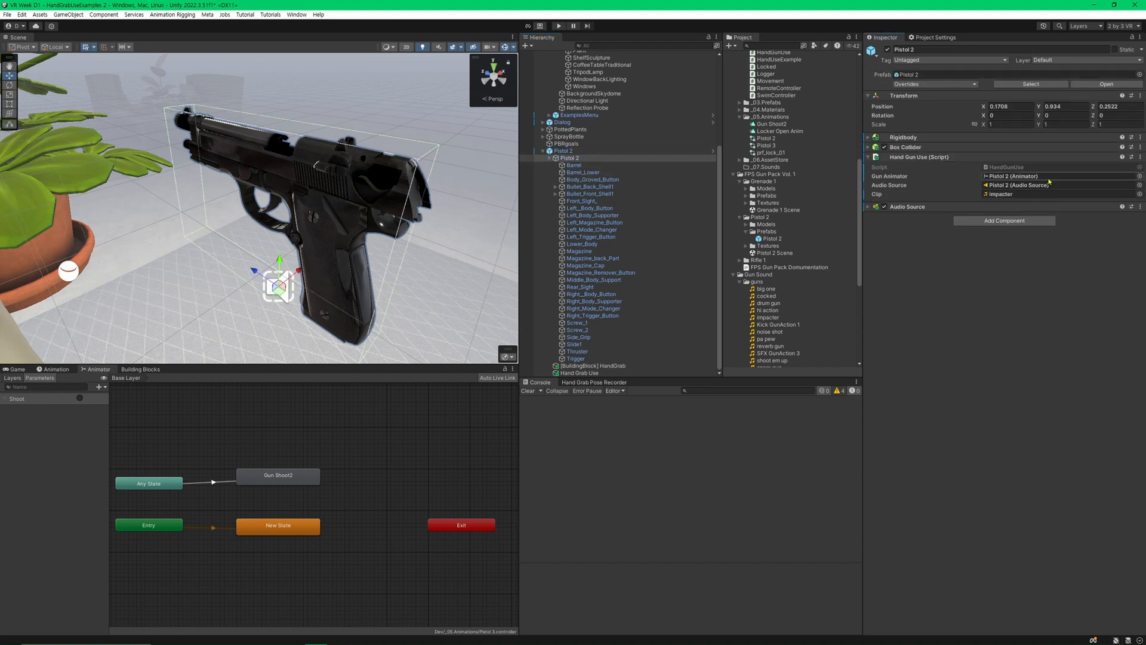
key("ctrl+s")
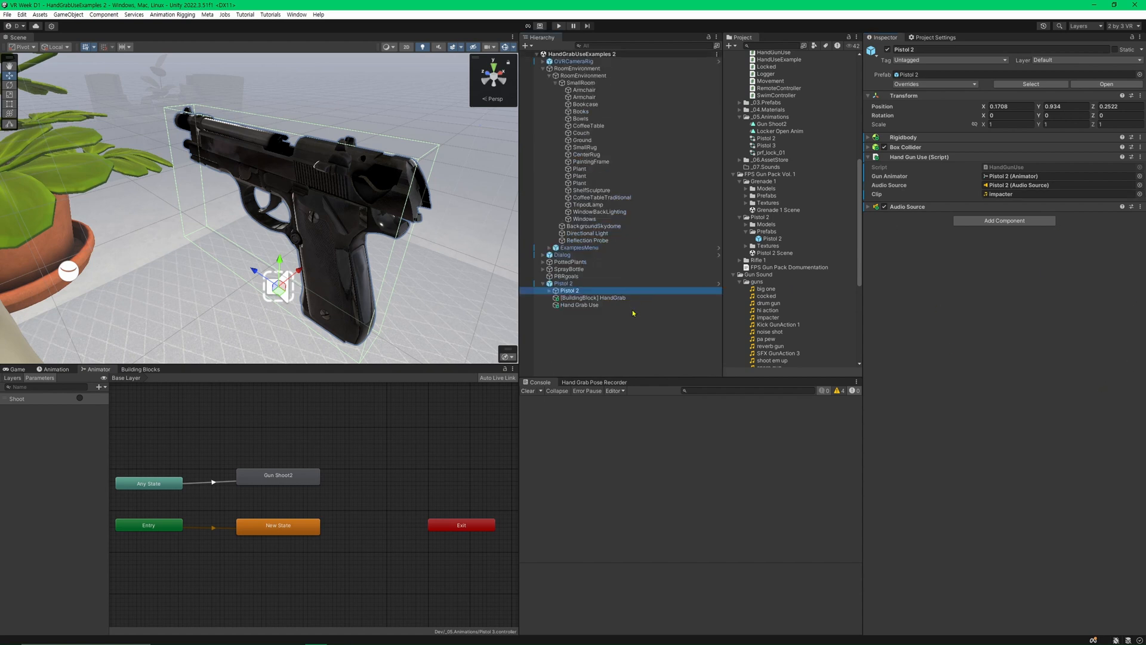
Check Hand Grab Use's Hand Use Delegate setting against the IHandGrabUseDelegate interface implemented in the HandGunUse script.
left_click(634, 306)
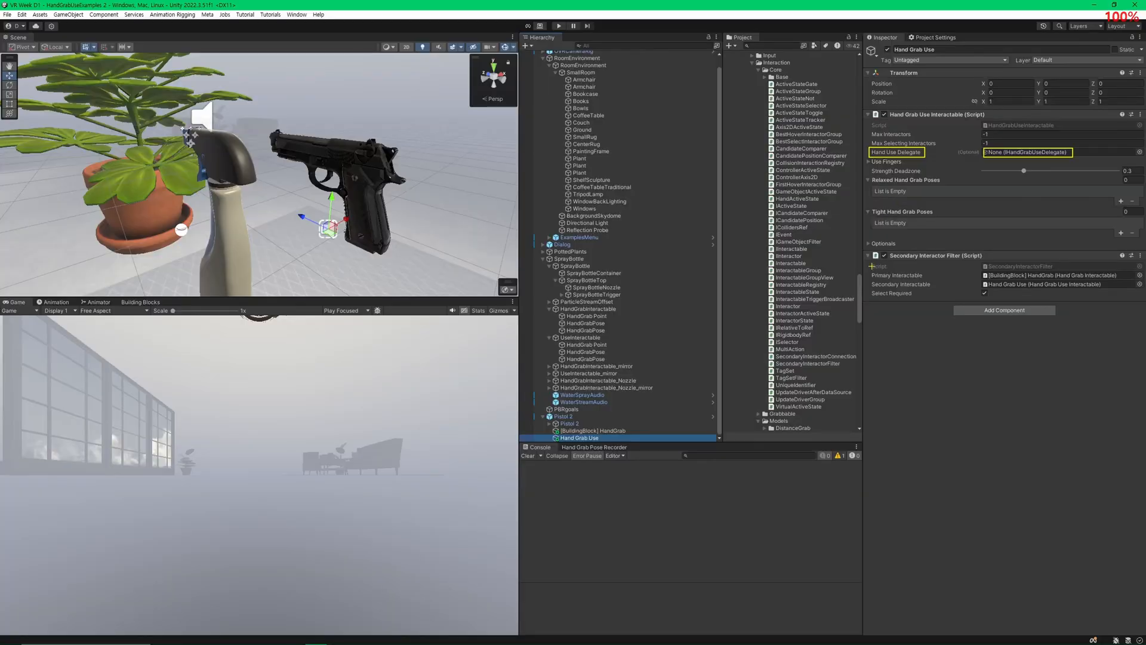
left_click(564, 416)
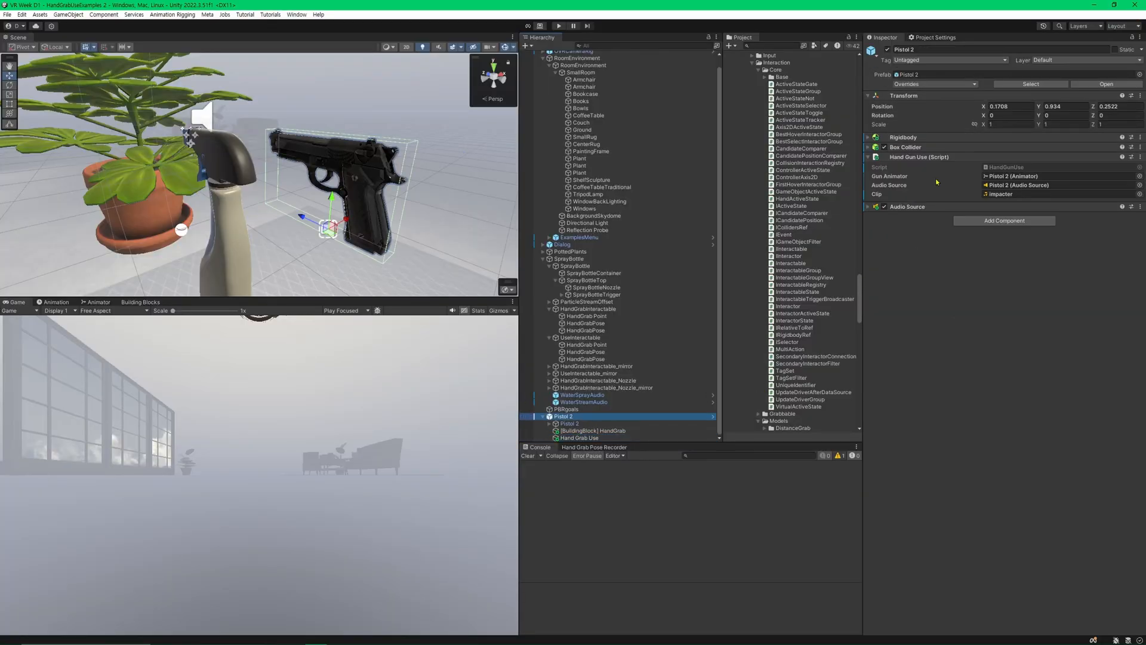
double_click(994, 167)
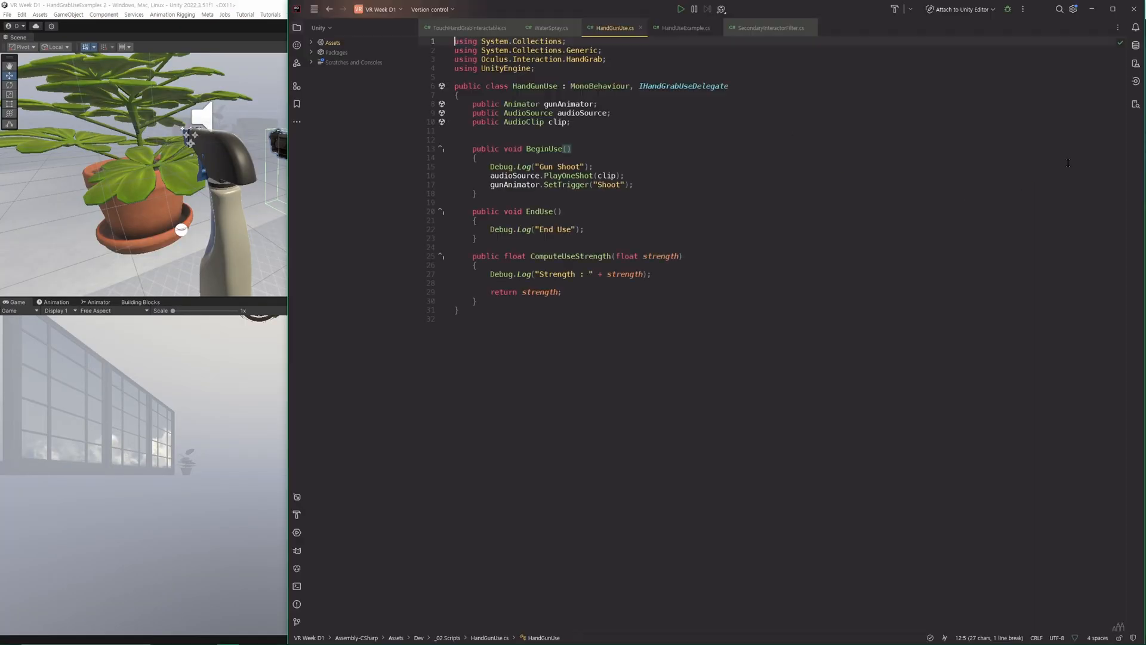
double_click(670, 85)
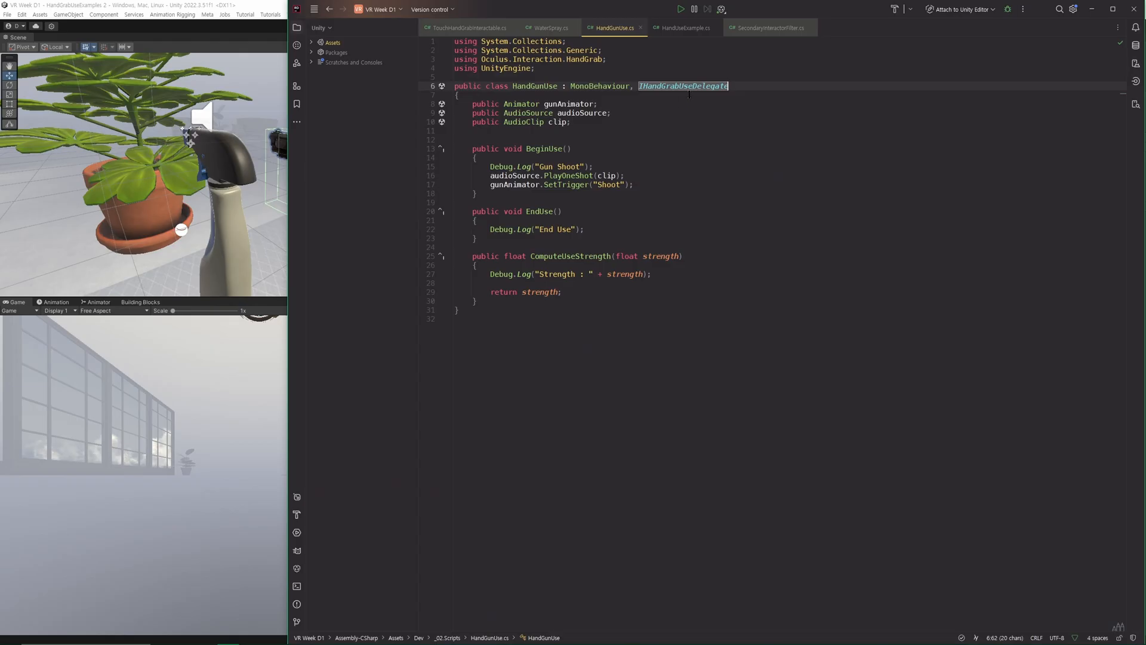
left_click(690, 215)
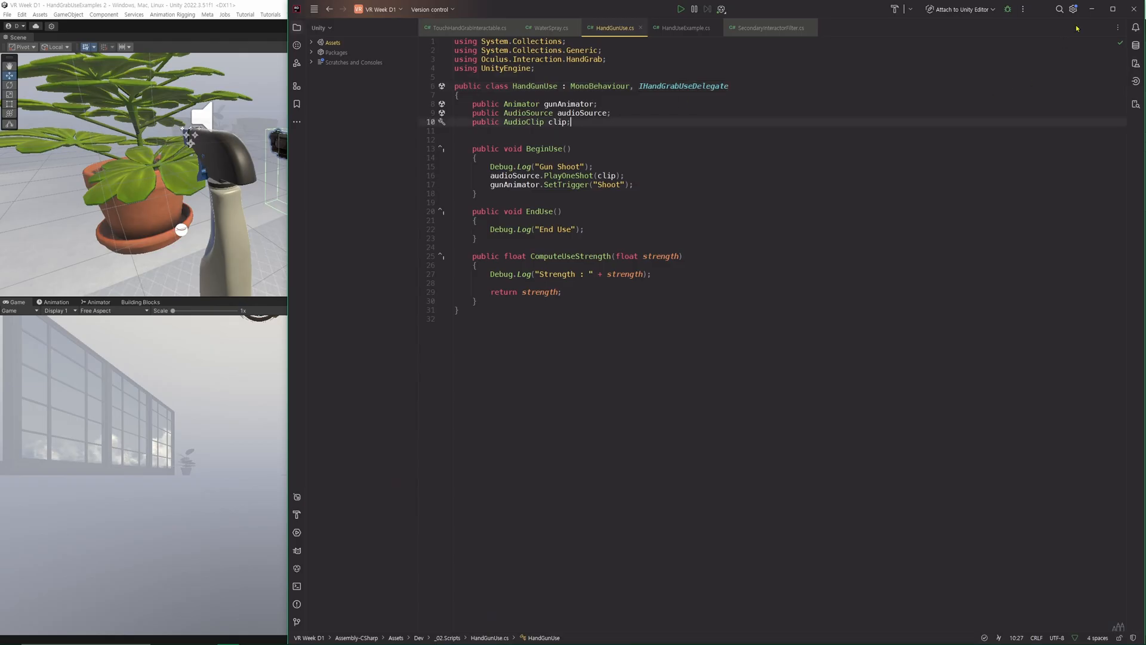
Assign the parent Pistol 2's Hand Gun Use script as the Hand Use Delegate of Hand Grab Use.
left_click(1091, 15)
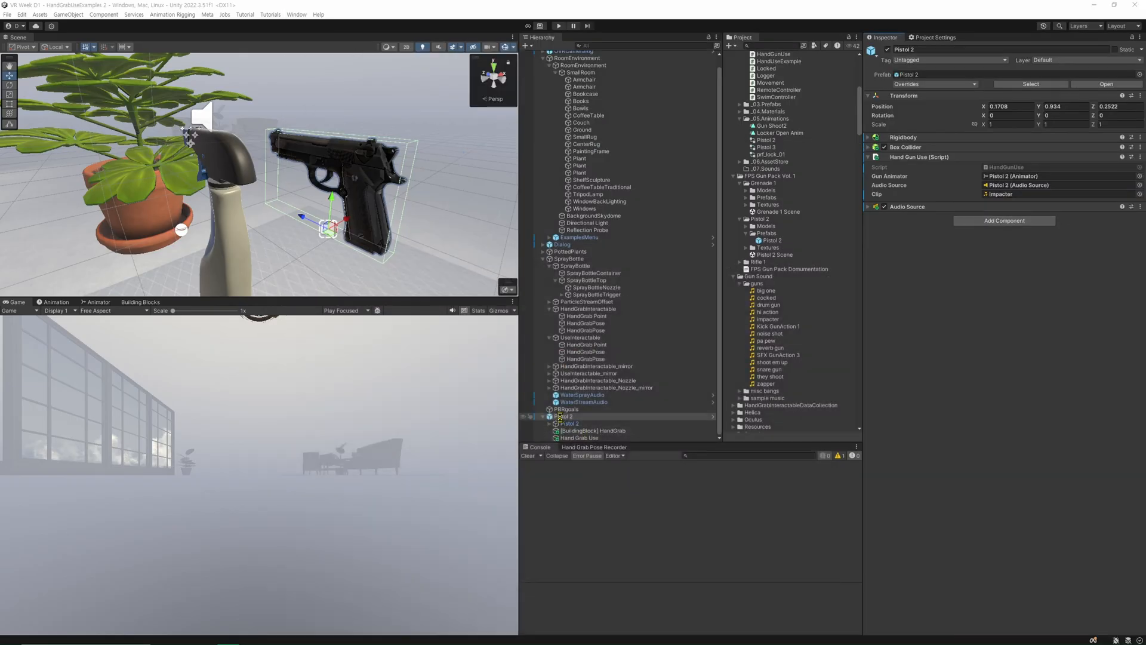
left_click(561, 417)
left_click(583, 438)
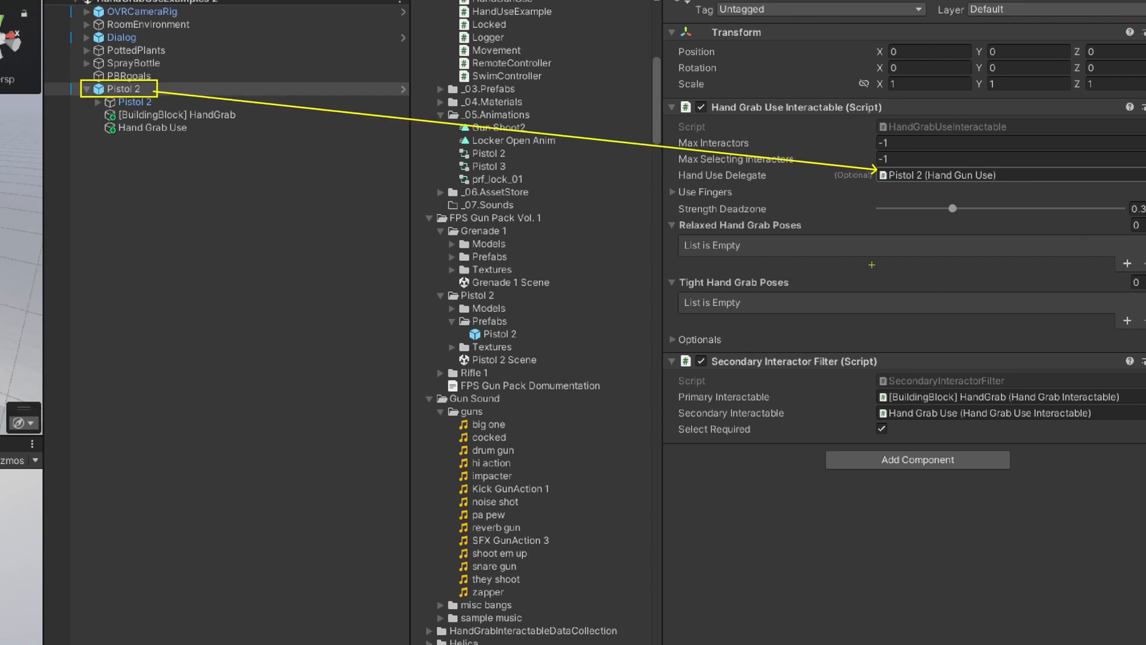
Examine the Relaxed and Tight Hand Grab Poses lists and the expanded Use Fingers settings of the Hand Grab Use Interactable.
left_click_drag(665, 182, 747, 200, "ctrl")
left_click_drag(670, 215, 815, 233, "ctrl")
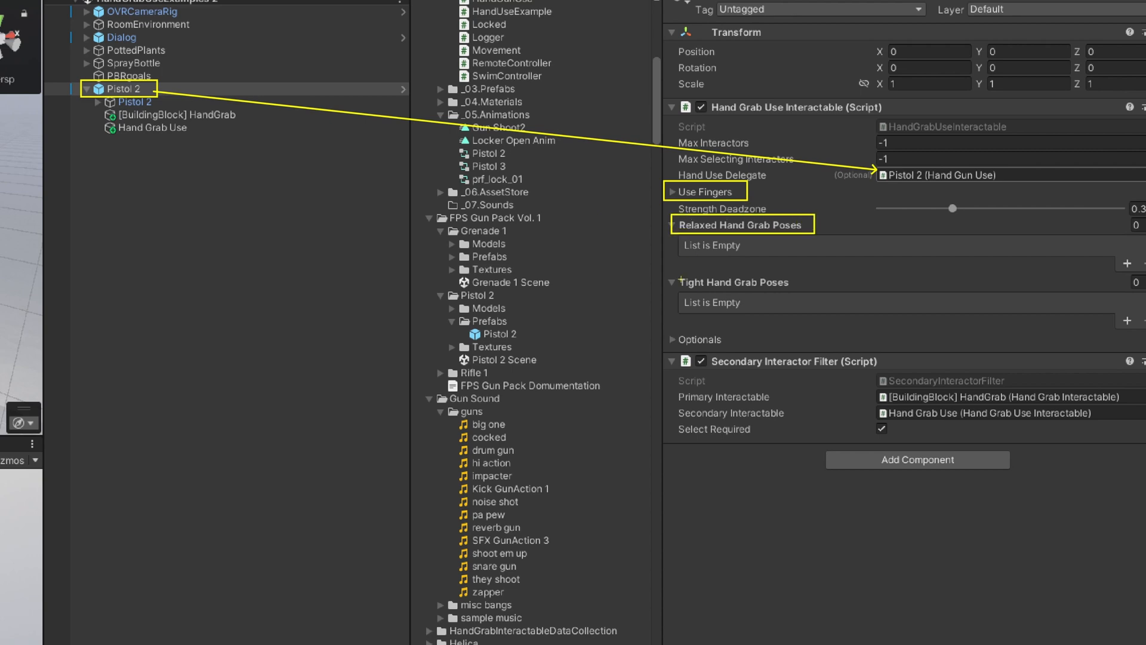
left_click_drag(674, 272, 805, 291, "ctrl")
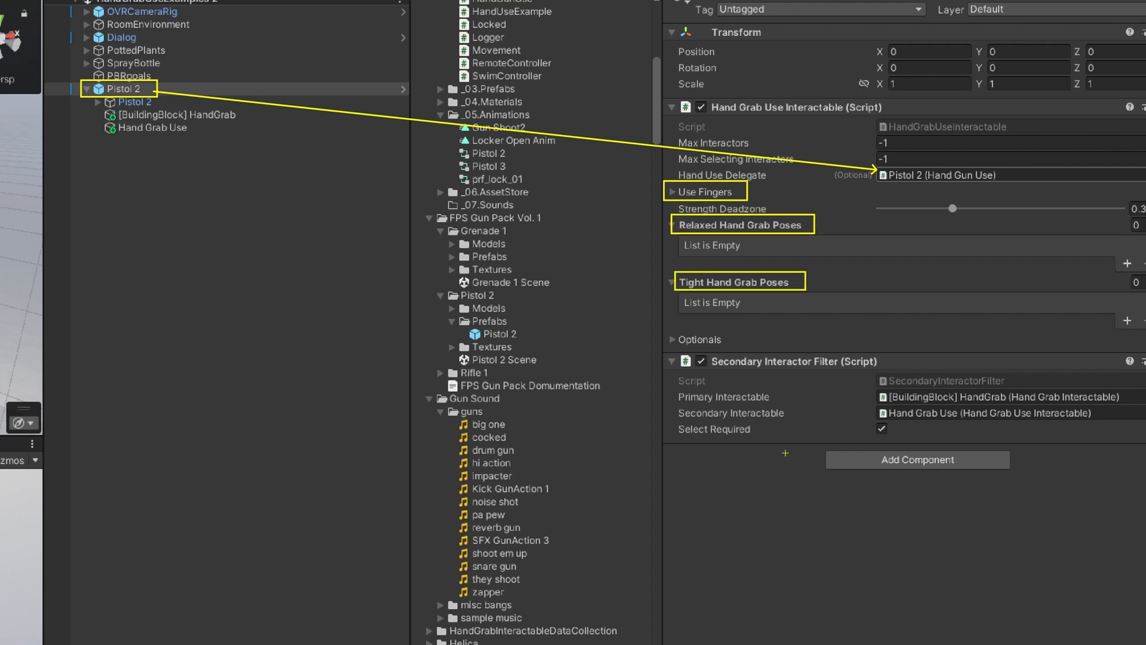
right_click(747, 304)
right_click(1001, 192)
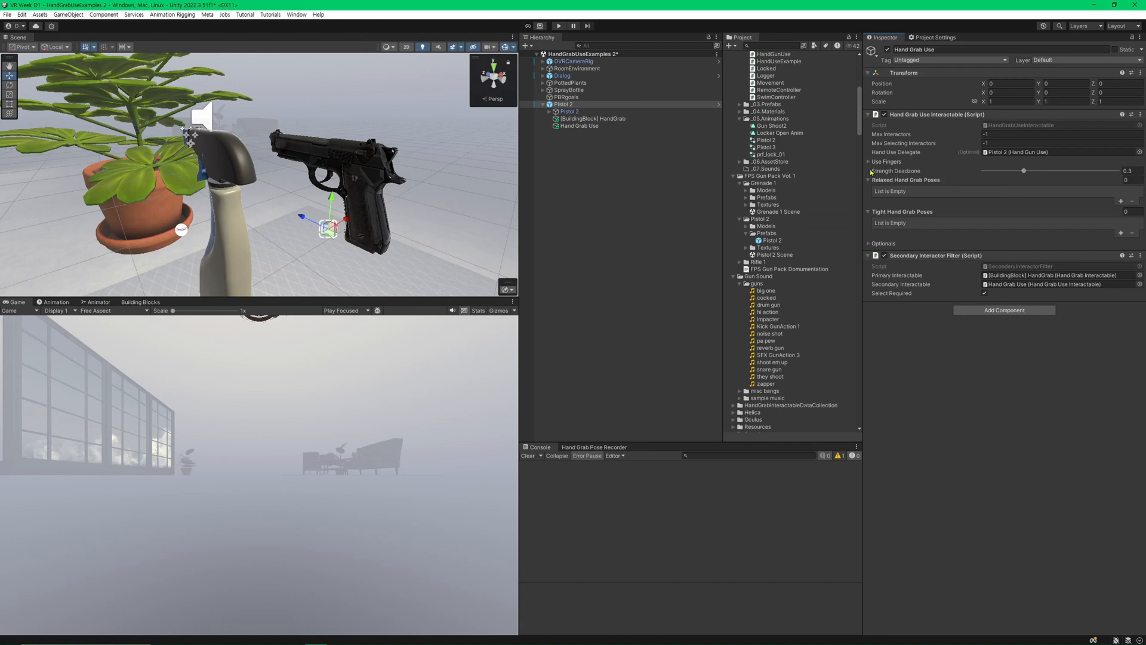
left_click(870, 164)
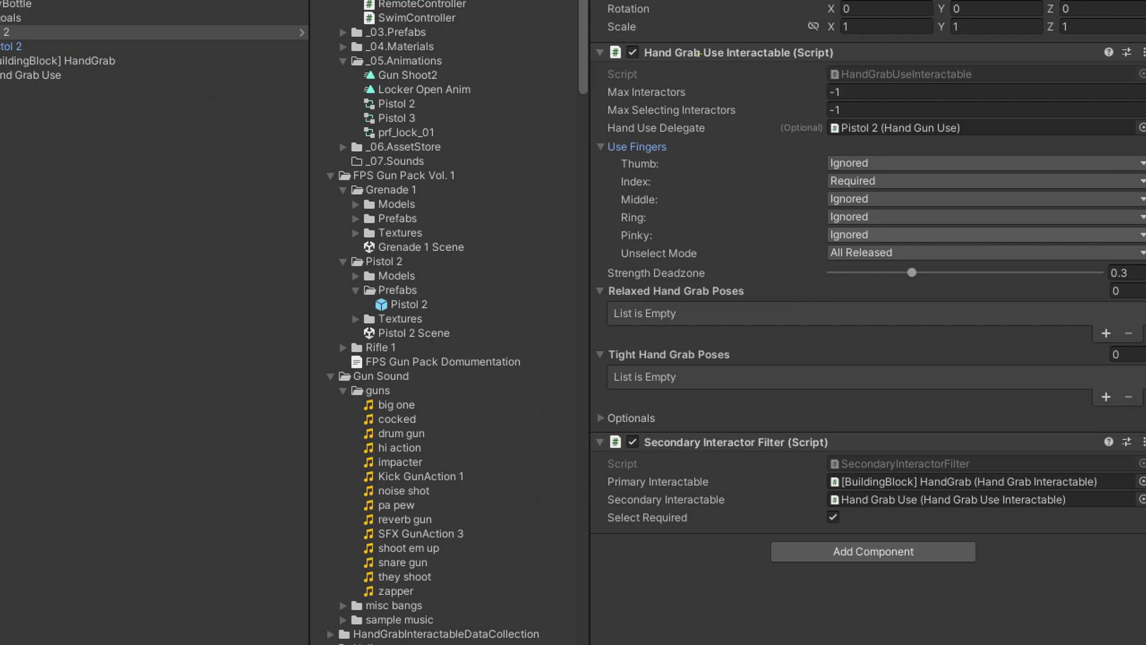
left_click_drag(698, 38, 730, 70, "ctrl")
left_click_drag(822, 172, 886, 193, "ctrl")
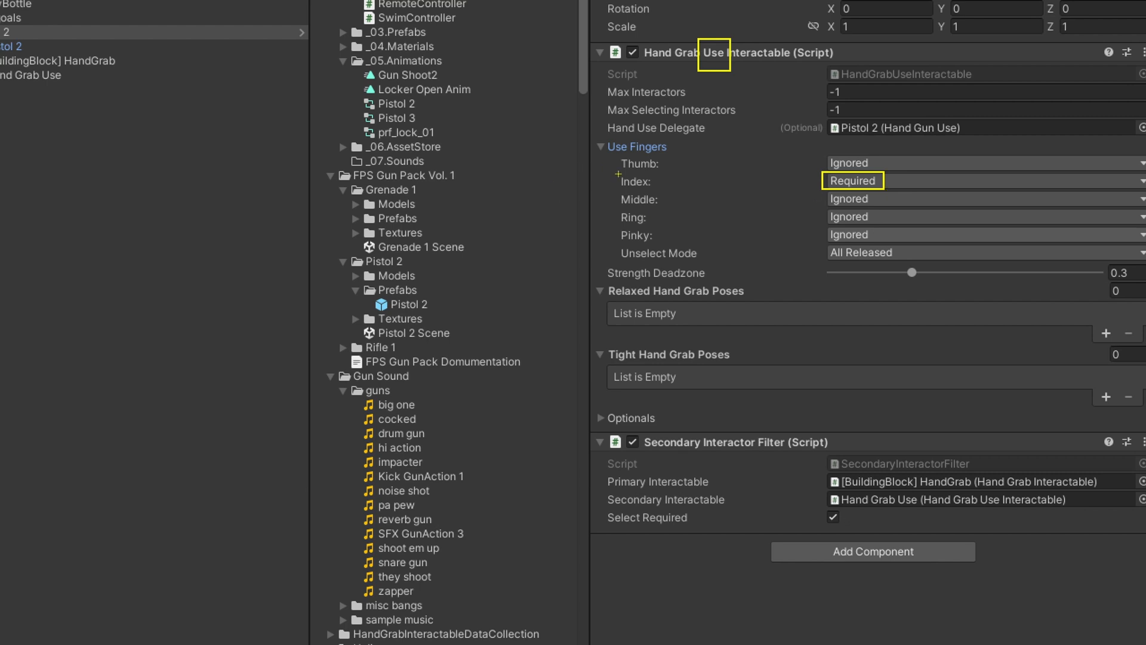
Review the Use Fingers requirements of the Hand Grab Use Interactable, comparing the index finger with the other fingers.
left_click_drag(615, 188, 658, 186)
left_click_drag(831, 164, 873, 162)
mouse_move(833, 204)
left_mouse_down()
mouse_move(867, 202)
mouse_move(888, 217)
mouse_move(884, 234)
left_mouse_up()
left_click_drag(608, 170, 665, 191)
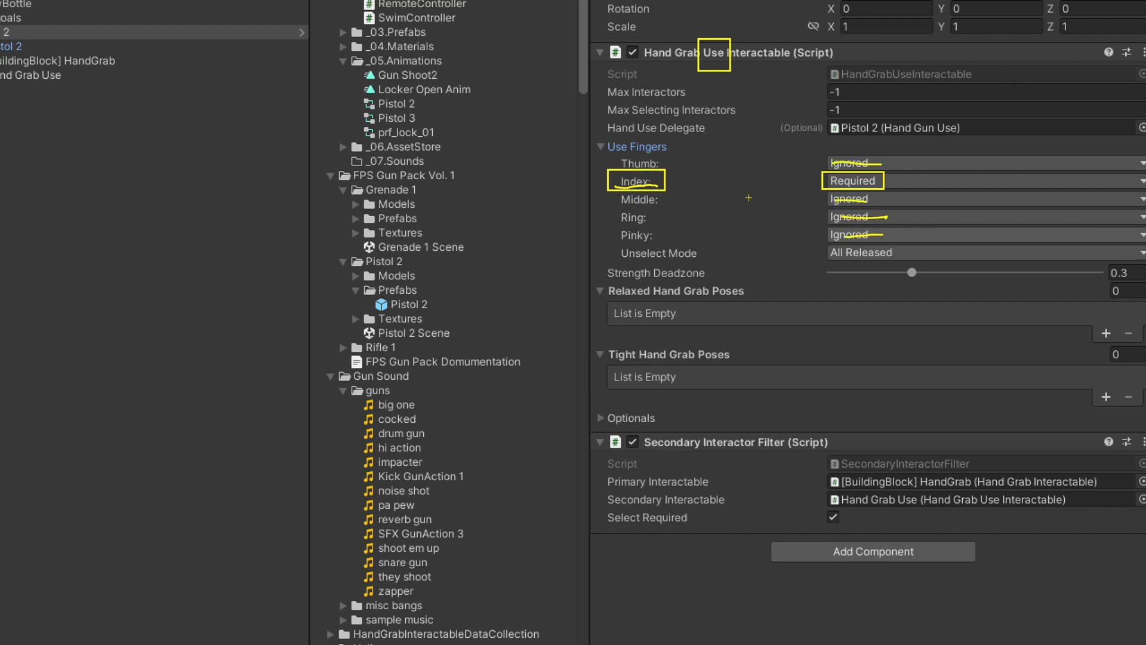
left_click_drag(963, 174, 889, 181)
Set the Strength Deadzone of the Hand Grab Use Interactable to 0.6.
left_click_drag(598, 261, 714, 285)
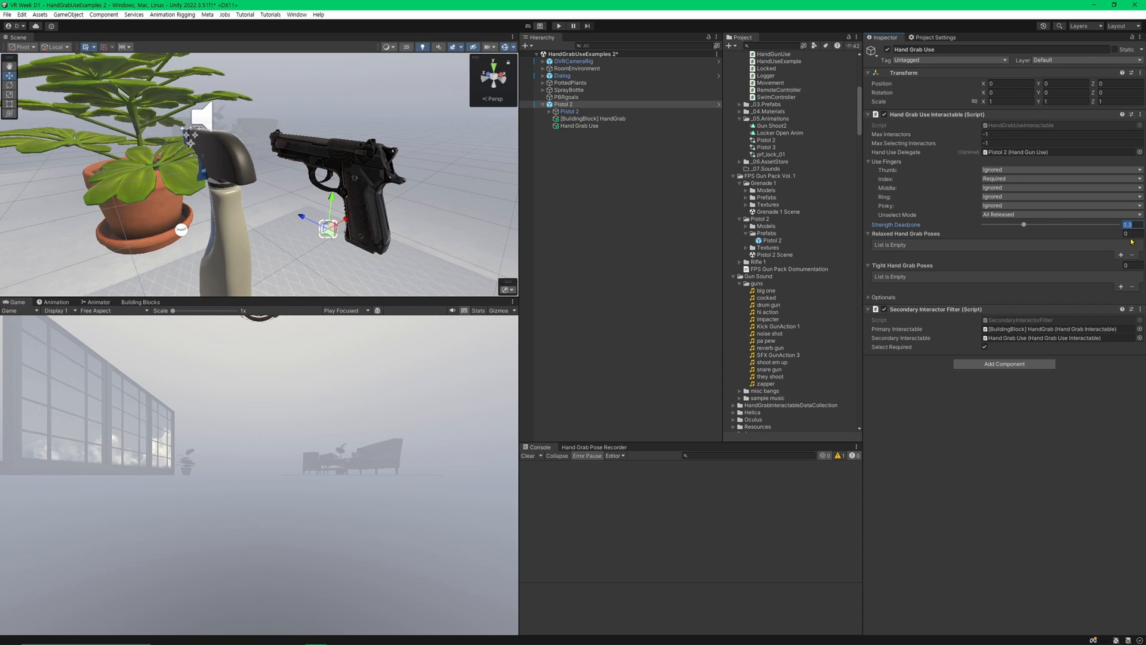
left_click(1121, 273)
type("0.6")
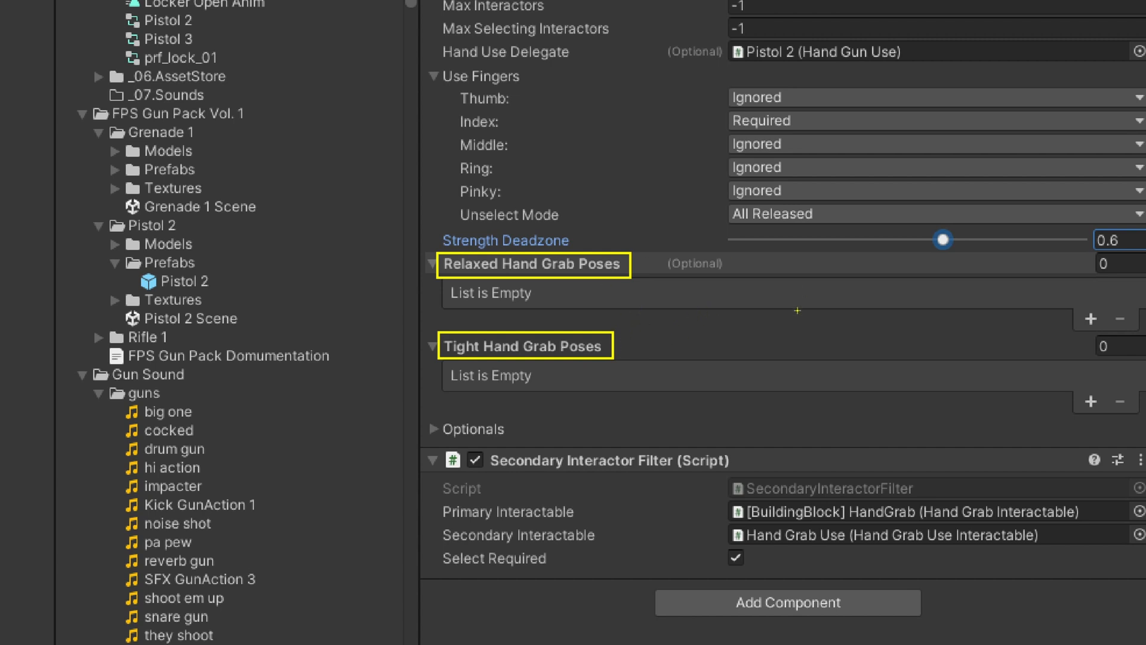
Examine how the required index finger relates to the Relaxed and Tight Hand Grab Poses for pulling the pistol's trigger.
left_click_drag(453, 111, 509, 133)
left_click_drag(722, 107, 809, 131)
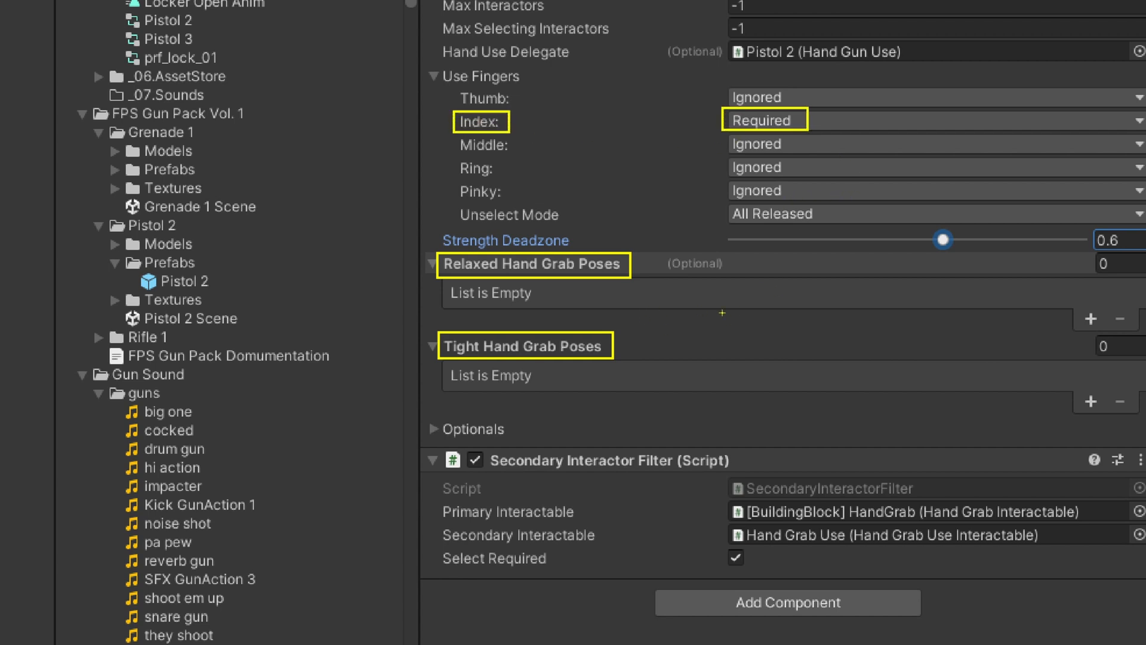
mouse_move(710, 282)
left_mouse_down()
mouse_move(710, 328)
mouse_move(790, 328)
left_mouse_up()
mouse_move(714, 280)
left_mouse_down()
mouse_move(642, 257)
mouse_move(717, 256)
left_mouse_up()
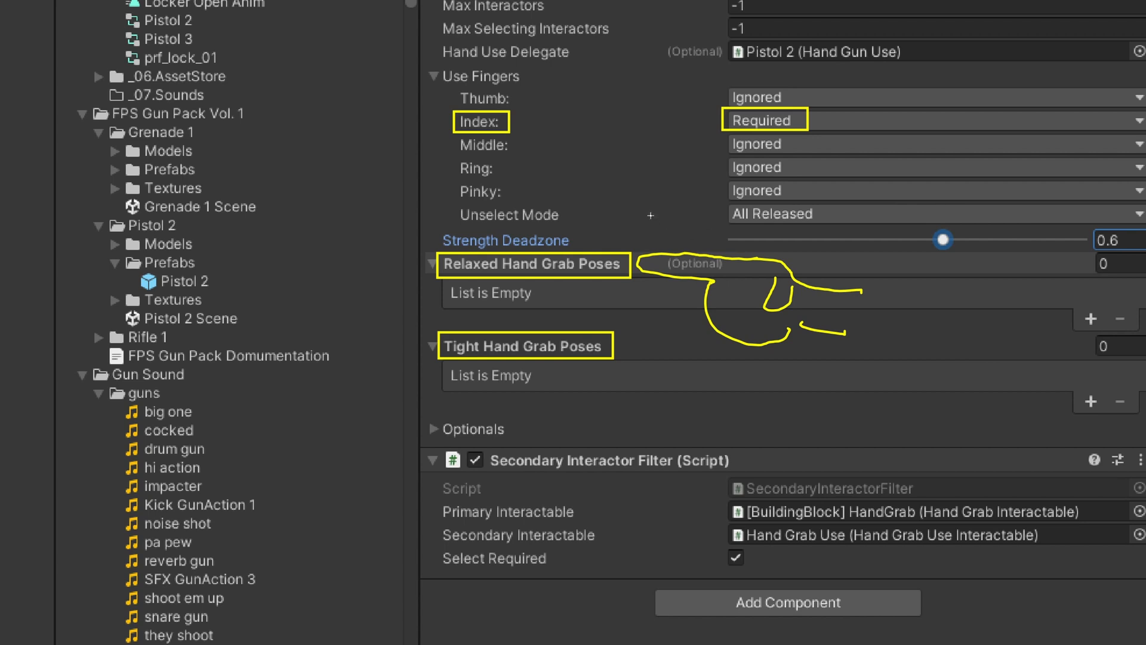
mouse_move(642, 195)
left_mouse_down()
mouse_move(570, 200)
mouse_move(732, 246)
mouse_move(728, 340)
mouse_move(778, 226)
mouse_move(819, 226)
mouse_move(768, 191)
mouse_move(743, 275)
left_mouse_up()
left_click_drag(736, 242, 721, 249)
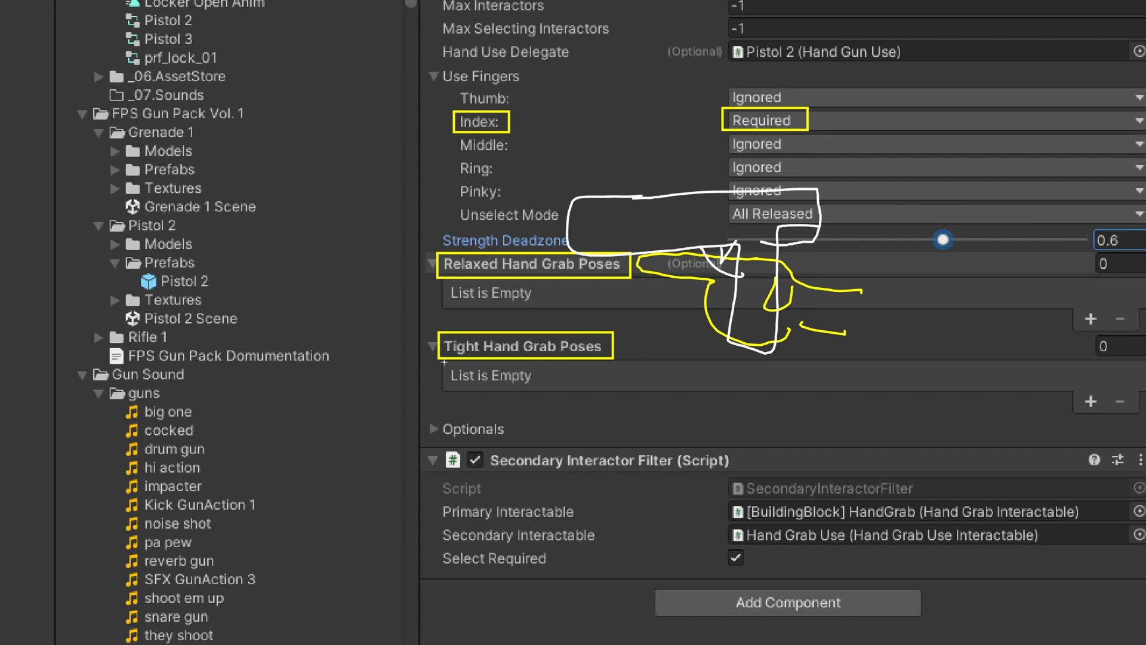
mouse_move(445, 362)
left_mouse_down()
mouse_move(481, 352)
mouse_move(462, 365)
left_mouse_up()
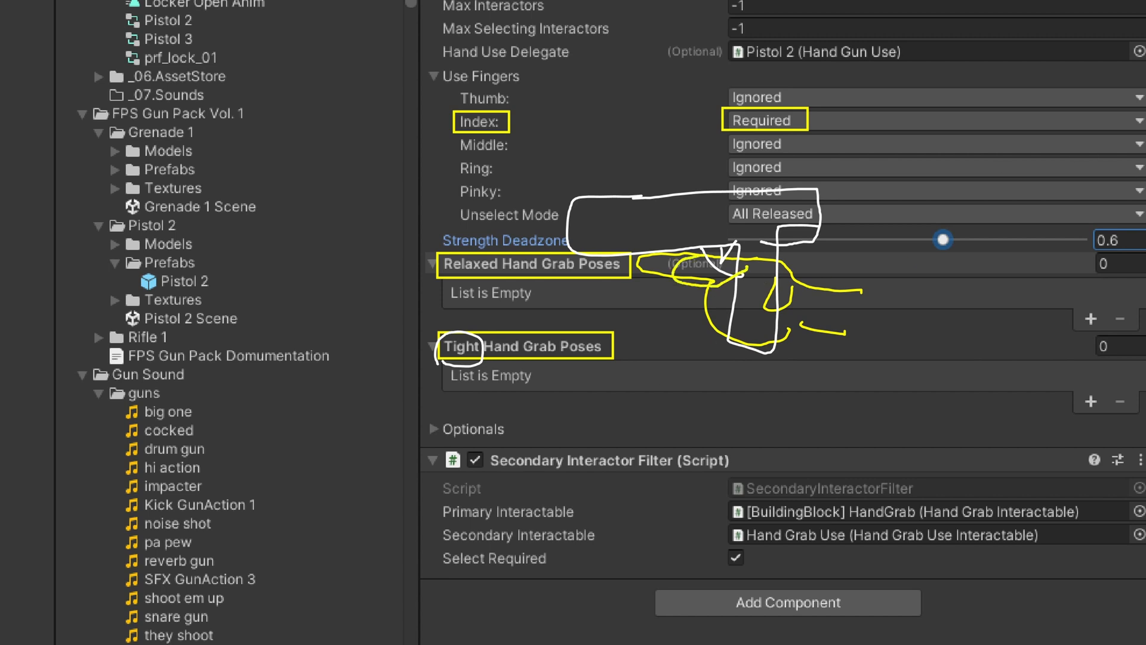
mouse_move(716, 267)
left_mouse_down()
mouse_move(704, 272)
mouse_move(753, 276)
mouse_move(725, 267)
left_mouse_up()
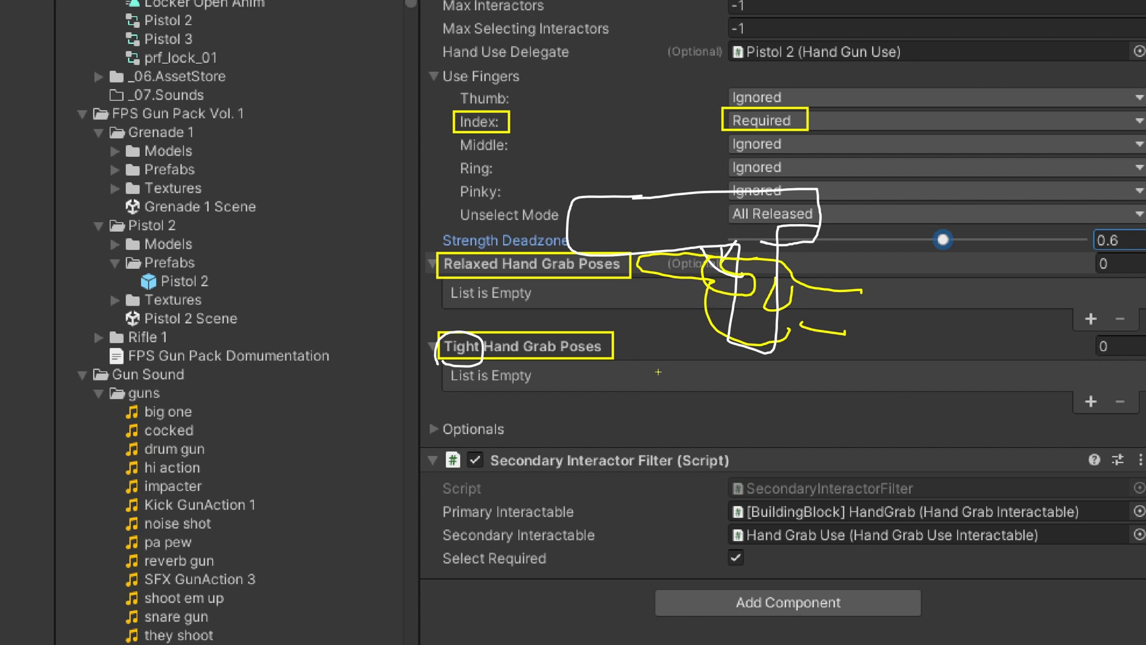
left_click_drag(615, 373, 725, 297)
left_click_drag(634, 268, 635, 280)
key("Escape")
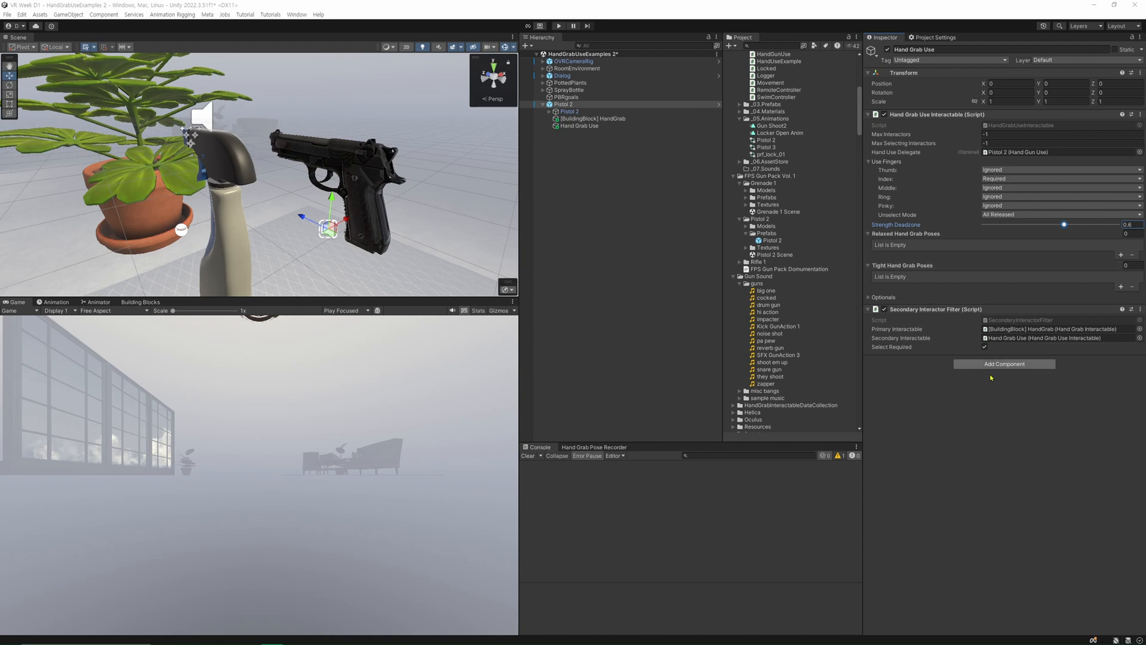
Expand the Optionals of Hand Grab Use and add its Secondary Interactor Filter to the Interactor Filters list.
left_click(870, 297)
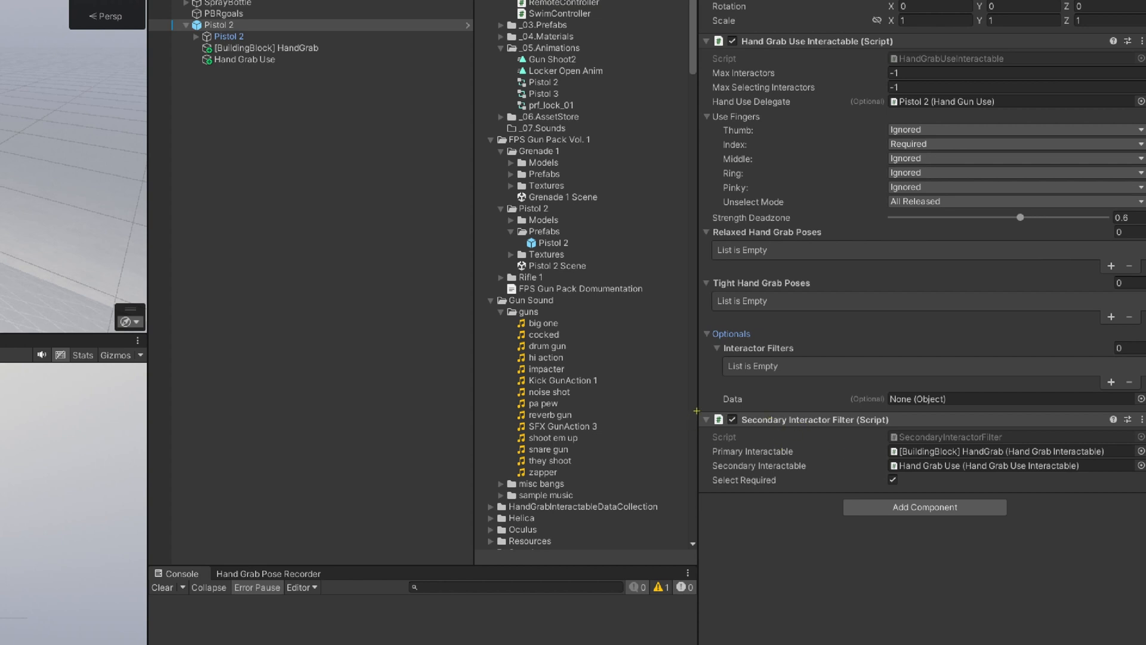
left_click_drag(696, 411, 1144, 492)
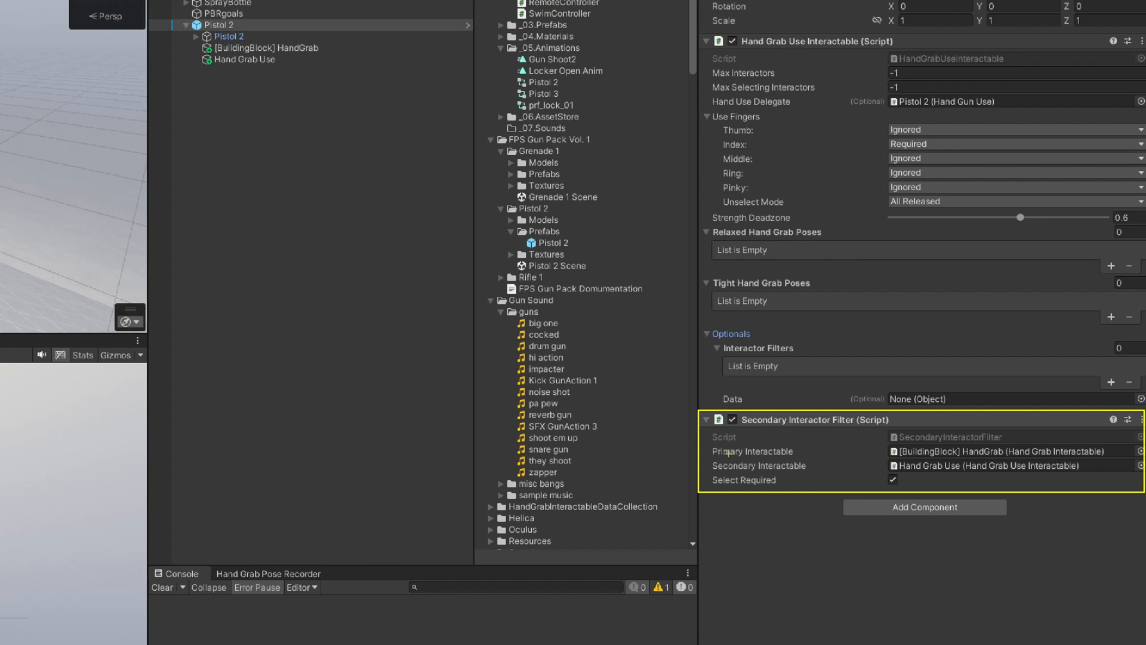
left_click_drag(719, 411, 755, 352)
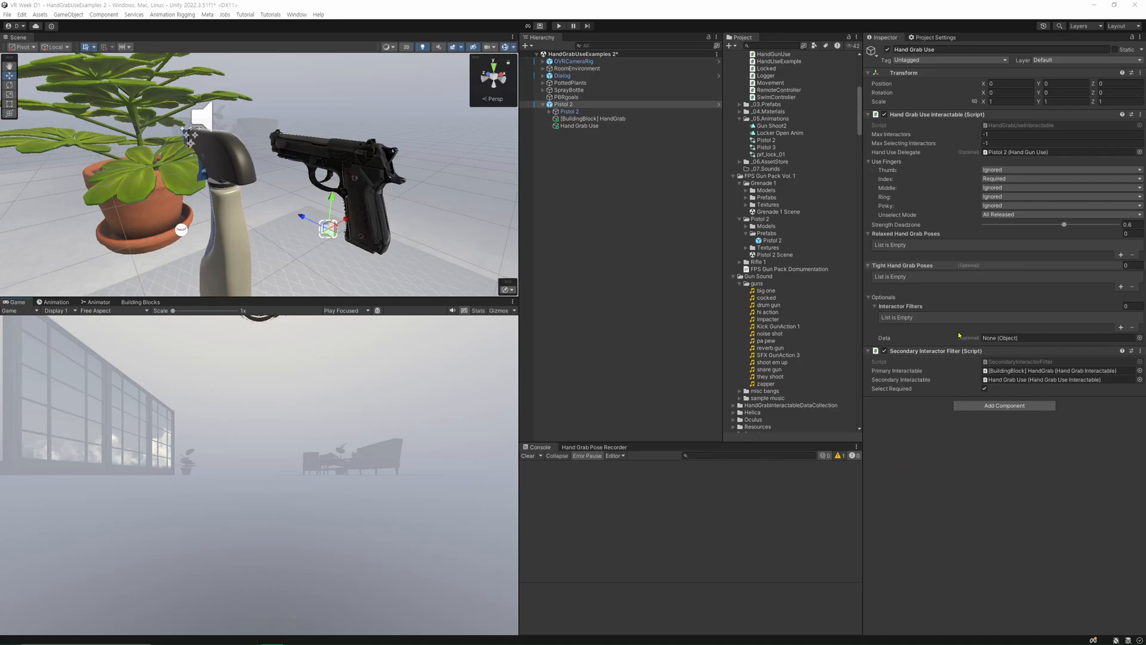
left_click_drag(1036, 351, 976, 312)
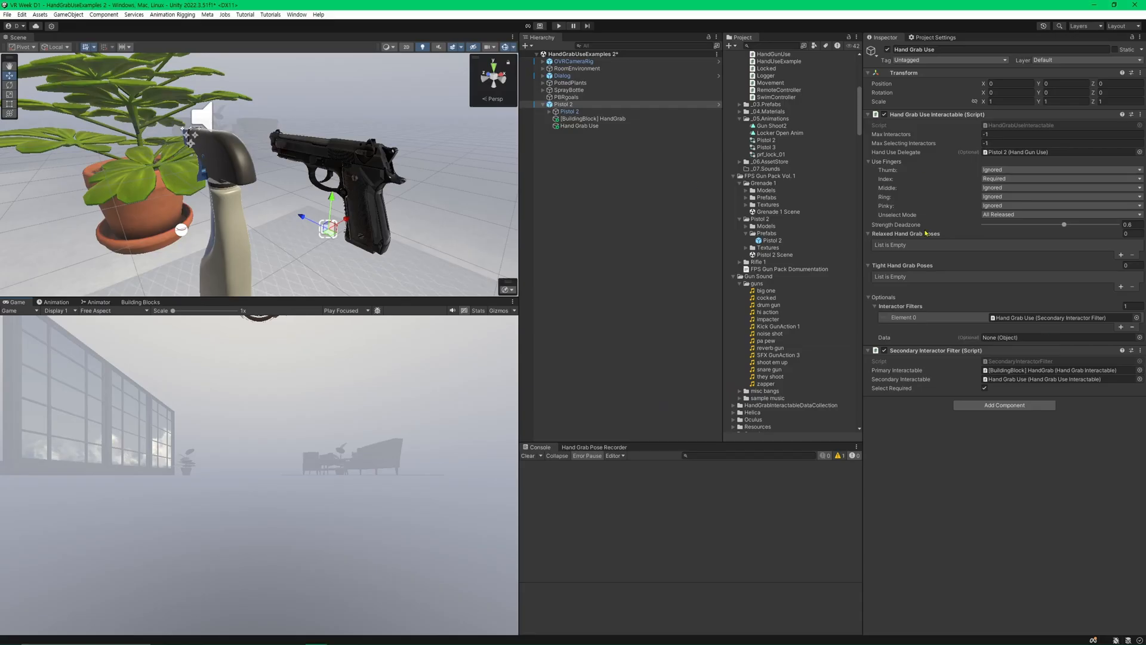
Switch the editor to the Scene and Game View layout, test grabbing and firing the pistol in Play mode, and stop the test.
left_click(1123, 26)
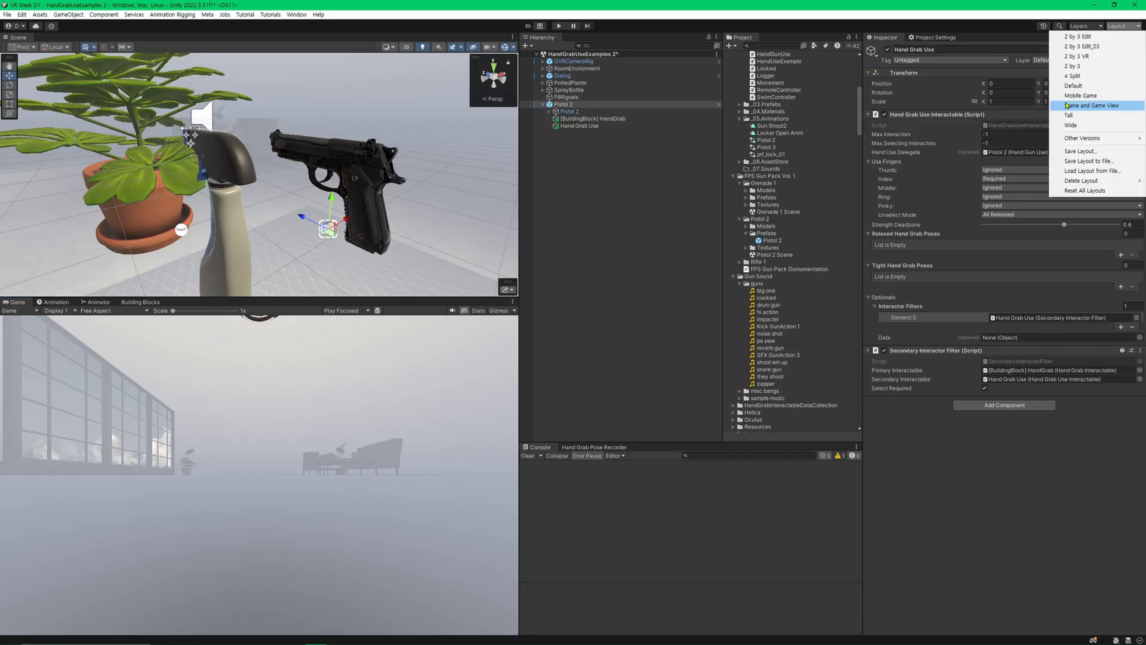
left_click(1075, 57)
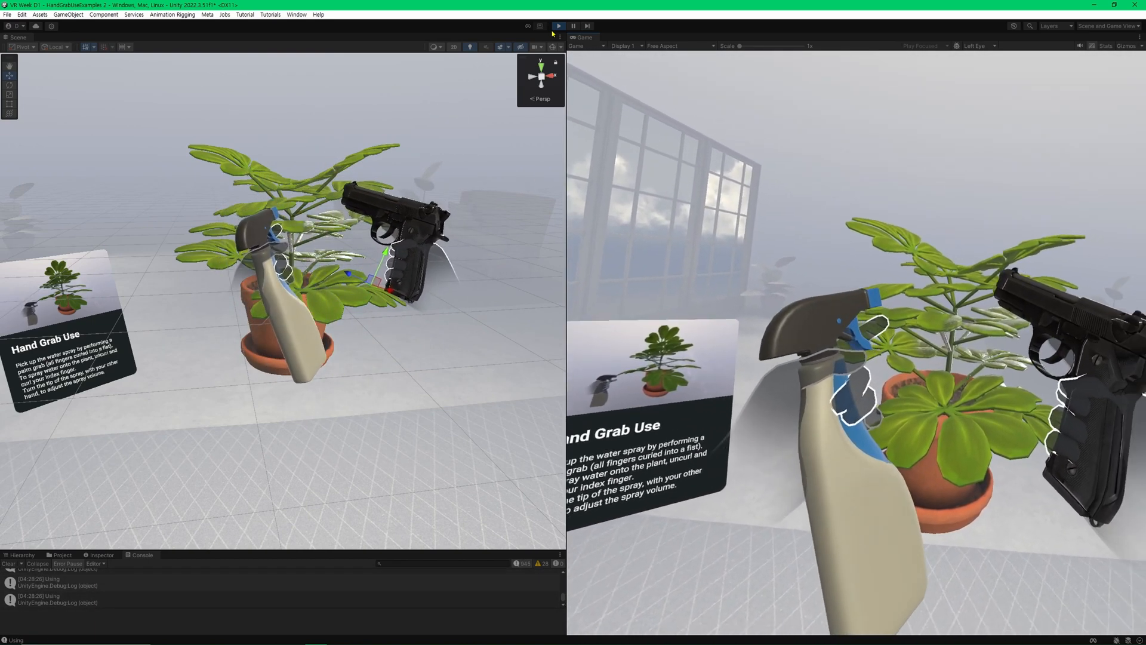
left_click(559, 26)
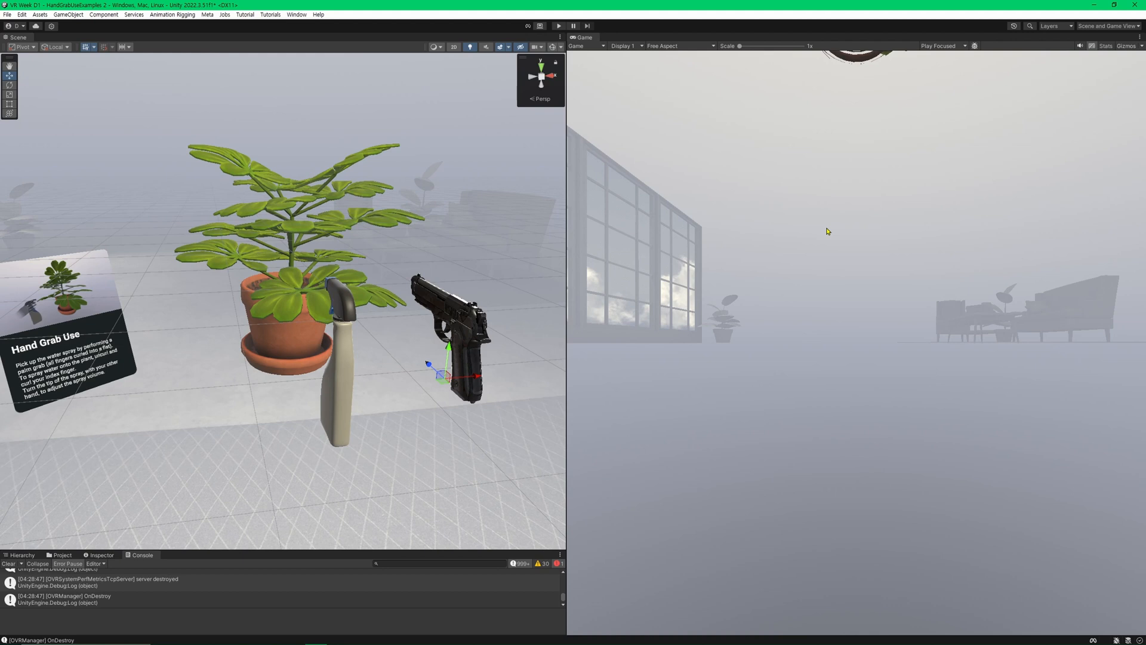